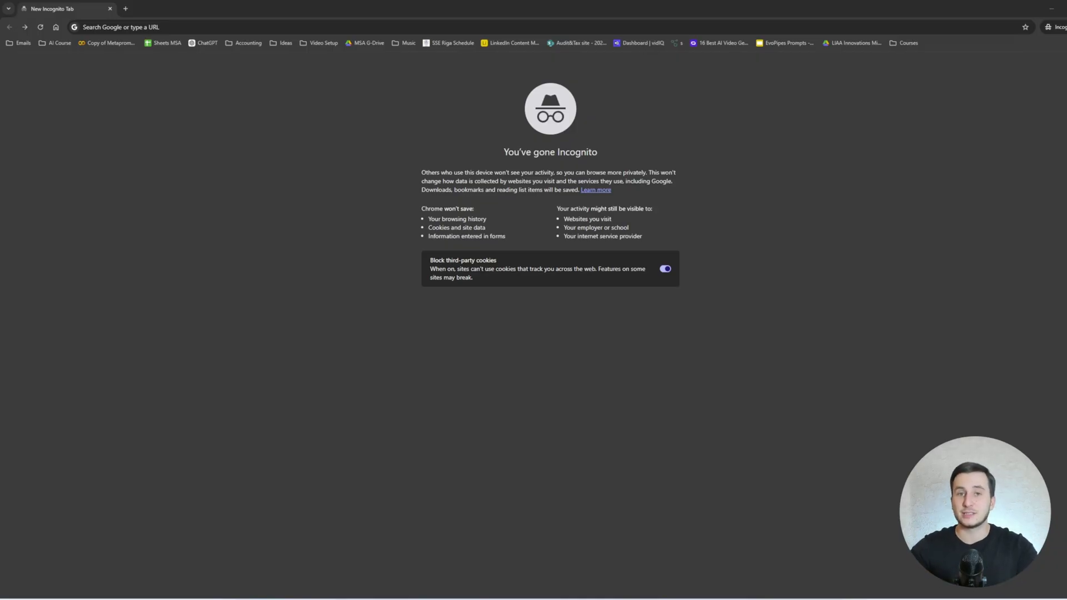
Load fal.ai and return to the signed-in dashboard instead of the incognito login page.
{"action": "left_click", "coordinate": [291, 31]}
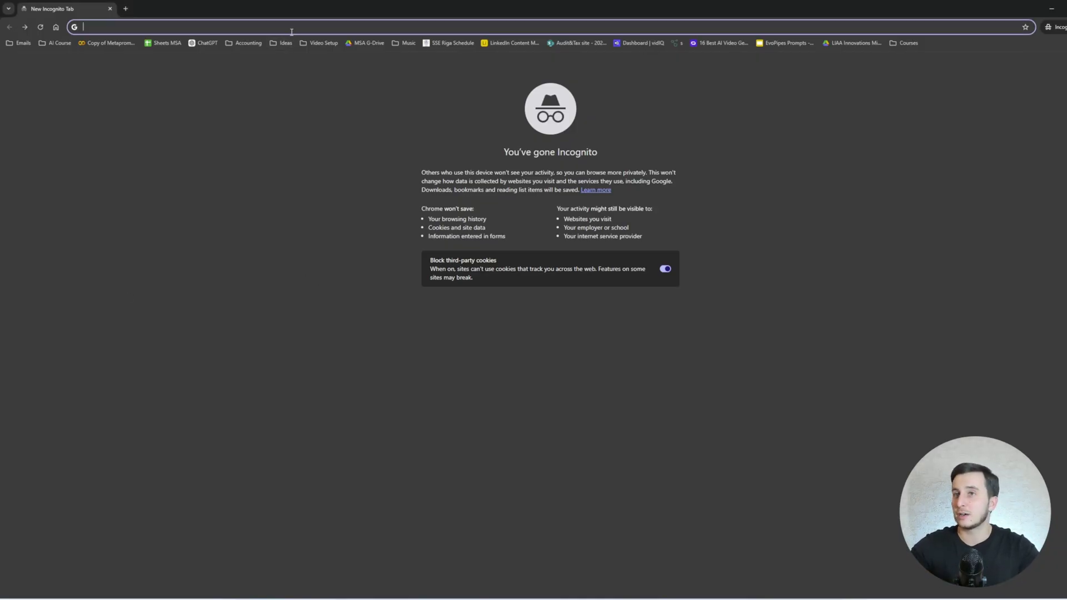
{"action": "type", "text": "fal.ai"}
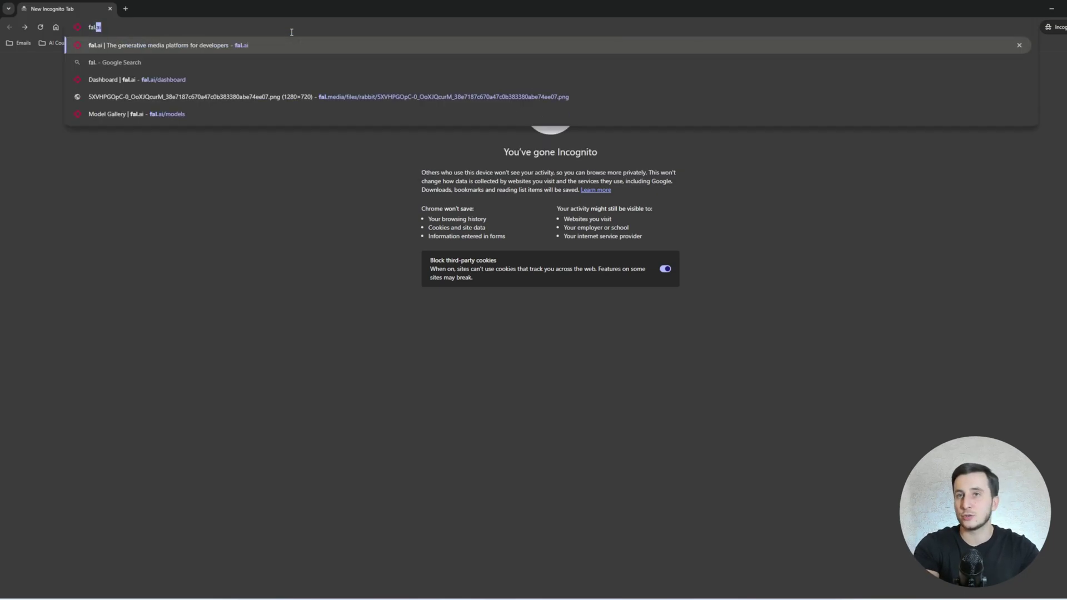
{"action": "key", "text": "Return"}
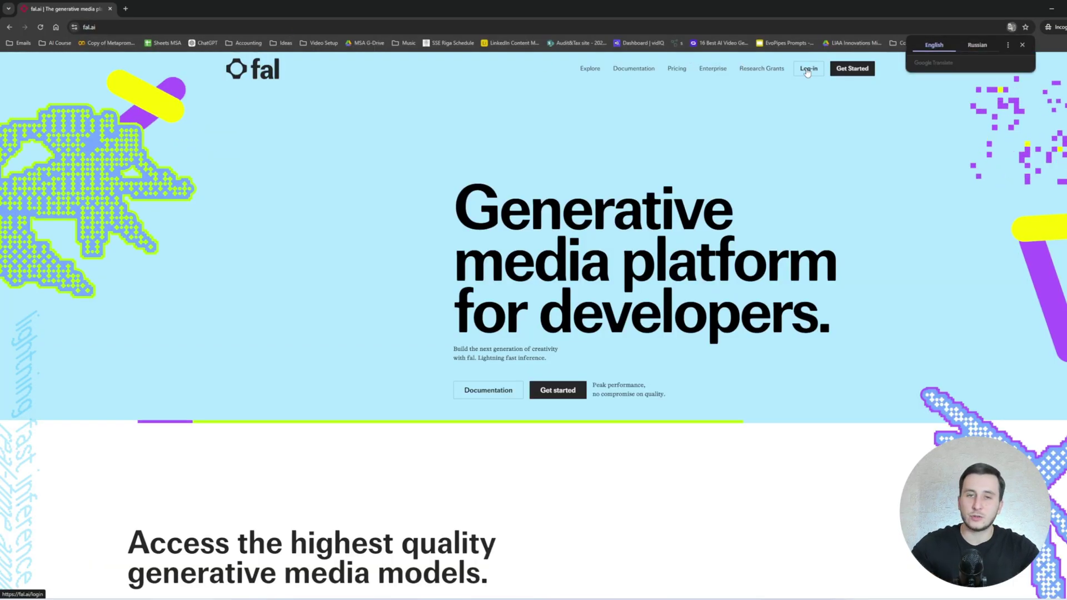
{"action": "left_click", "coordinate": [808, 69]}
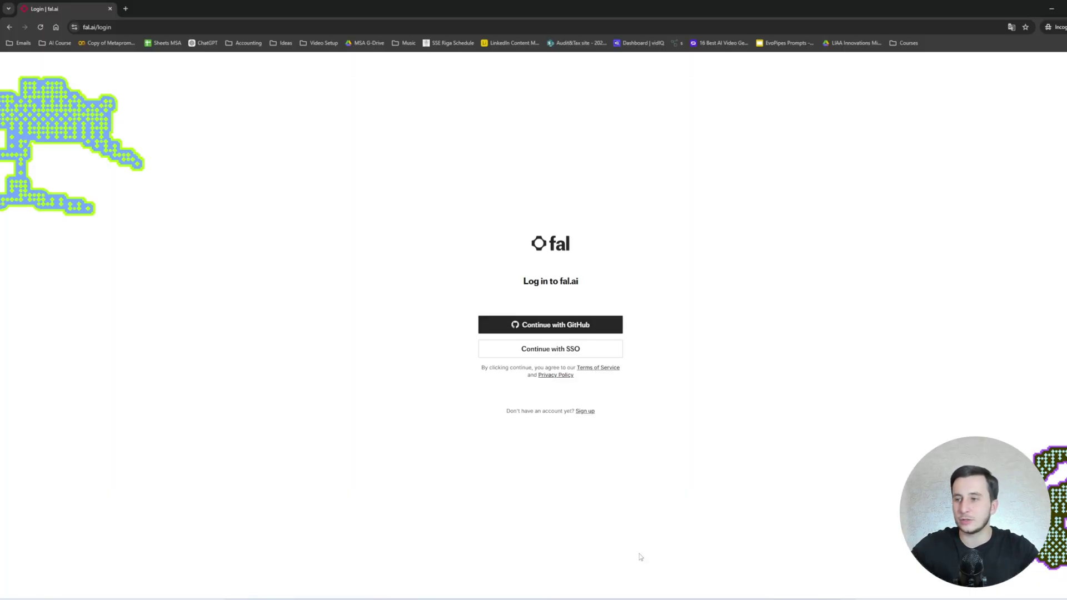
{"action": "left_click", "coordinate": [110, 8]}
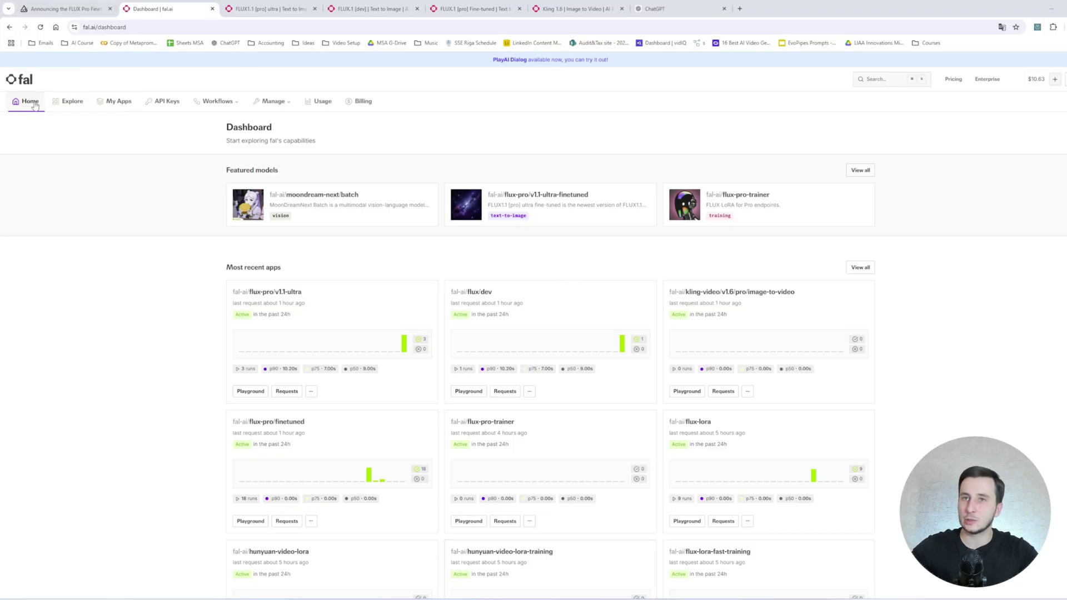
Filter the model gallery to Training and open the flux-pro-trainer model page.
{"action": "left_click", "coordinate": [77, 104]}
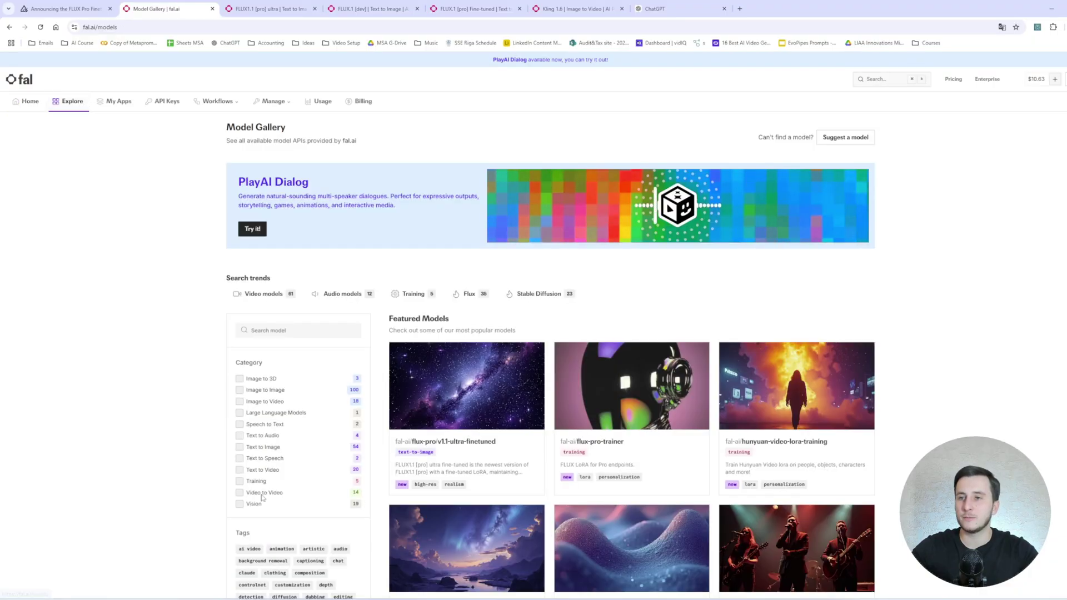
{"action": "left_click", "coordinate": [241, 482]}
{"action": "scroll", "coordinate": [243, 484], "scroll_direction": "down", "scroll_amount": 2}
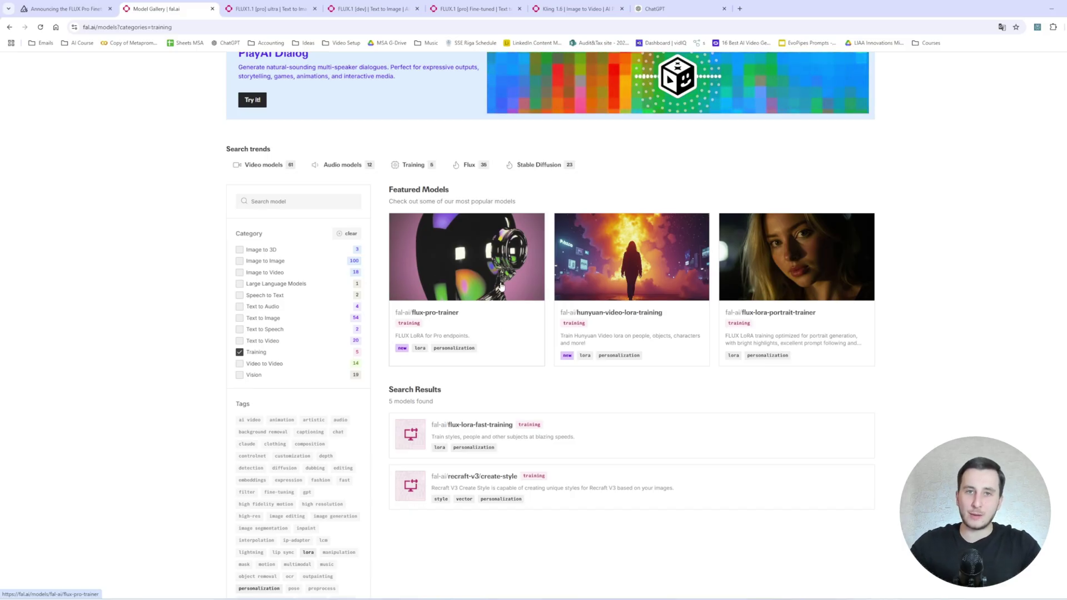
{"action": "left_click", "coordinate": [489, 288]}
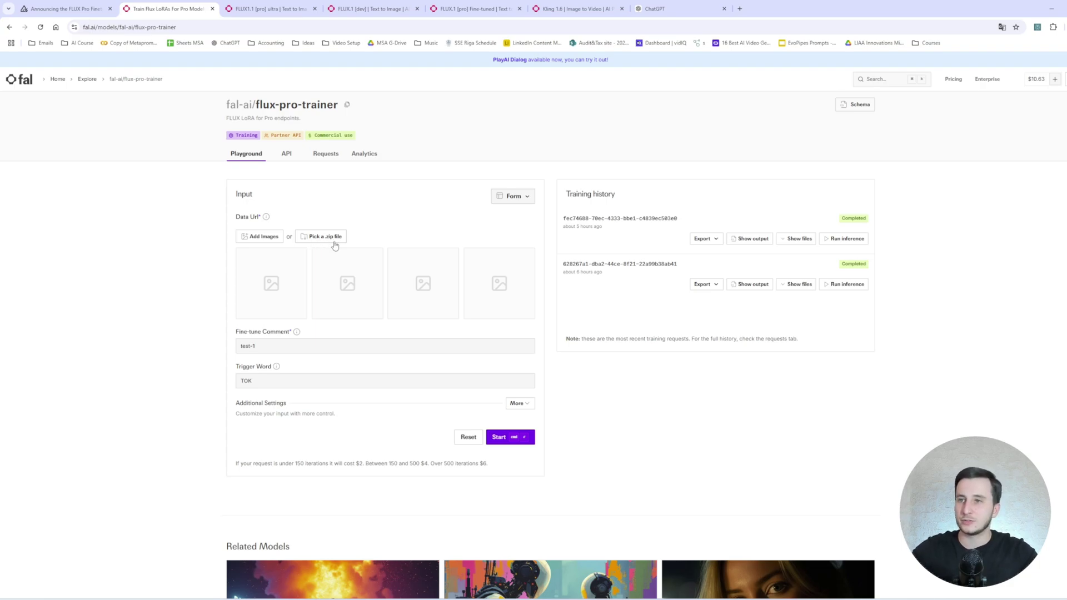
Select the existing comment test-1 and trigger word TOK, then expand Additional Settings to show mode, iterations and priority.
{"action": "triple_click", "coordinate": [293, 344]}
{"action": "triple_click", "coordinate": [270, 382]}
{"action": "left_click", "coordinate": [518, 403]}
{"action": "scroll", "coordinate": [373, 304], "scroll_direction": "down", "scroll_amount": 4}
{"action": "scroll", "coordinate": [373, 304], "scroll_direction": "up", "scroll_amount": 1}
{"action": "scroll", "coordinate": [344, 297], "scroll_direction": "up", "scroll_amount": 3}
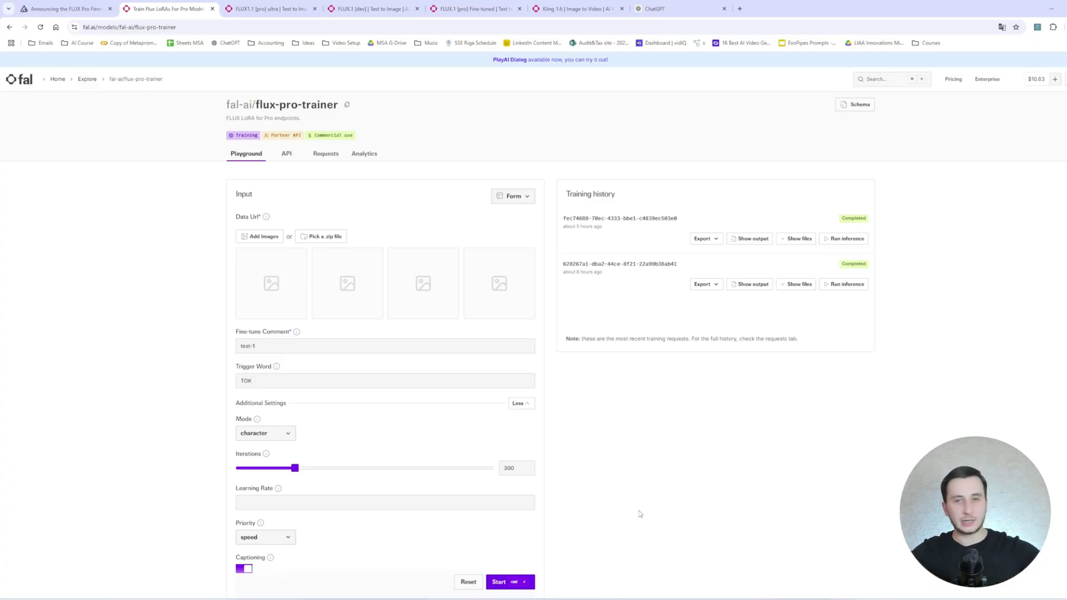
Preview the product photos A picture of PRDCT (4) and (6) in the AI Product folder.
{"action": "key", "text": "alt+Tab"}
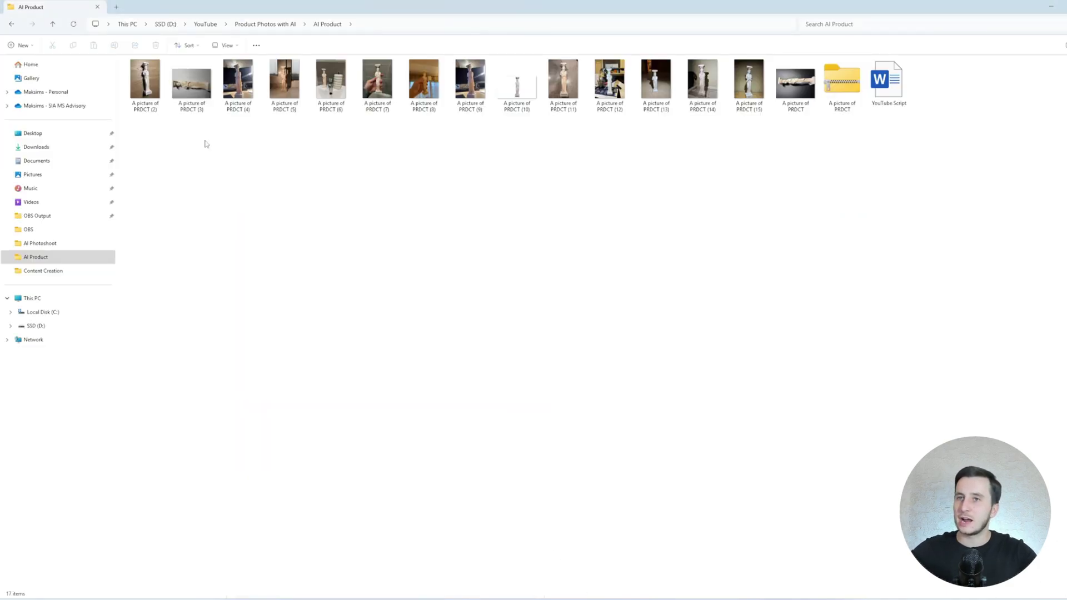
{"action": "left_click", "coordinate": [146, 89]}
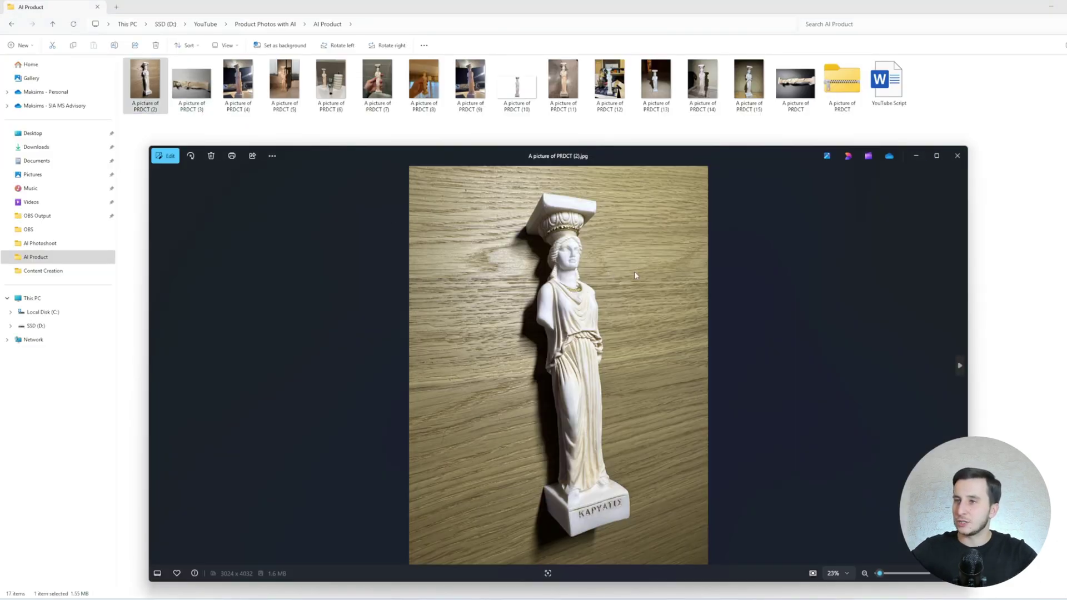
{"action": "double_click", "coordinate": [238, 84]}
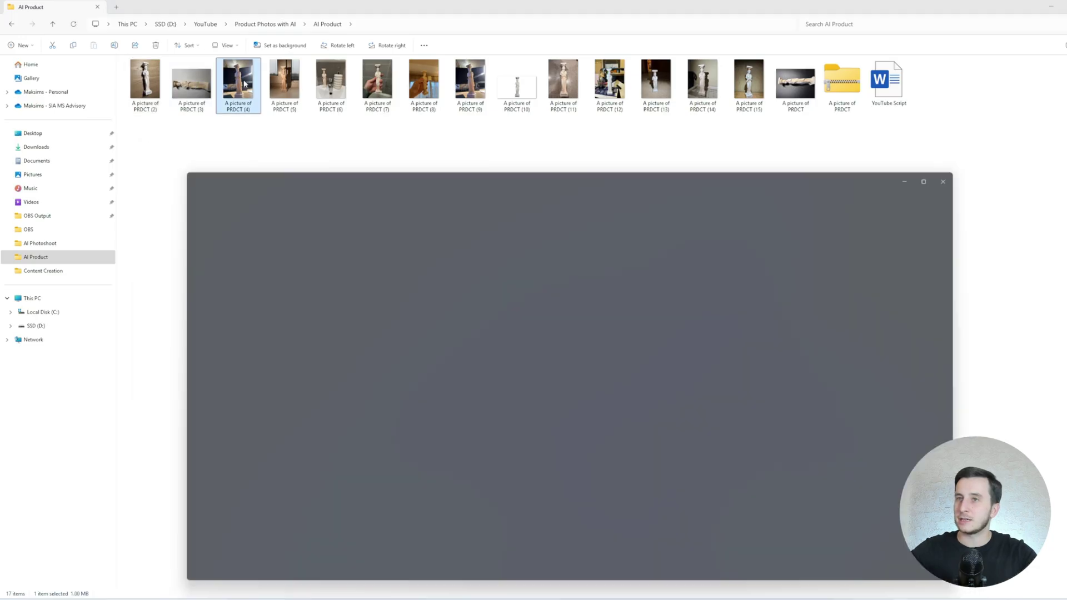
{"action": "left_click", "coordinate": [970, 169]}
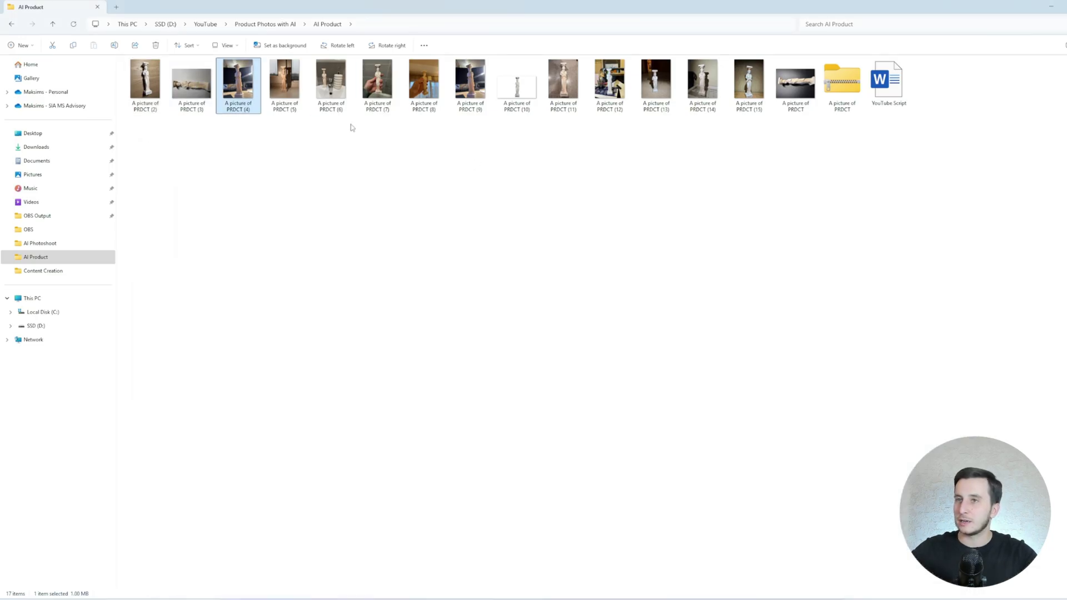
{"action": "double_click", "coordinate": [335, 91]}
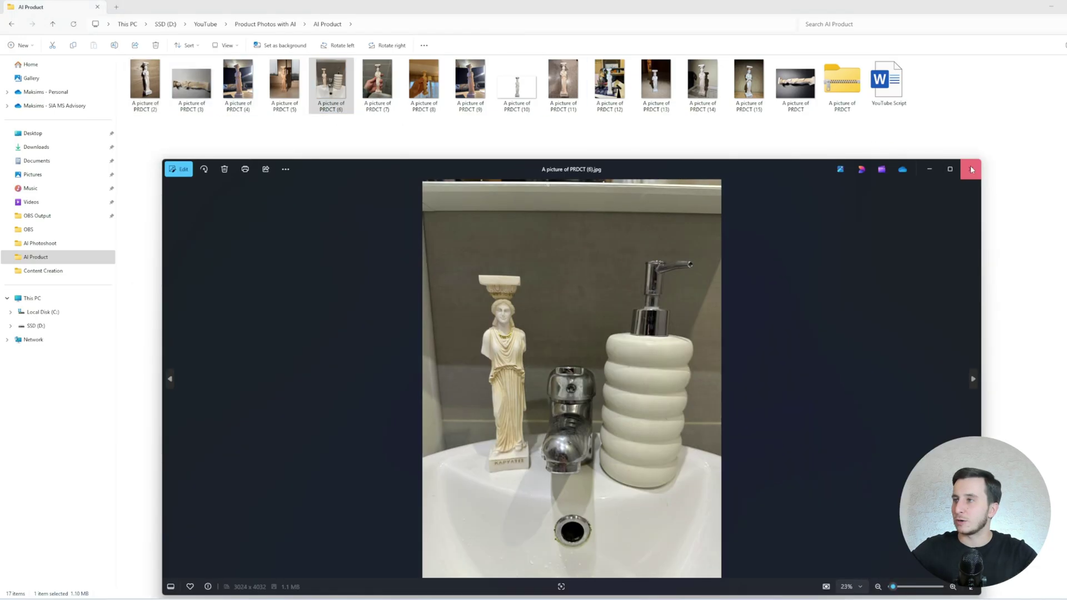
{"action": "left_click", "coordinate": [967, 169]}
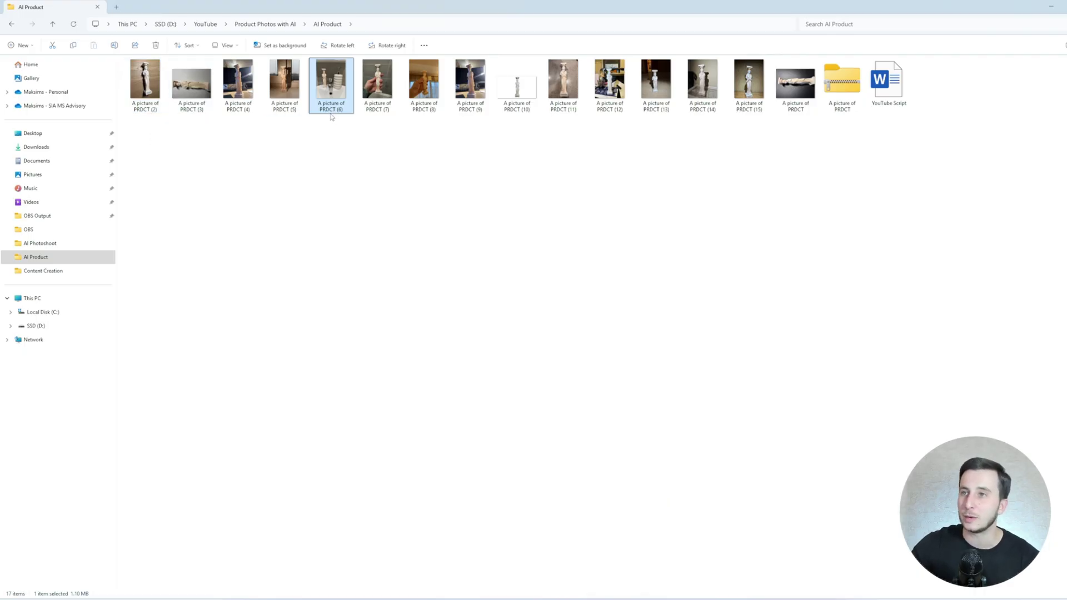
Select all fifteen PRDCT photos and bring up their context actions.
{"action": "left_click", "coordinate": [330, 109]}
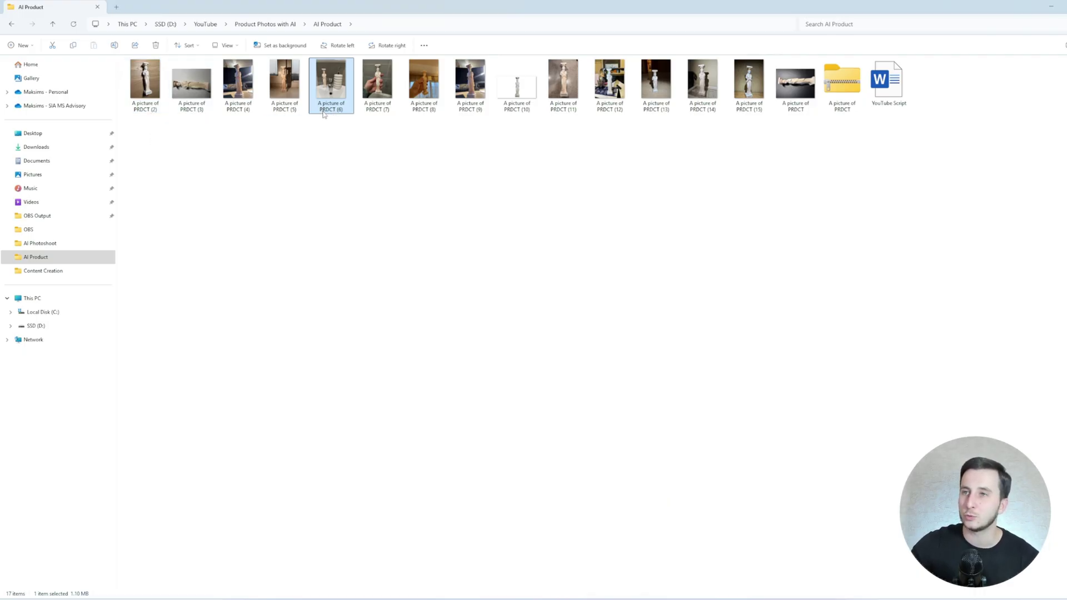
{"action": "left_click", "coordinate": [346, 133]}
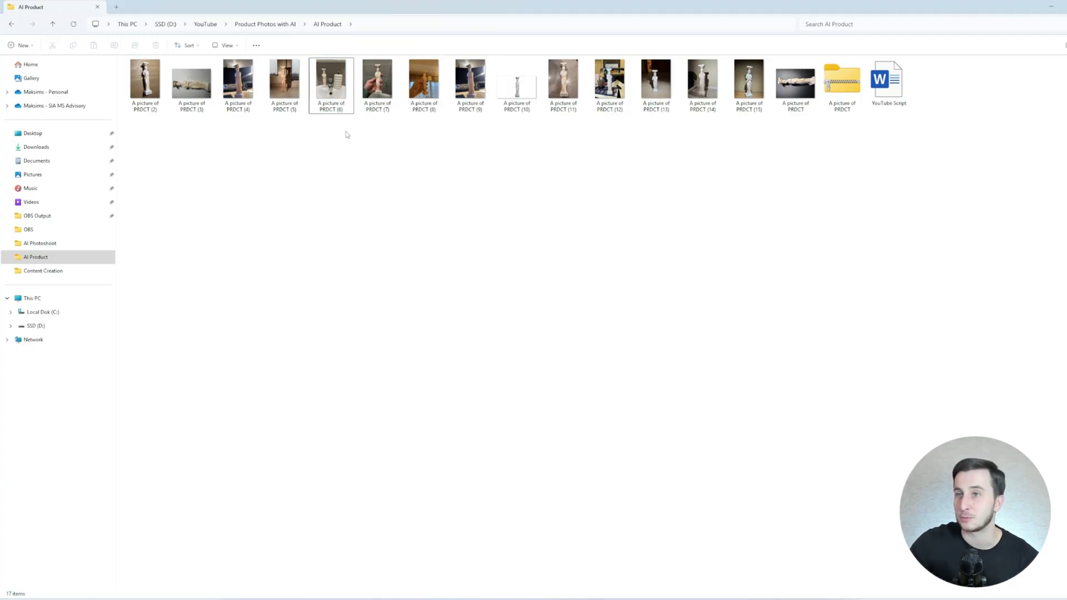
{"action": "left_click_drag", "start_coordinate": [812, 151], "coordinate": [125, 62]}
{"action": "right_click", "coordinate": [155, 81]}
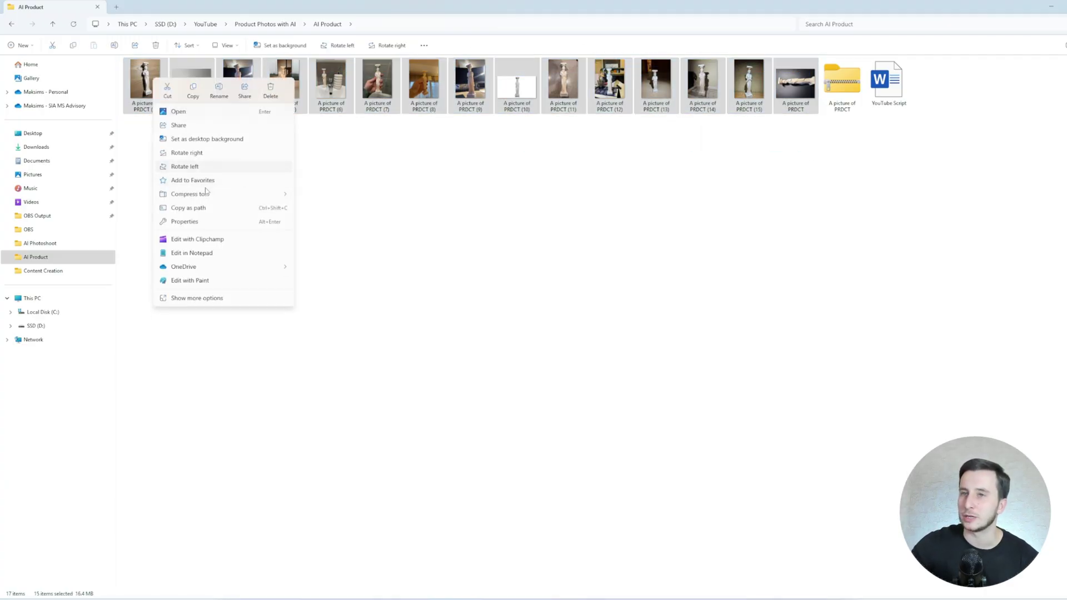
Compress the photos into A picture of PRDCT.zip and attach it to the trainer.
{"action": "mouse_move", "coordinate": [206, 195]}
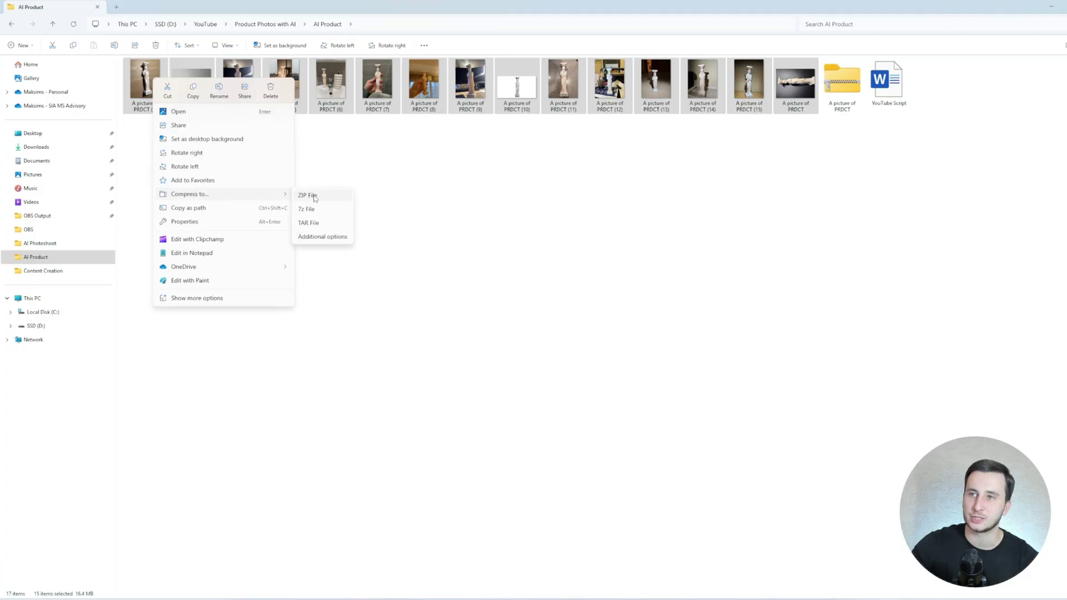
{"action": "left_click", "coordinate": [314, 197]}
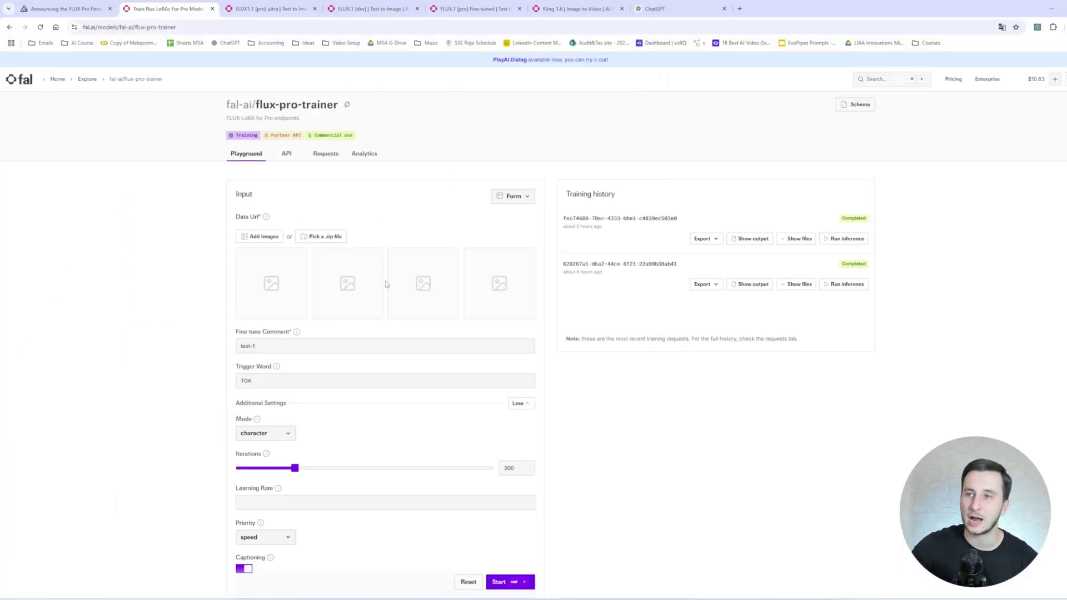
{"action": "left_click", "coordinate": [328, 238]}
{"action": "double_click", "coordinate": [157, 87]}
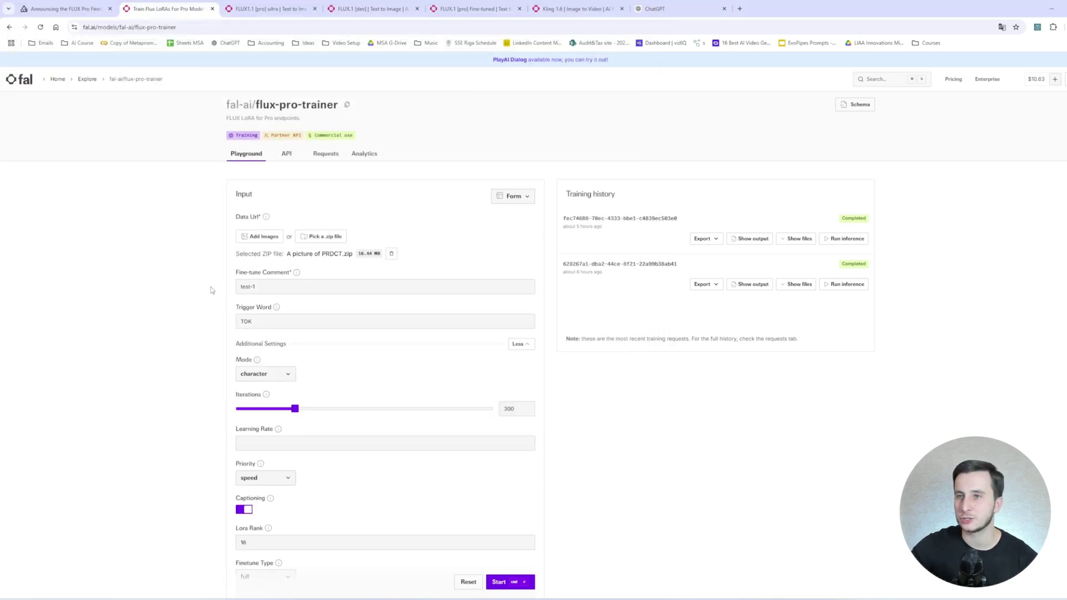
Set the fine-tune comment to PRDCT-TEST and the trigger word to PRDCT.
{"action": "triple_click", "coordinate": [266, 289]}
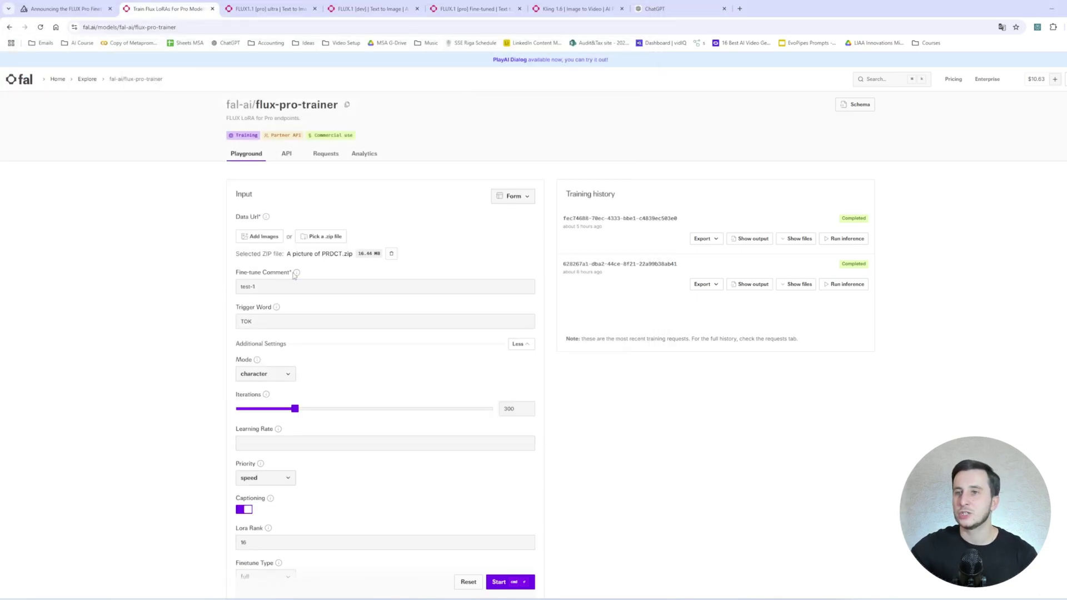
{"action": "mouse_move", "coordinate": [295, 274]}
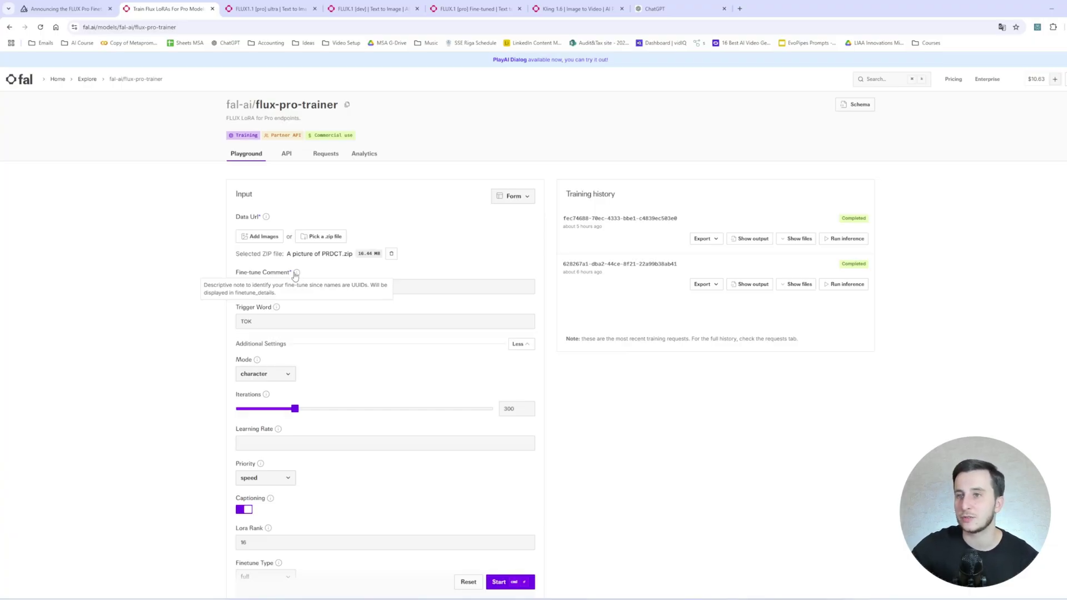
{"action": "left_click", "coordinate": [431, 286]}
{"action": "key", "text": "ctrl+a"}
{"action": "type", "text": "PRDC"}
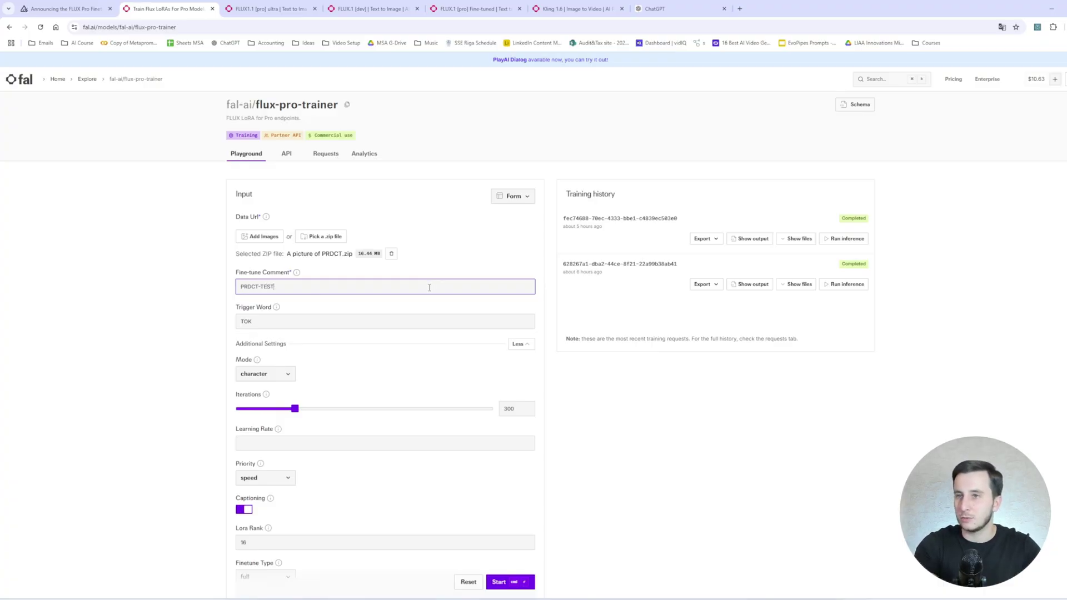
{"action": "key", "text": "Tab"}
{"action": "type", "text": "PRD"}
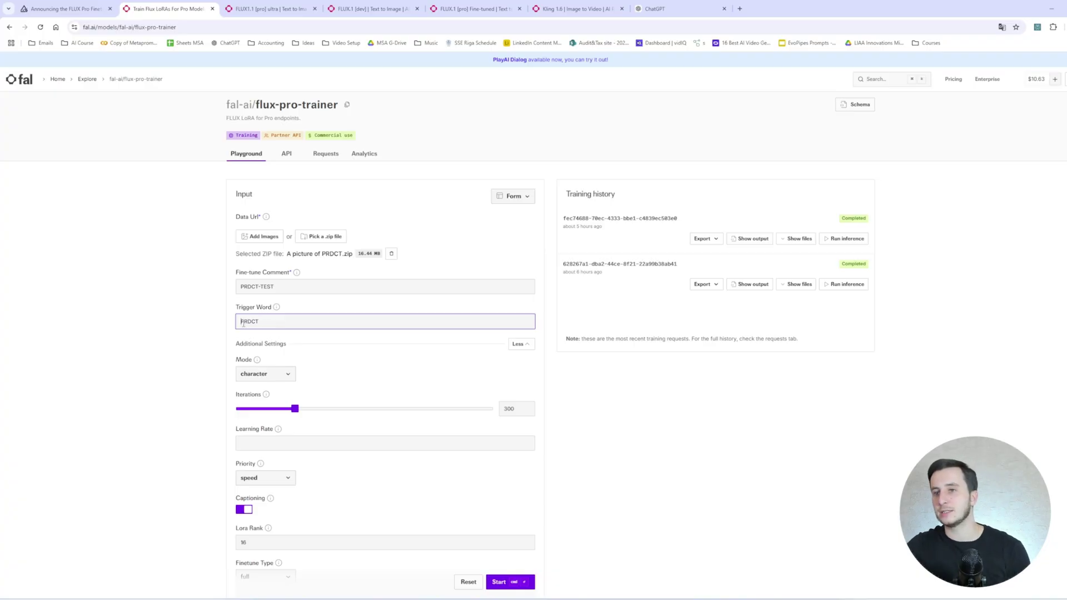
{"action": "key", "text": "alt+Tab"}
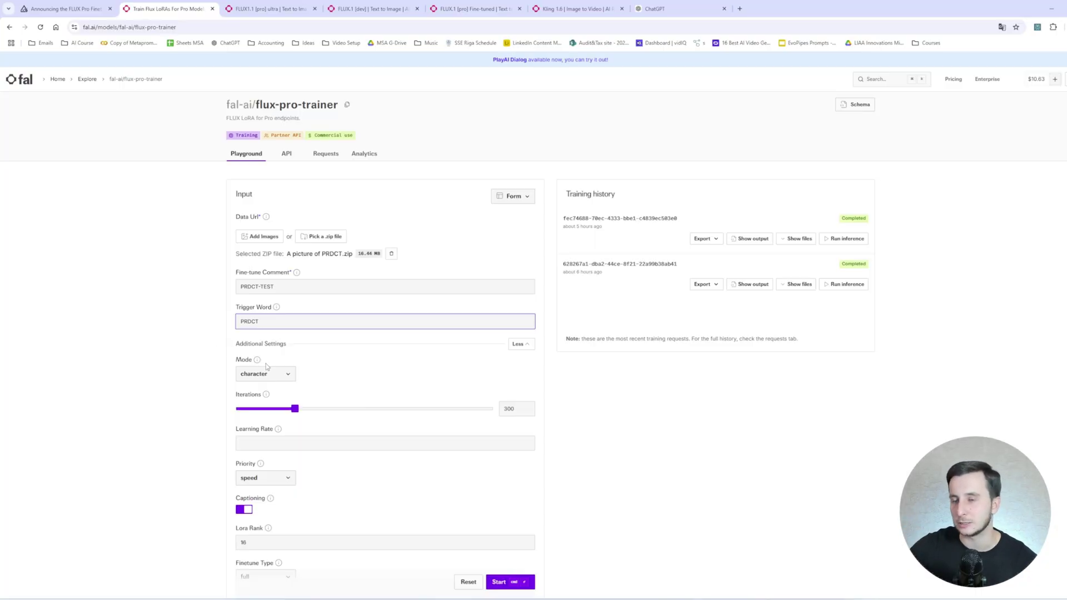
Choose product as the training mode, leaving iterations at 300 and priority on speed.
{"action": "scroll", "coordinate": [259, 365], "scroll_direction": "down", "scroll_amount": 2}
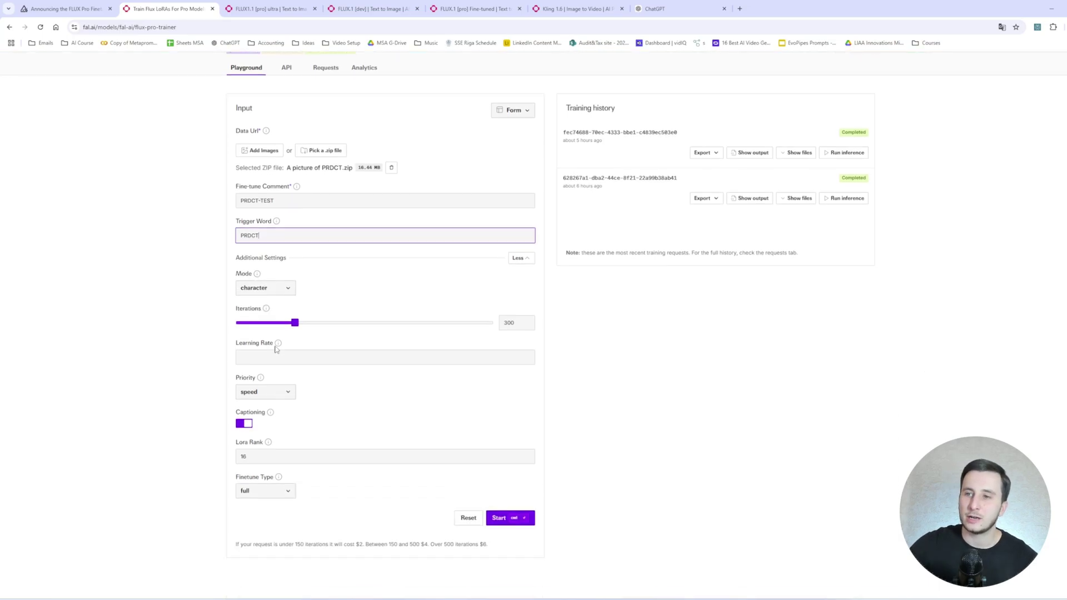
{"action": "key", "text": "ctrl+plus"}
{"action": "key", "text": "ctrl+plus"}
{"action": "key", "text": "ctrl+plus"}
{"action": "key", "text": "ctrl+plus"}
{"action": "key", "text": "ctrl+plus"}
{"action": "key", "text": "ctrl+plus"}
{"action": "key", "text": "ctrl+plus"}
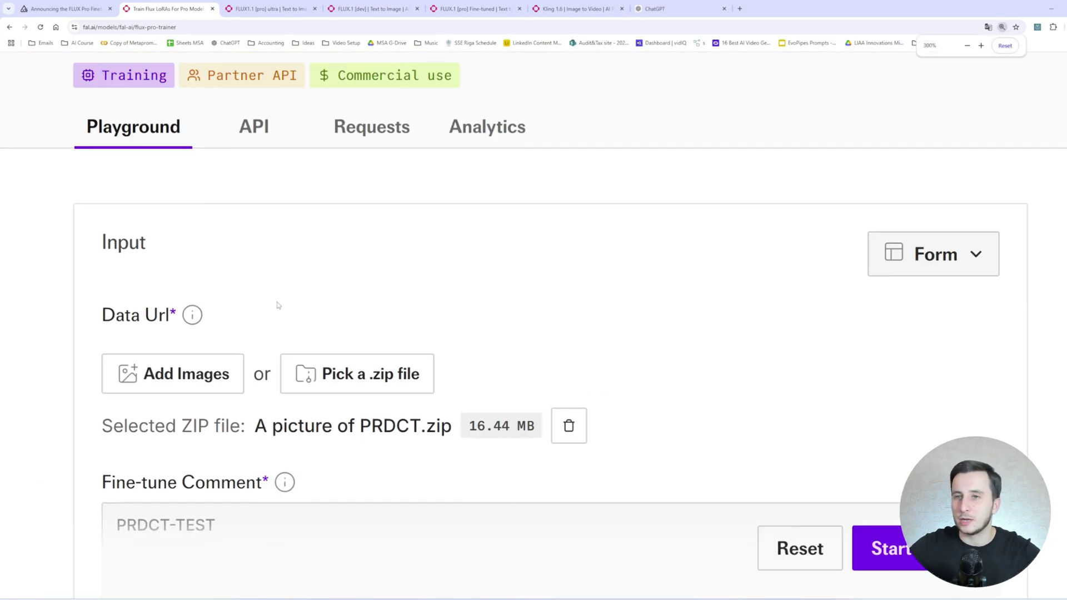
{"action": "scroll", "coordinate": [278, 306], "scroll_direction": "down", "scroll_amount": 4}
{"action": "left_click", "coordinate": [247, 190]}
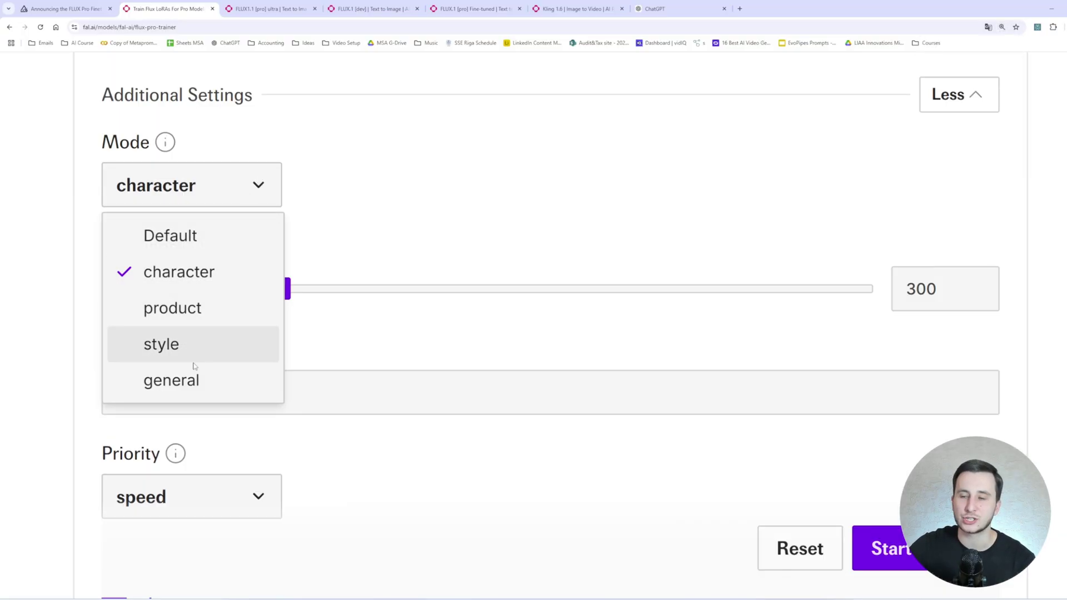
{"action": "left_click", "coordinate": [198, 315]}
{"action": "left_click", "coordinate": [255, 192]}
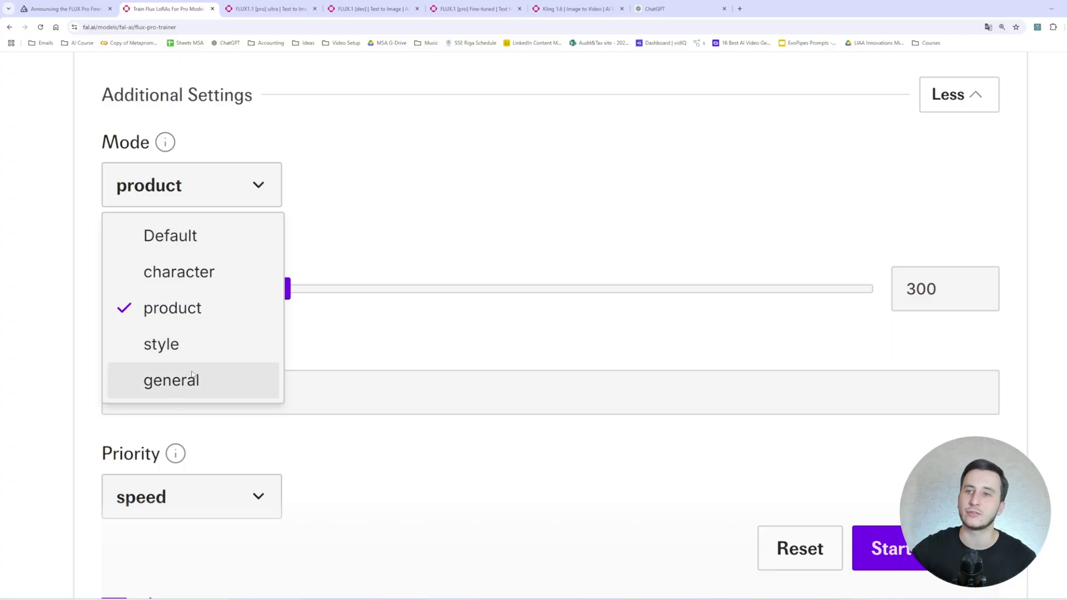
{"action": "left_click", "coordinate": [245, 198]}
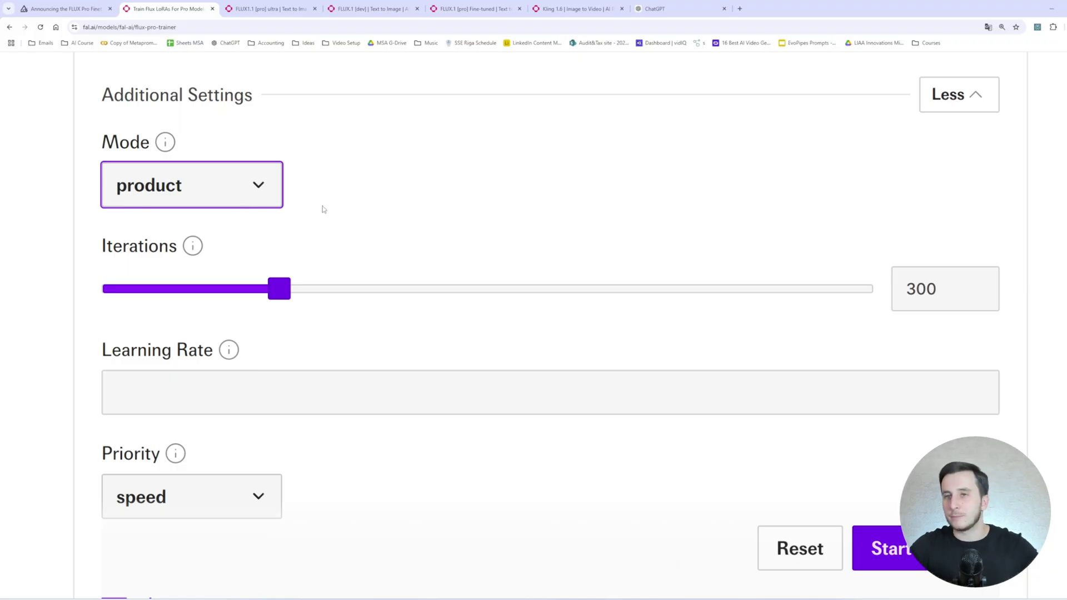
{"action": "scroll", "coordinate": [289, 222], "scroll_direction": "down", "scroll_amount": 3}
{"action": "scroll", "coordinate": [163, 305], "scroll_direction": "up", "scroll_amount": 3}
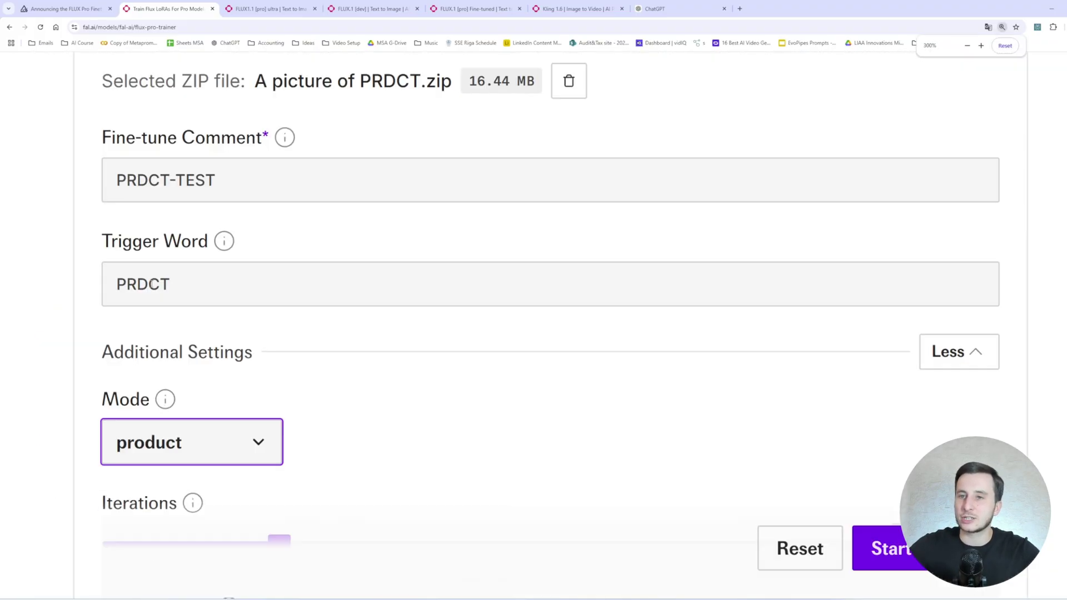
{"action": "scroll", "coordinate": [152, 284], "scroll_direction": "down", "scroll_amount": 5}
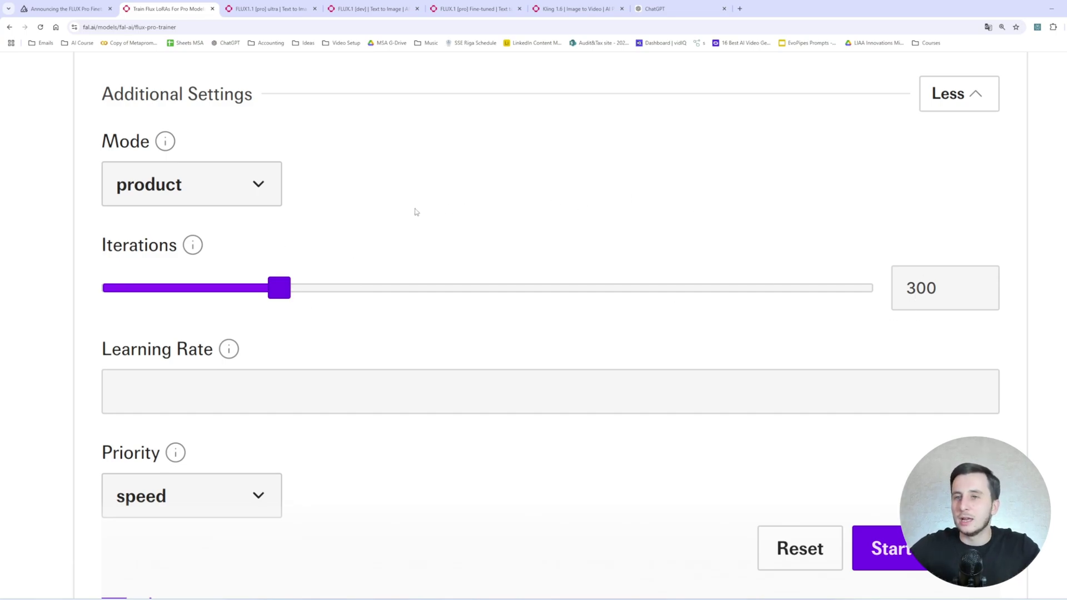
Try the Iterations slider up to 1000, then return it to 300.
{"action": "key", "text": "ctrl+minus"}
{"action": "key", "text": "ctrl+minus"}
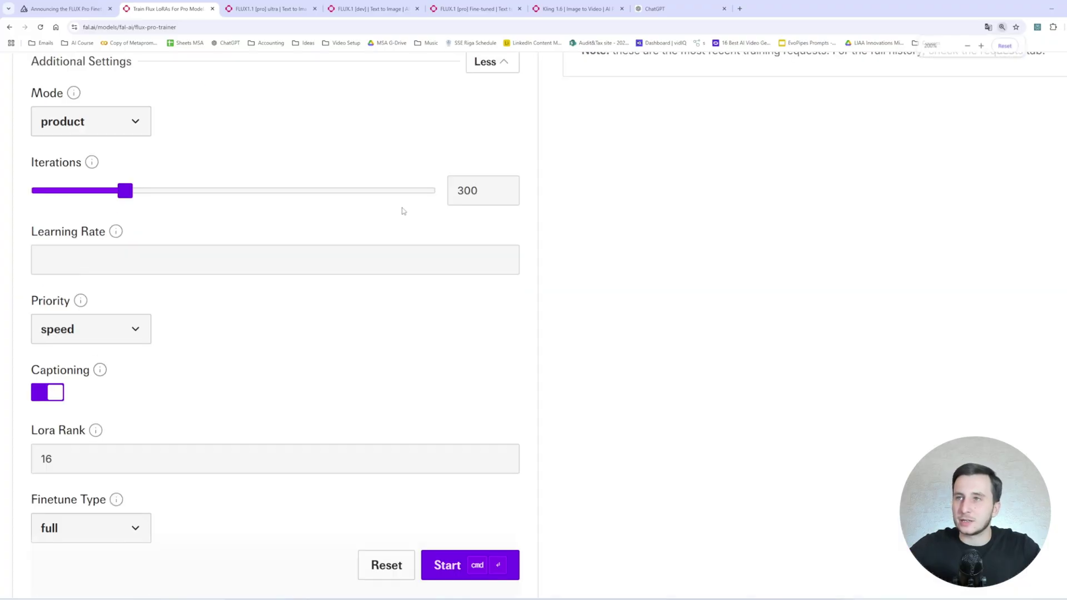
{"action": "key", "text": "ctrl+plus"}
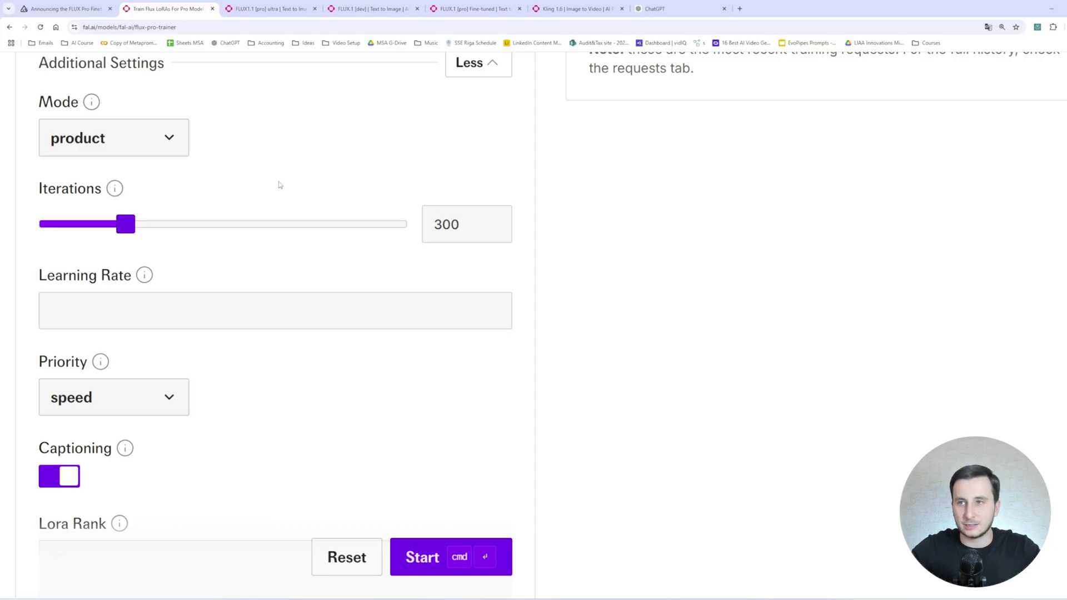
{"action": "left_click_drag", "start_coordinate": [465, 224], "coordinate": [378, 215]}
{"action": "left_click", "coordinate": [460, 222]}
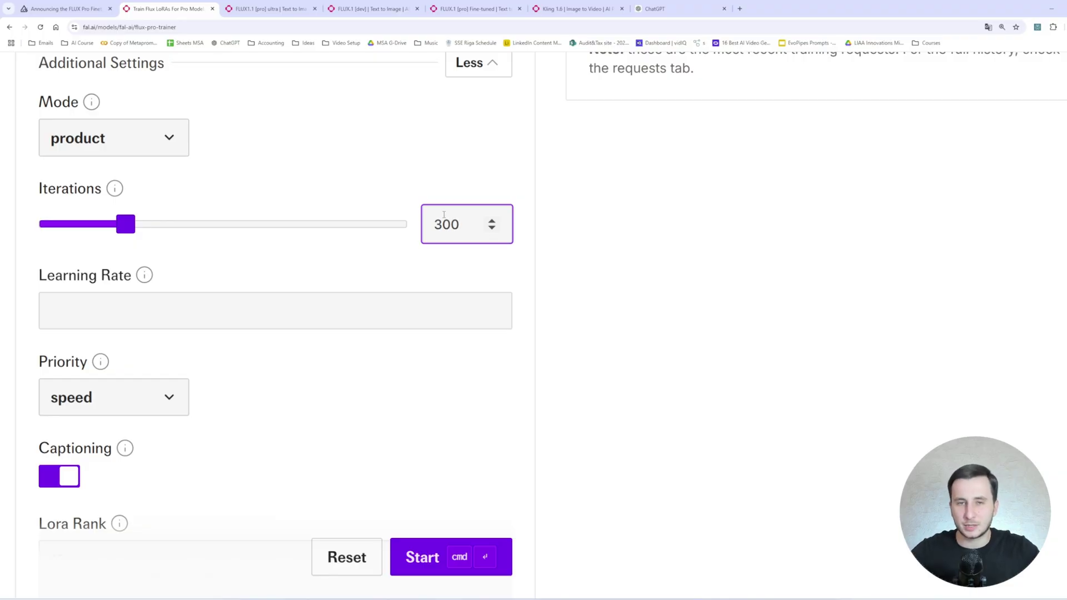
{"action": "double_click", "coordinate": [443, 216]}
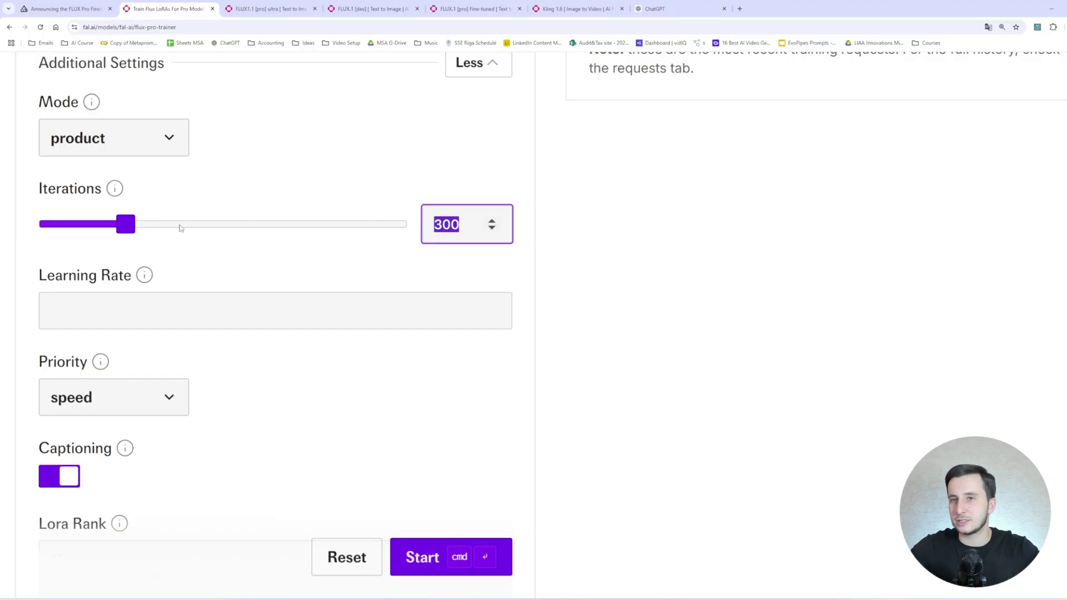
{"action": "left_click_drag", "start_coordinate": [169, 226], "coordinate": [417, 231]}
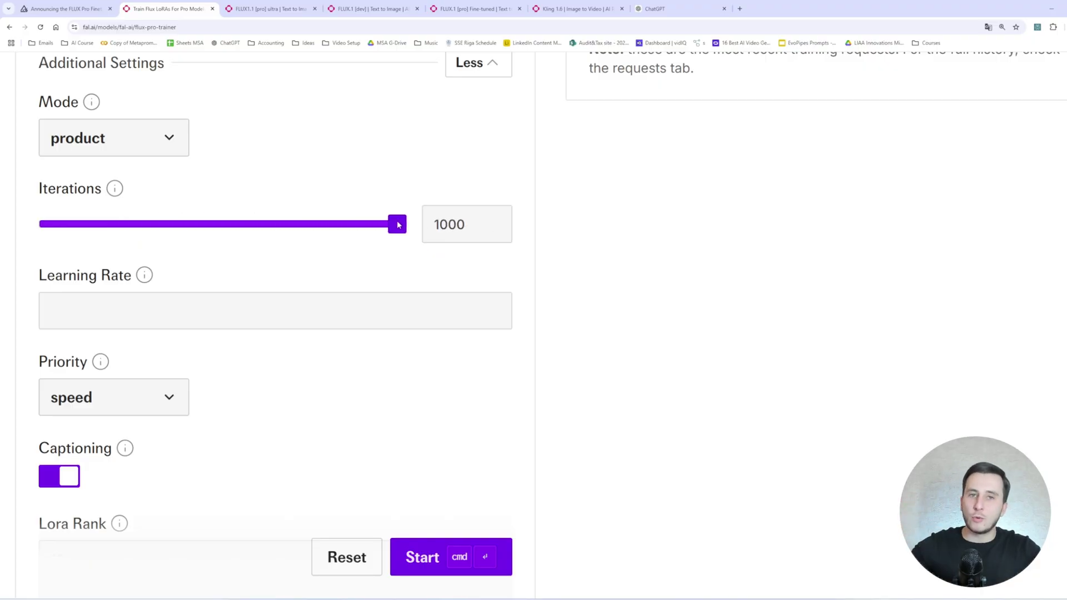
{"action": "left_click_drag", "start_coordinate": [398, 225], "coordinate": [123, 235]}
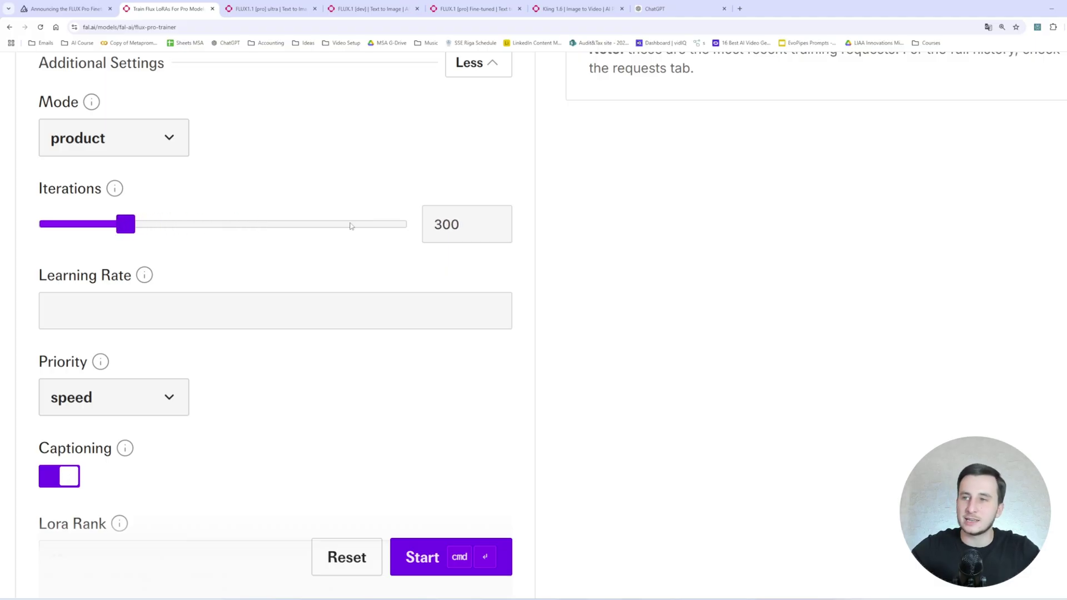
{"action": "left_click", "coordinate": [430, 225]}
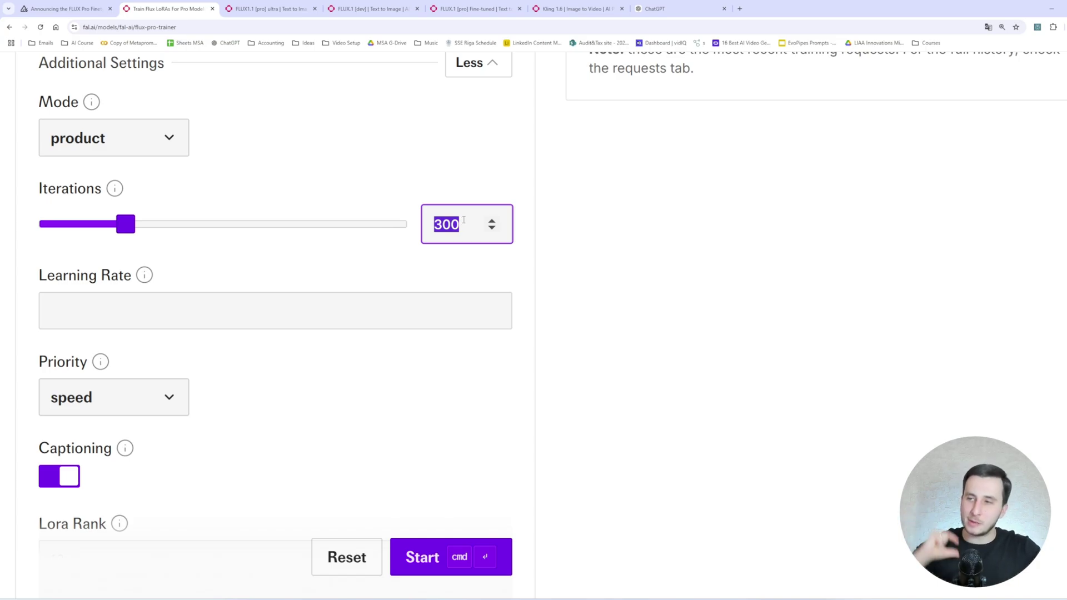
Confirm Mode stays on product and inspect the Learning Rate setting.
{"action": "left_click", "coordinate": [122, 144]}
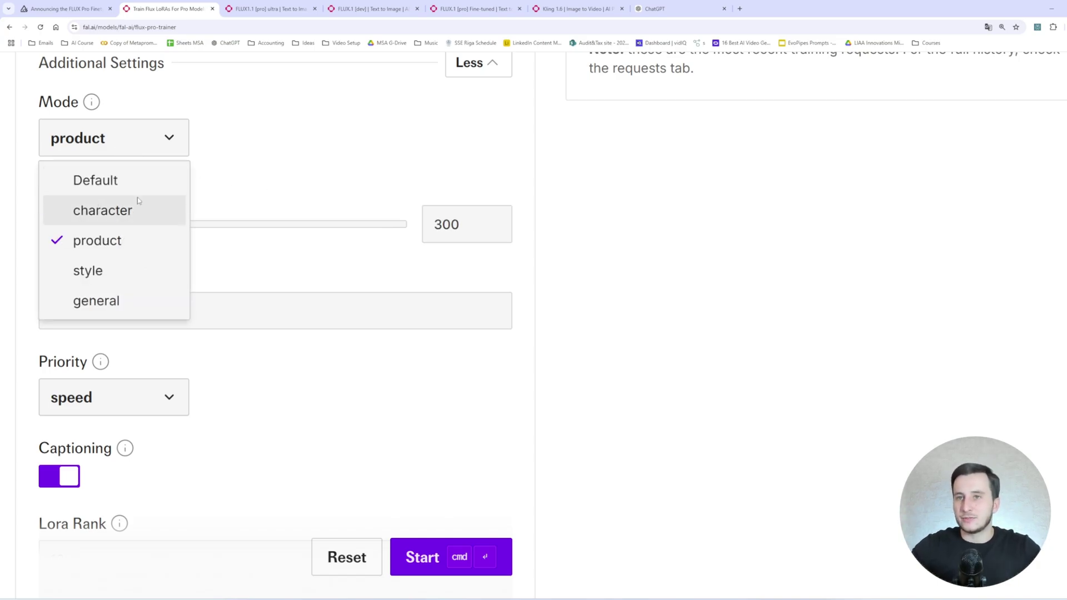
{"action": "left_click", "coordinate": [154, 143]}
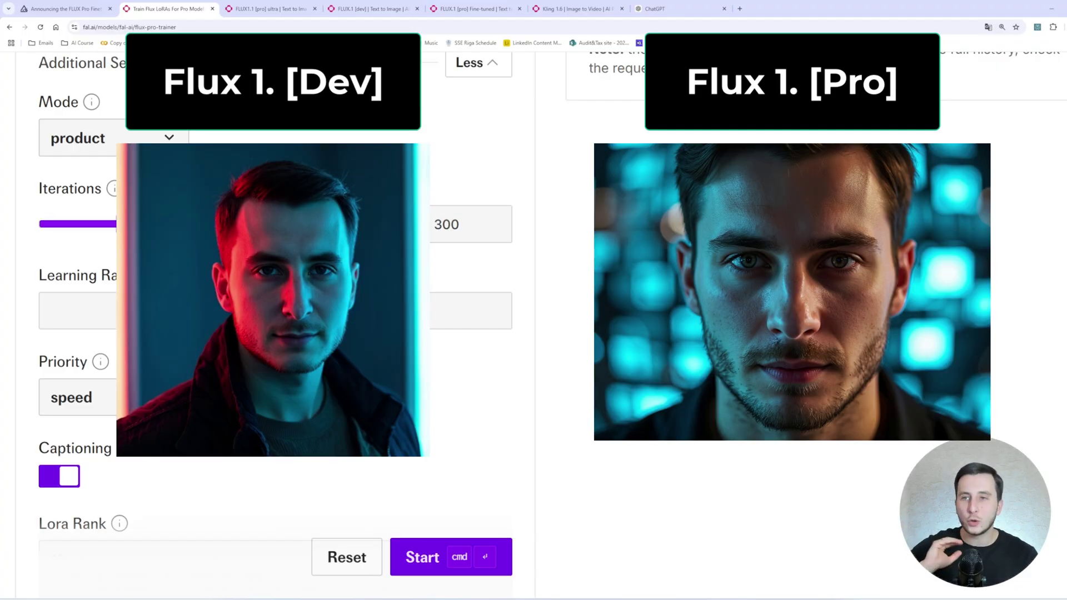
{"action": "scroll", "coordinate": [224, 162], "scroll_direction": "up", "scroll_amount": 6}
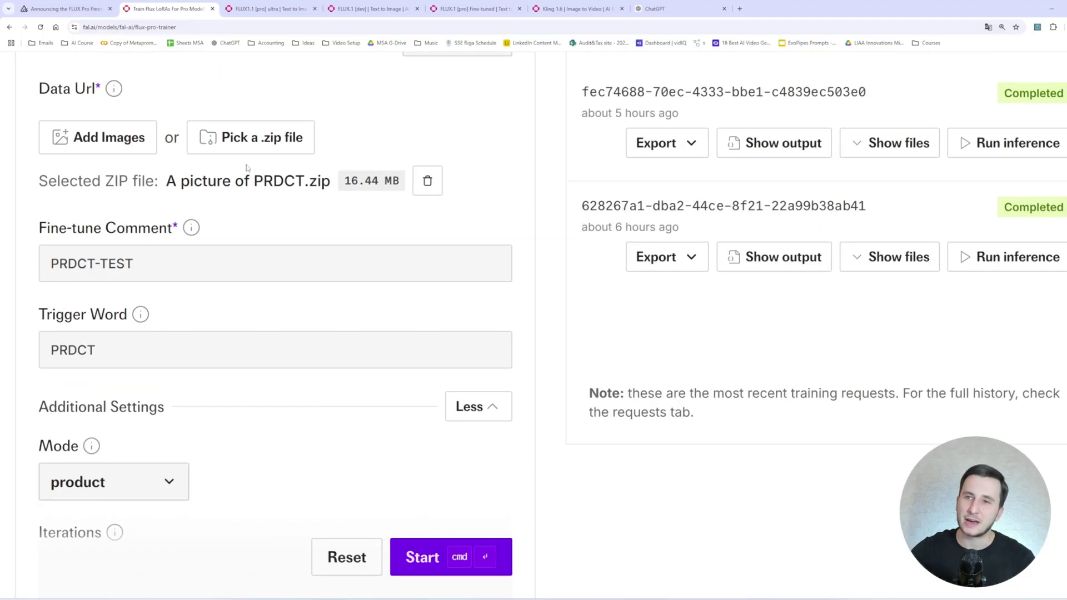
{"action": "scroll", "coordinate": [253, 189], "scroll_direction": "down", "scroll_amount": 6}
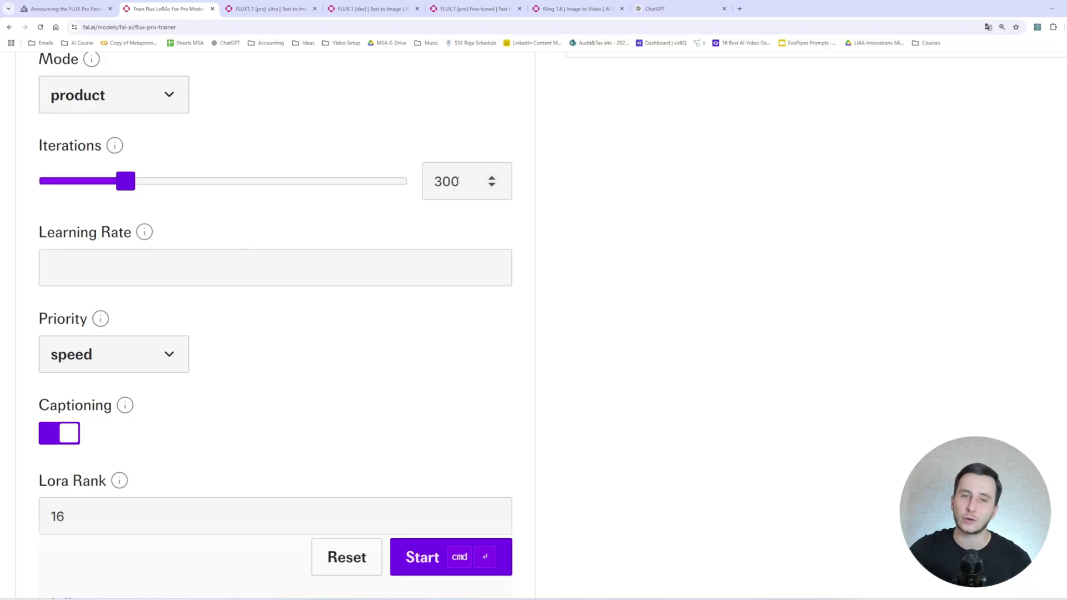
{"action": "scroll", "coordinate": [455, 180], "scroll_direction": "down", "scroll_amount": 5}
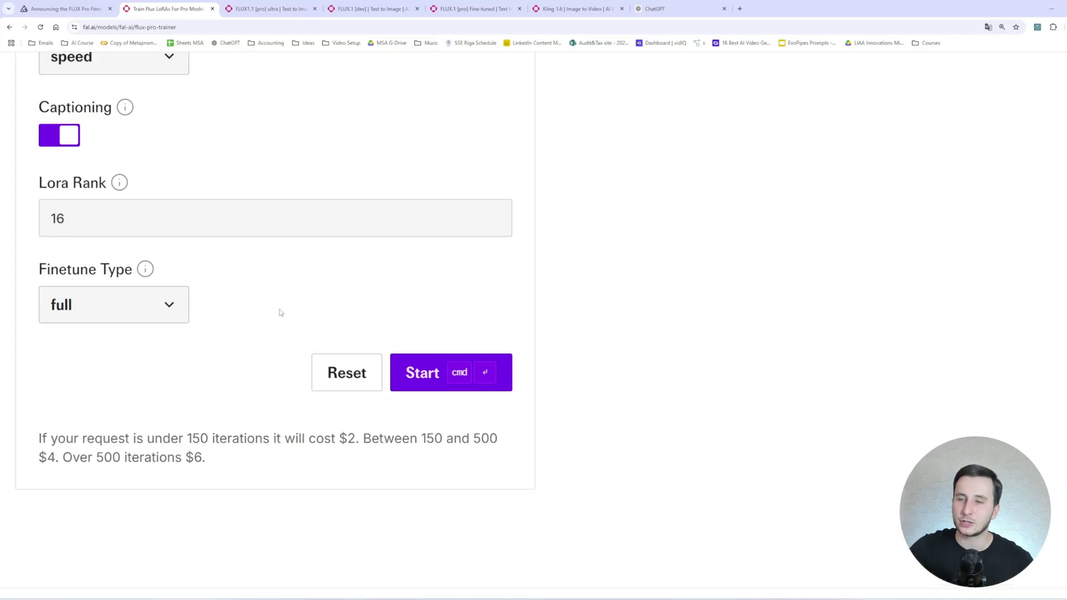
{"action": "scroll", "coordinate": [281, 312], "scroll_direction": "up", "scroll_amount": 6}
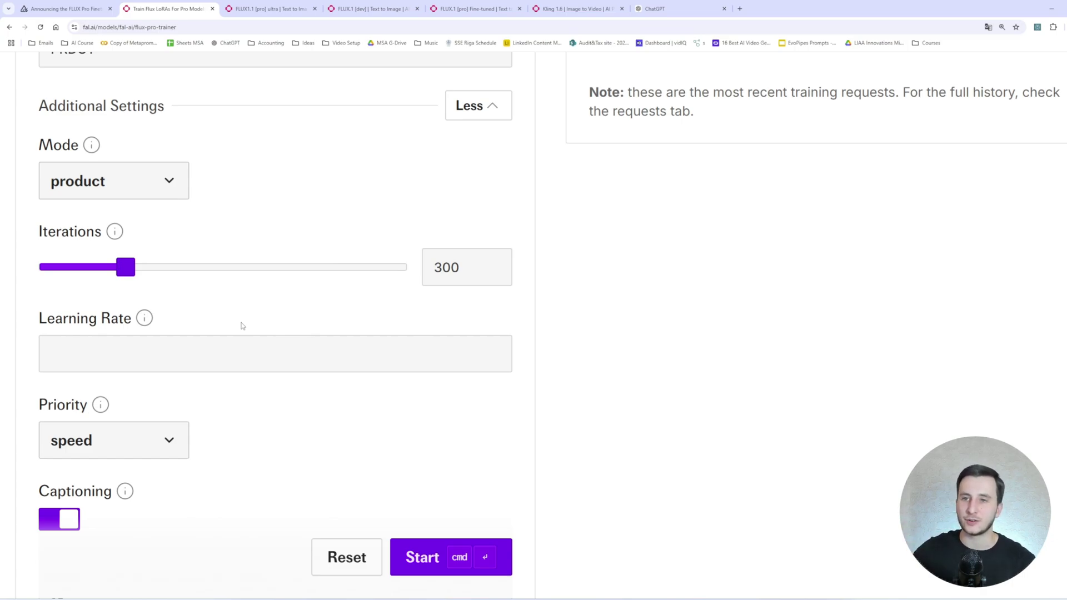
{"action": "left_click", "coordinate": [227, 340]}
{"action": "scroll", "coordinate": [145, 316], "scroll_direction": "down", "scroll_amount": 2}
{"action": "mouse_move", "coordinate": [151, 231]}
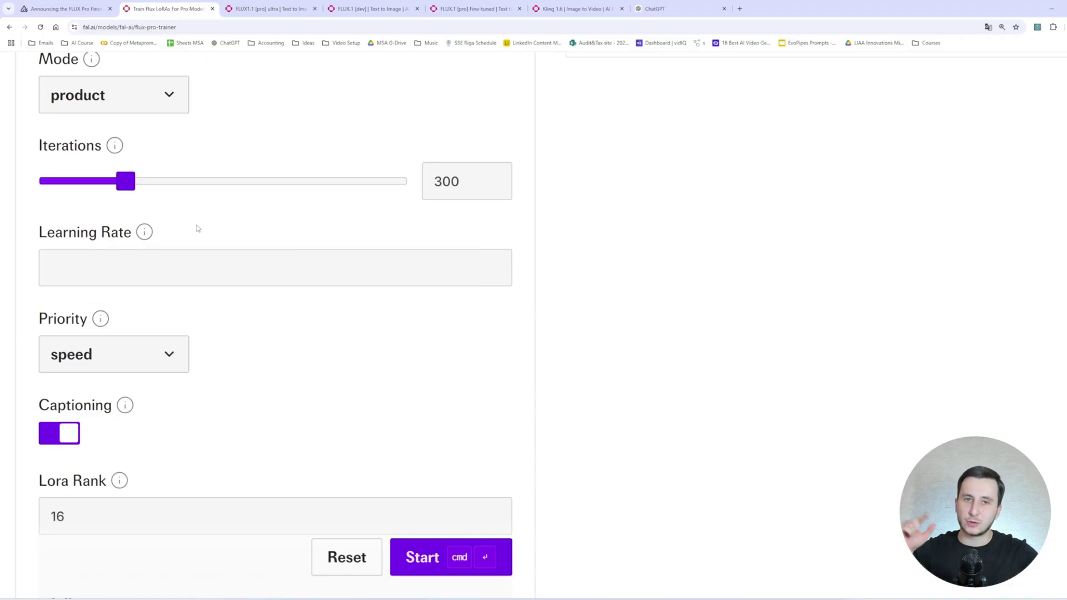
{"action": "scroll", "coordinate": [156, 222], "scroll_direction": "down", "scroll_amount": 2}
{"action": "left_click", "coordinate": [116, 182]}
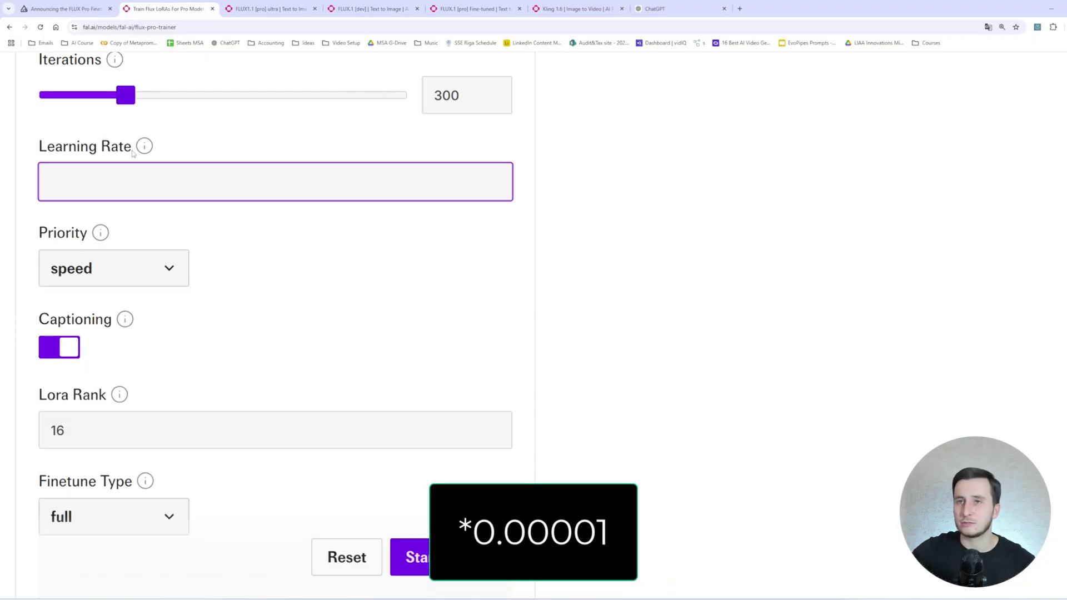
{"action": "scroll", "coordinate": [133, 167], "scroll_direction": "down", "scroll_amount": 1}
Change the training Priority from speed to quality.
{"action": "left_click", "coordinate": [147, 228]}
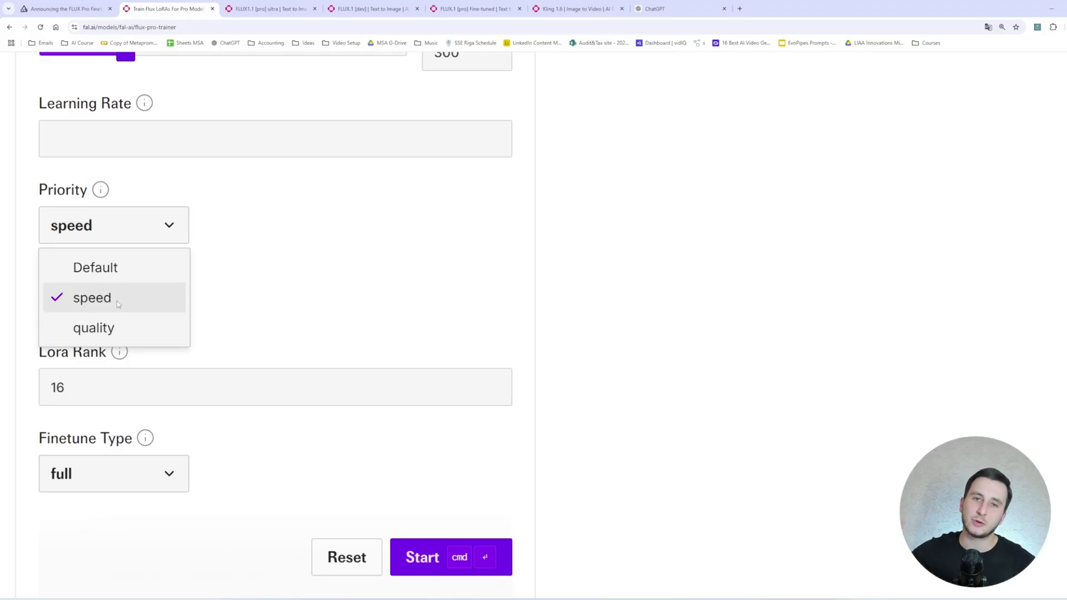
{"action": "left_click", "coordinate": [84, 327]}
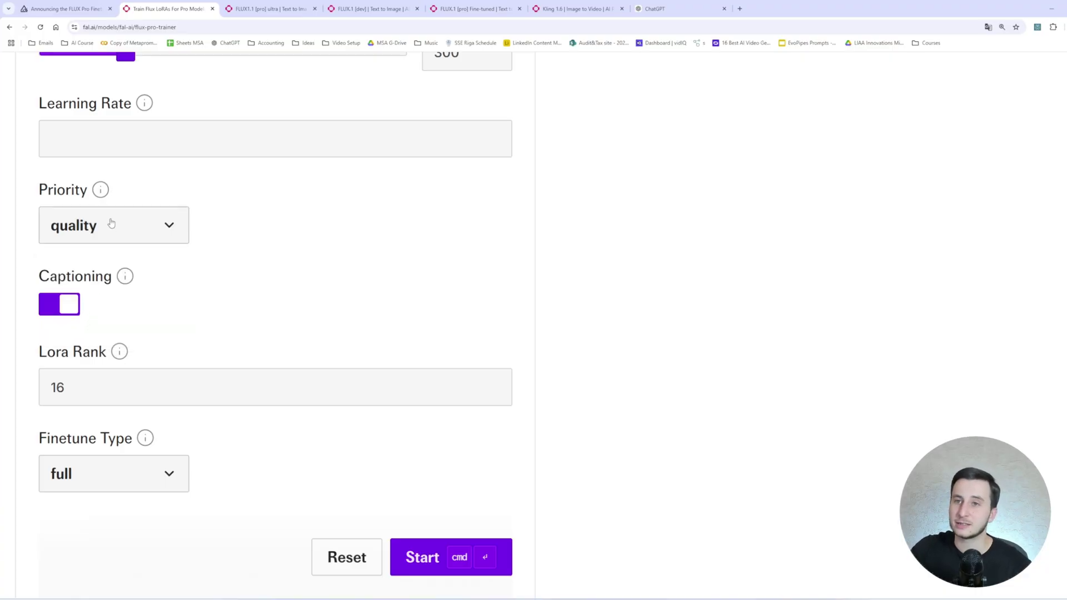
{"action": "mouse_move", "coordinate": [124, 279]}
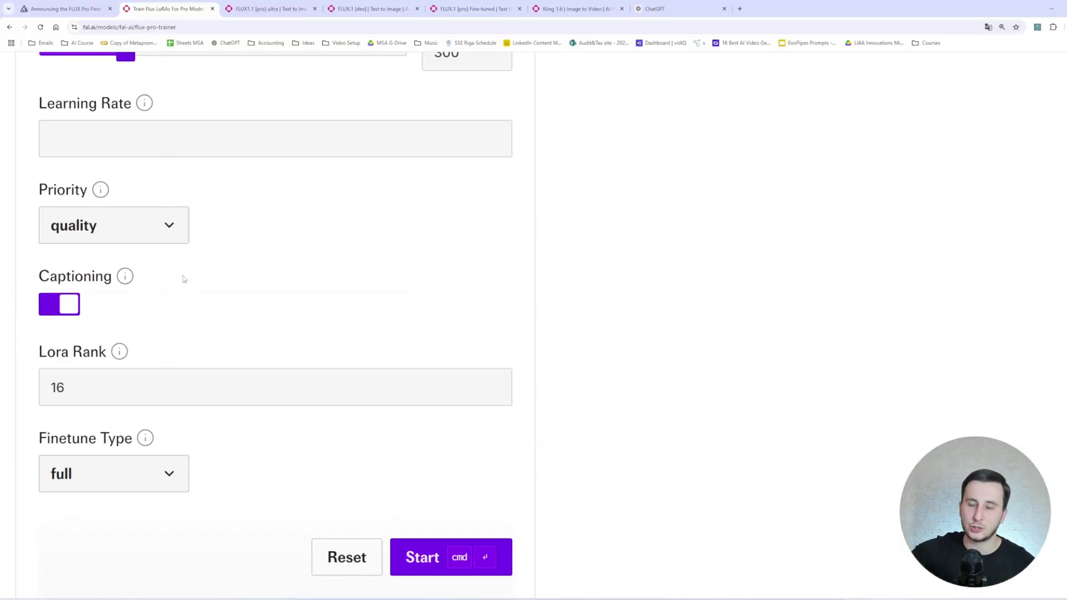
{"action": "scroll", "coordinate": [184, 279], "scroll_direction": "down", "scroll_amount": 2}
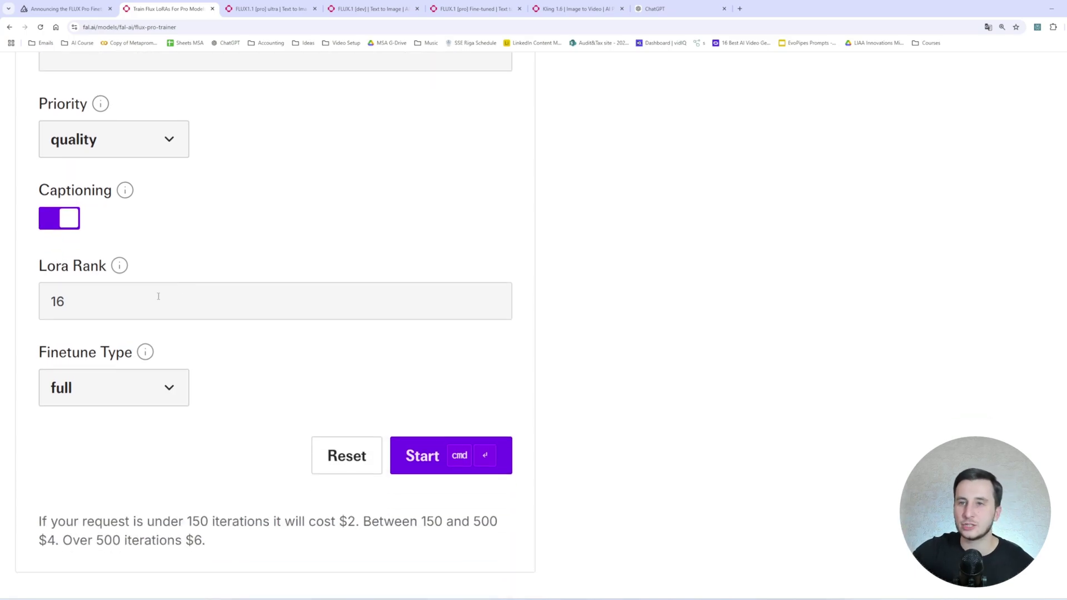
{"action": "left_click", "coordinate": [90, 298]}
{"action": "left_click_drag", "start_coordinate": [86, 299], "coordinate": [8, 307]}
{"action": "left_click", "coordinate": [72, 300]}
{"action": "left_click", "coordinate": [122, 277]}
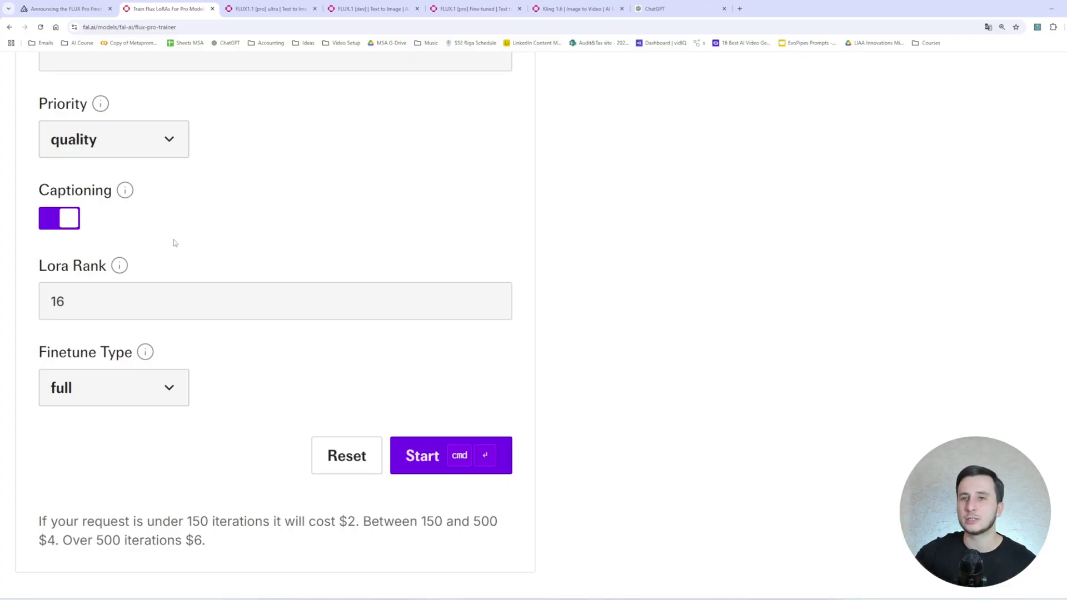
{"action": "left_click", "coordinate": [123, 291]}
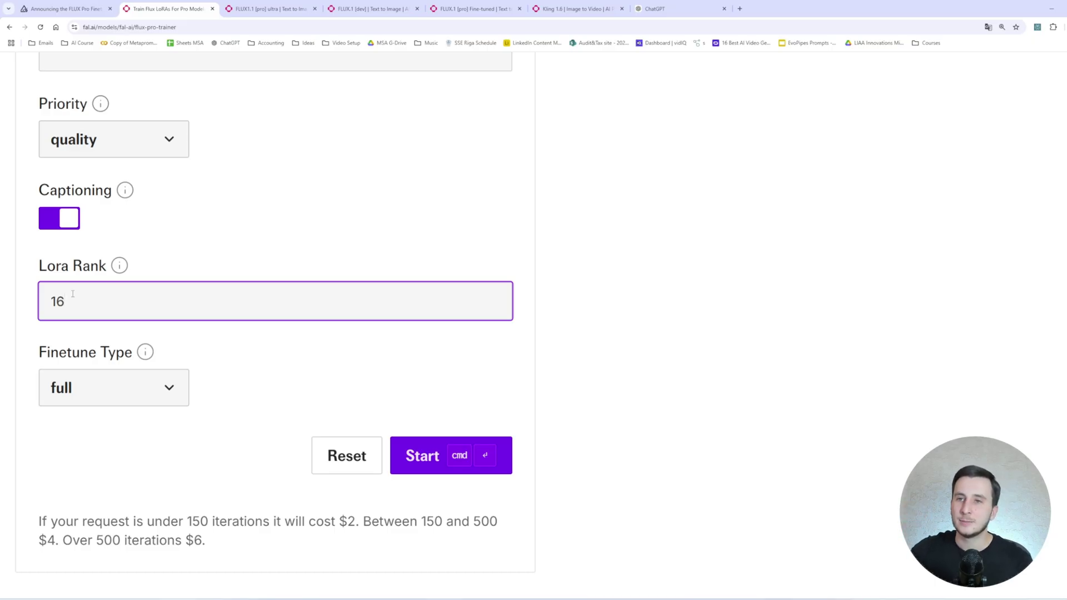
{"action": "scroll", "coordinate": [89, 311], "scroll_direction": "down", "scroll_amount": 1}
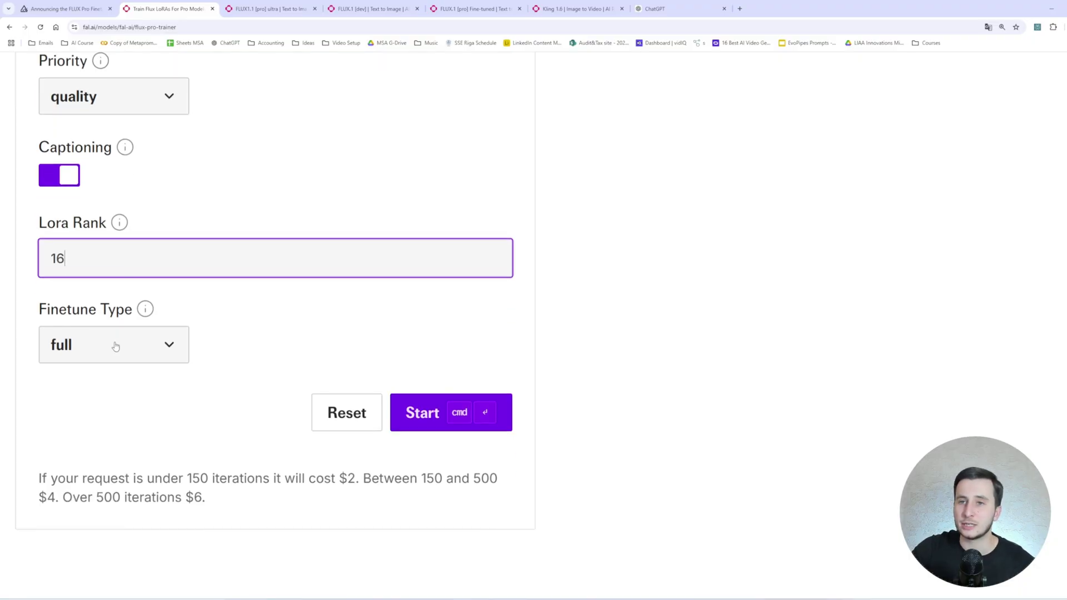
{"action": "double_click", "coordinate": [84, 257]}
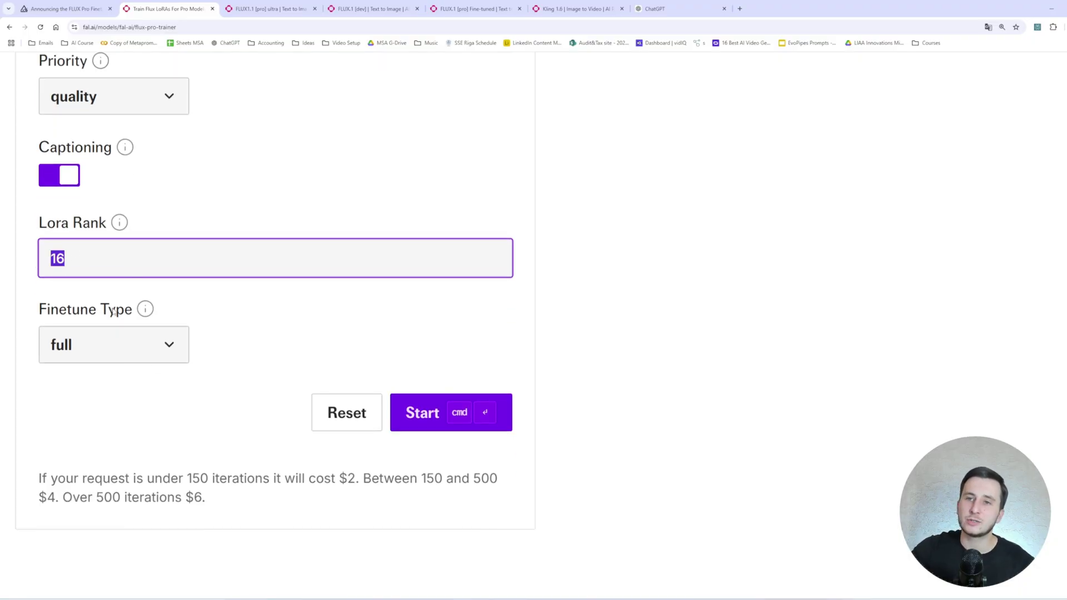
{"action": "left_click", "coordinate": [167, 344]}
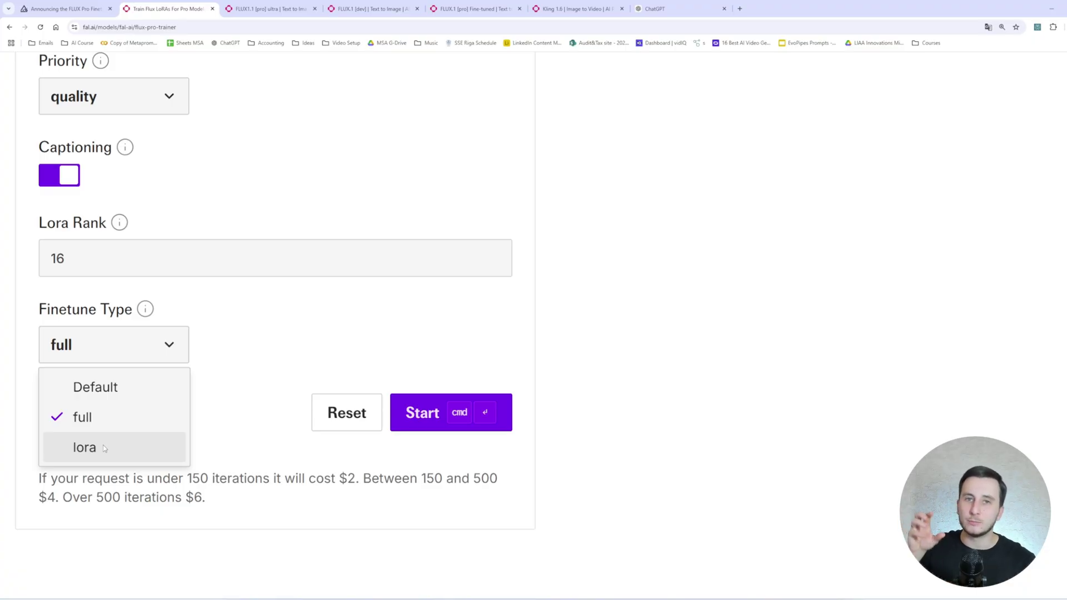
{"action": "left_click", "coordinate": [168, 351]}
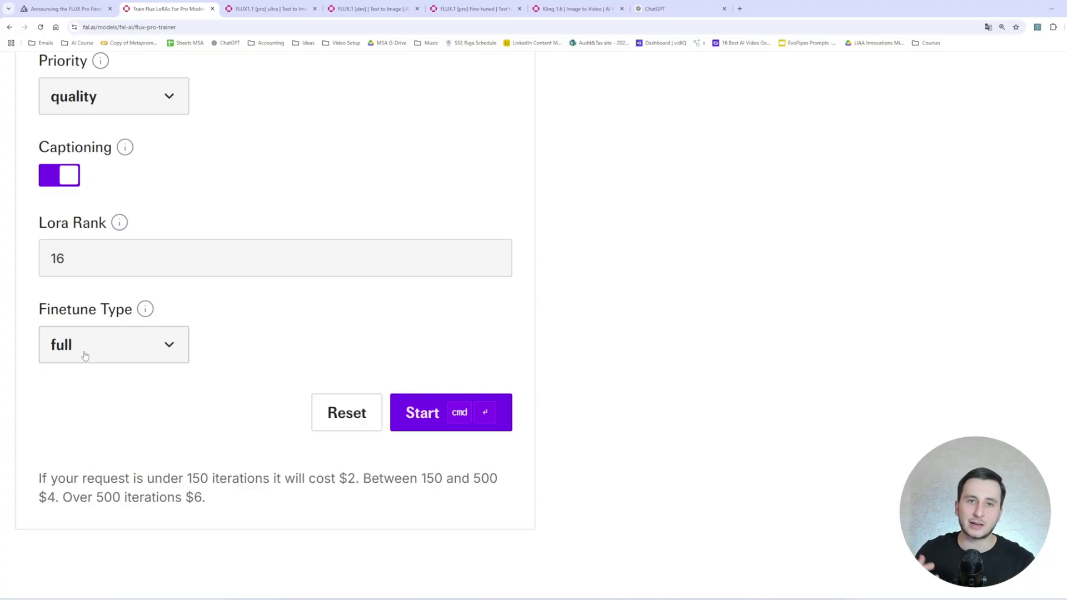
{"action": "left_click", "coordinate": [85, 356]}
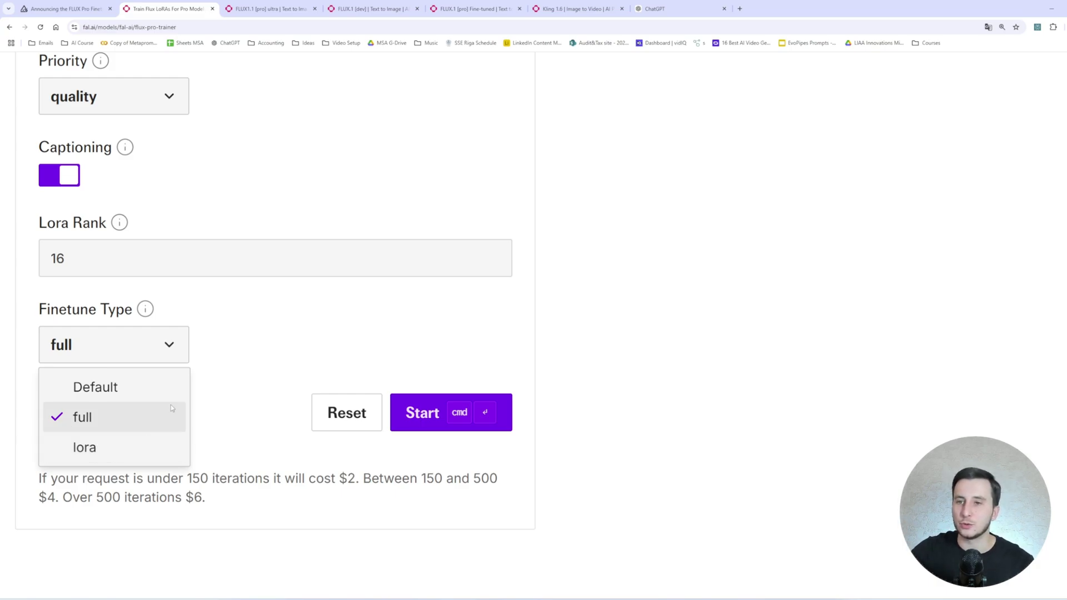
{"action": "left_click", "coordinate": [154, 351]}
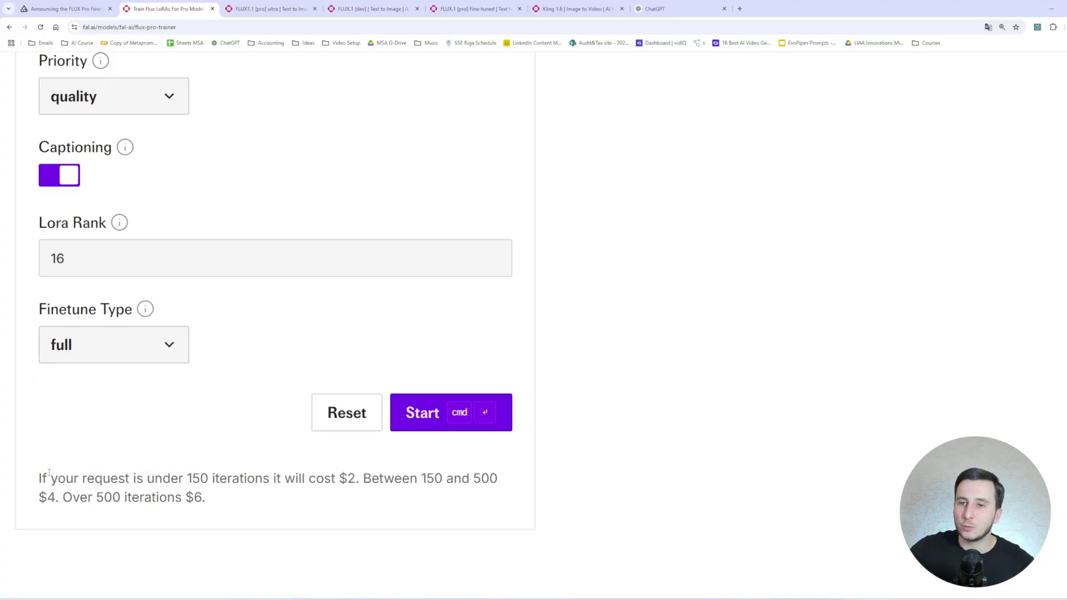
{"action": "left_click_drag", "start_coordinate": [39, 478], "coordinate": [196, 498]}
{"action": "scroll", "coordinate": [202, 486], "scroll_direction": "down", "scroll_amount": 1}
{"action": "scroll", "coordinate": [202, 485], "scroll_direction": "down", "scroll_amount": 1}
{"action": "left_click", "coordinate": [142, 393]}
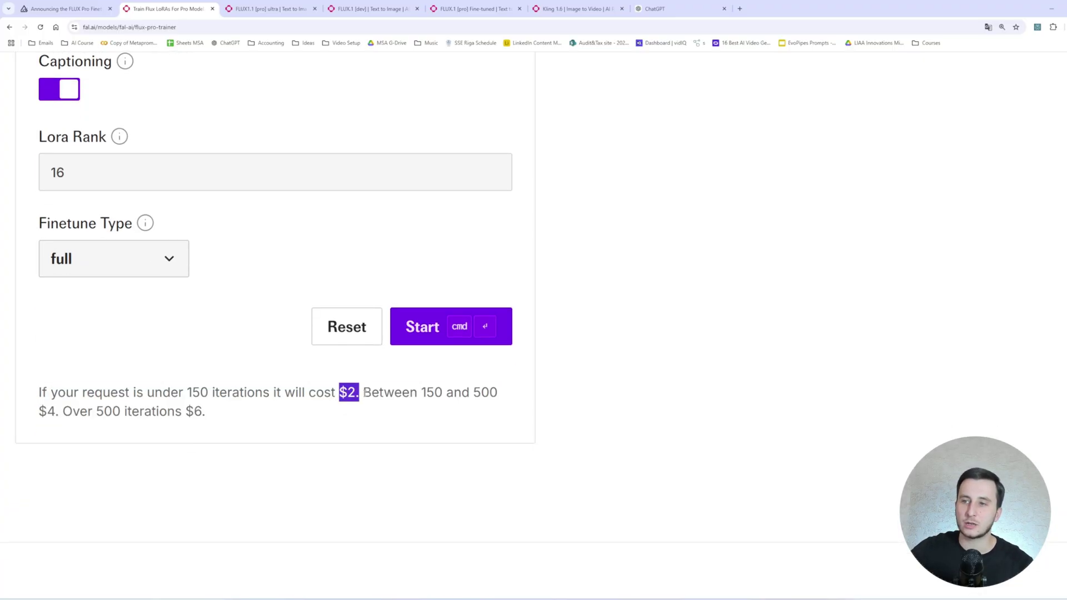
{"action": "scroll", "coordinate": [438, 195], "scroll_direction": "up", "scroll_amount": 5}
{"action": "scroll", "coordinate": [435, 181], "scroll_direction": "down", "scroll_amount": 5}
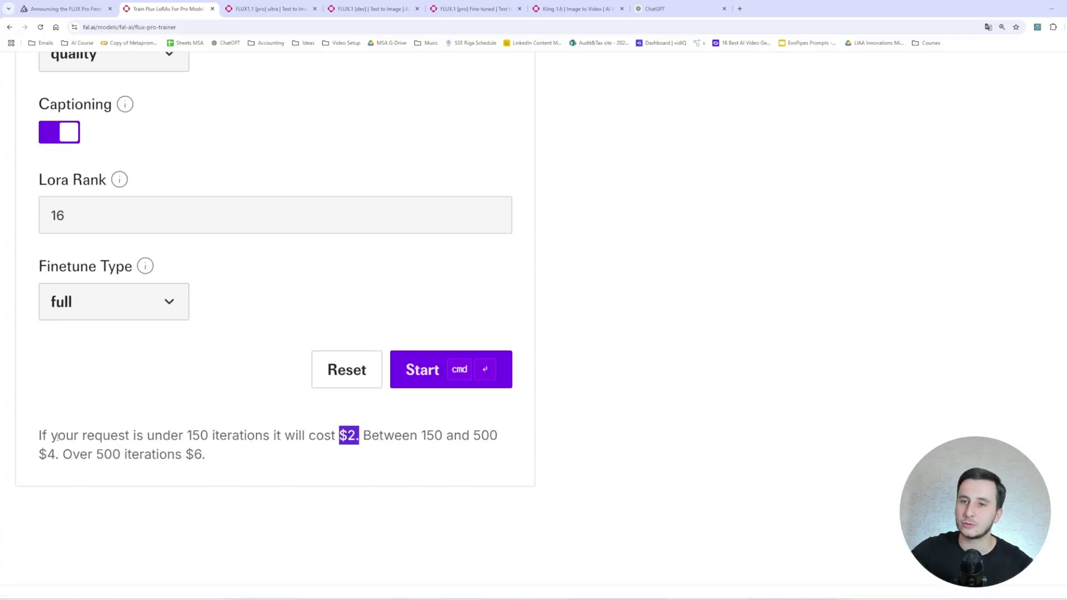
{"action": "left_click_drag", "start_coordinate": [36, 455], "coordinate": [58, 455]}
{"action": "scroll", "coordinate": [128, 433], "scroll_direction": "down", "scroll_amount": 1}
{"action": "left_click_drag", "start_coordinate": [123, 411], "coordinate": [205, 412]}
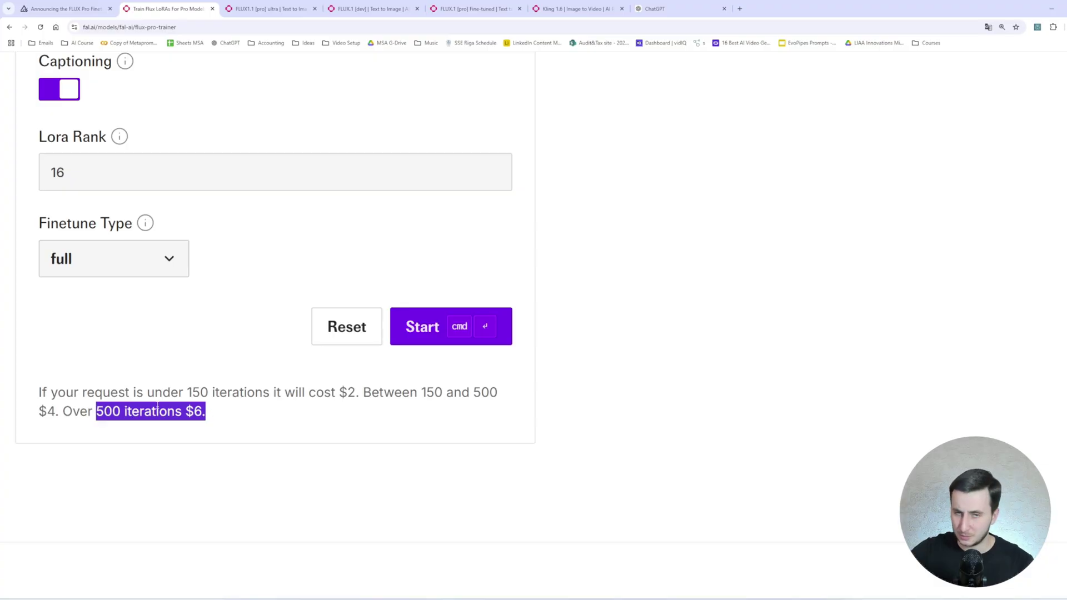
{"action": "scroll", "coordinate": [184, 397], "scroll_direction": "up", "scroll_amount": 10}
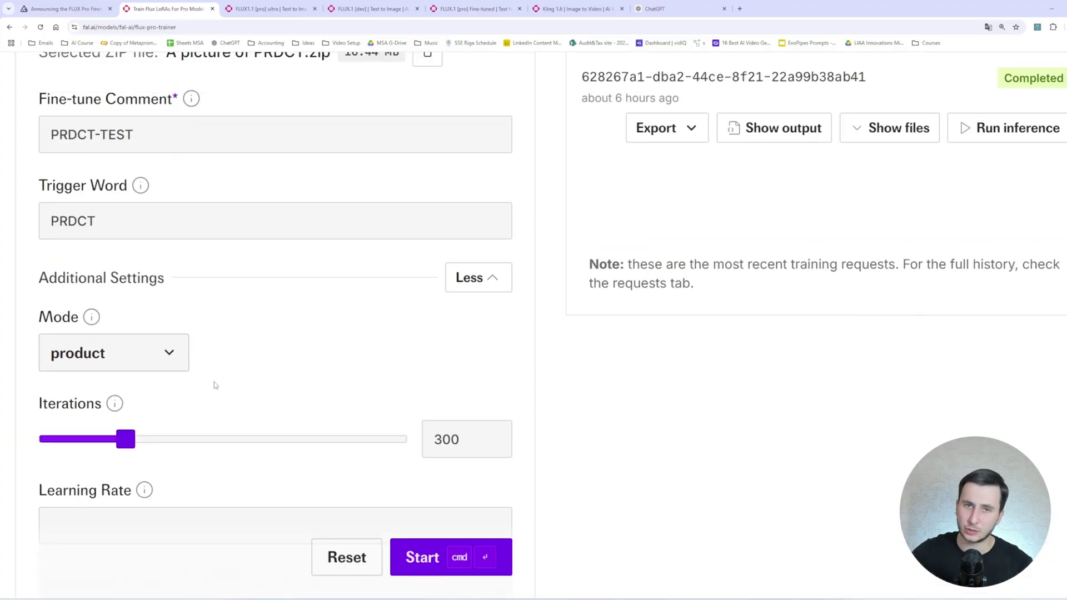
{"action": "scroll", "coordinate": [216, 385], "scroll_direction": "down", "scroll_amount": 10}
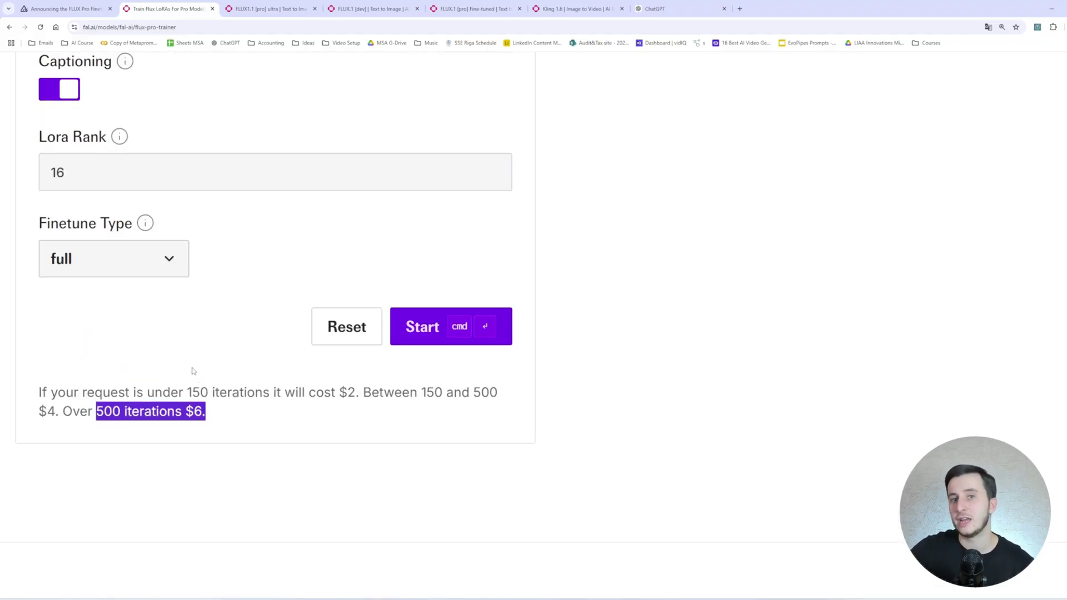
{"action": "key", "text": "ctrl+minus"}
{"action": "key", "text": "ctrl+minus"}
{"action": "key", "text": "ctrl+minus"}
{"action": "key", "text": "ctrl+minus"}
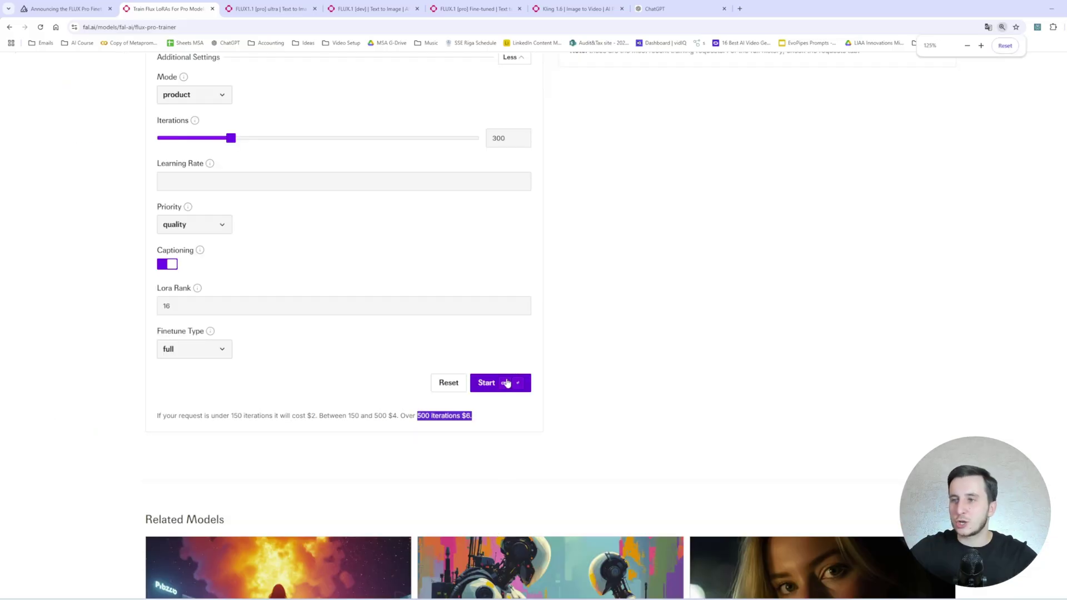
{"action": "scroll", "coordinate": [505, 381], "scroll_direction": "up", "scroll_amount": 6}
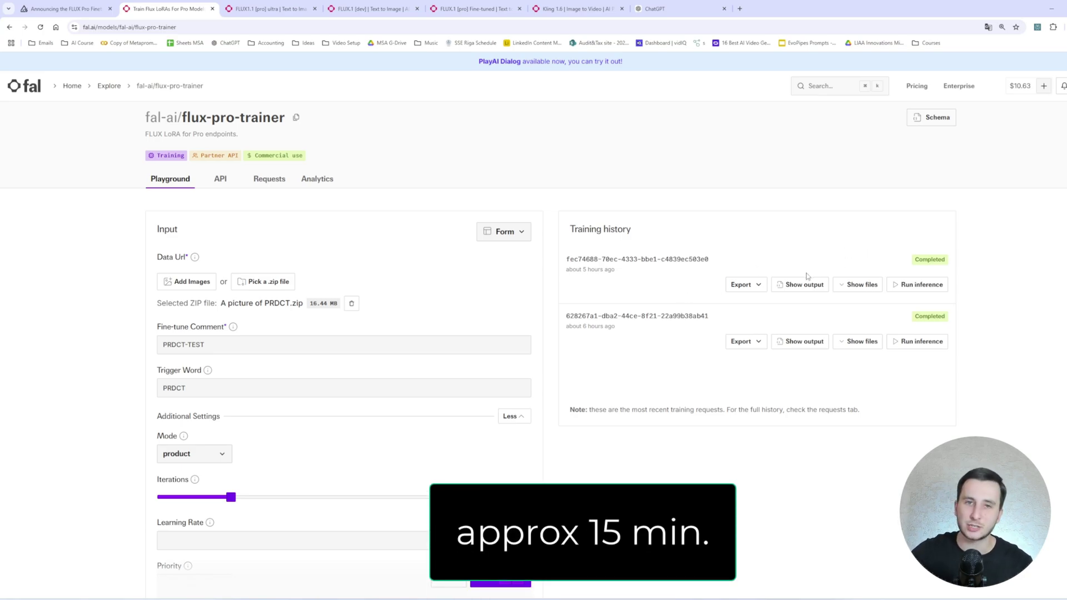
Open inference for the completed training, then ask Claude for 10 PRDCT-prefixed Greek god statue prompts.
{"action": "left_click", "coordinate": [919, 342]}
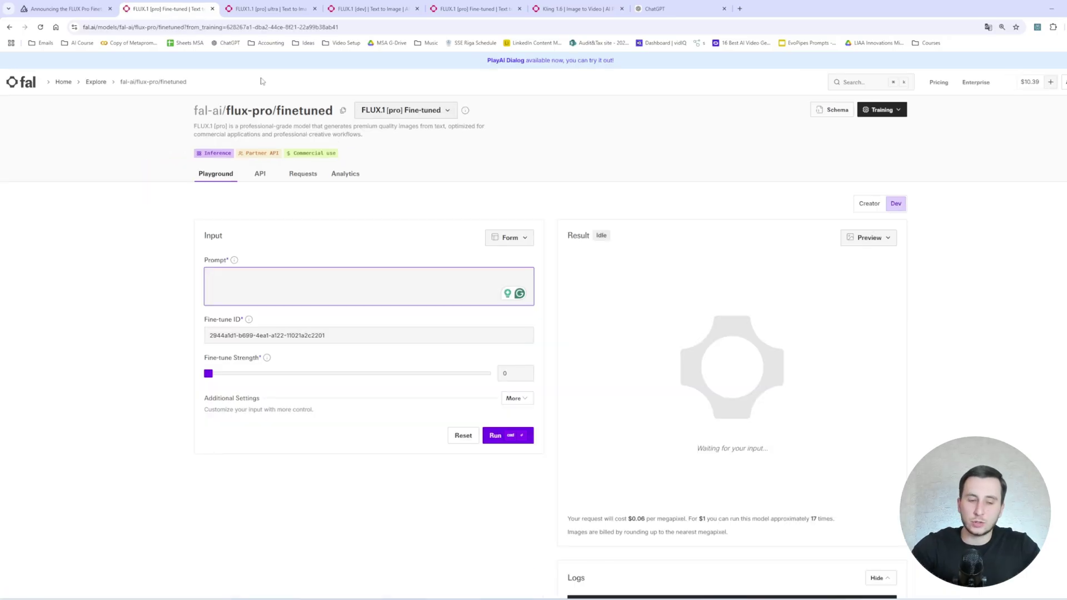
{"action": "key", "text": "ctrl+t"}
{"action": "type", "text": "claude.ai"}
{"action": "key", "text": "Return"}
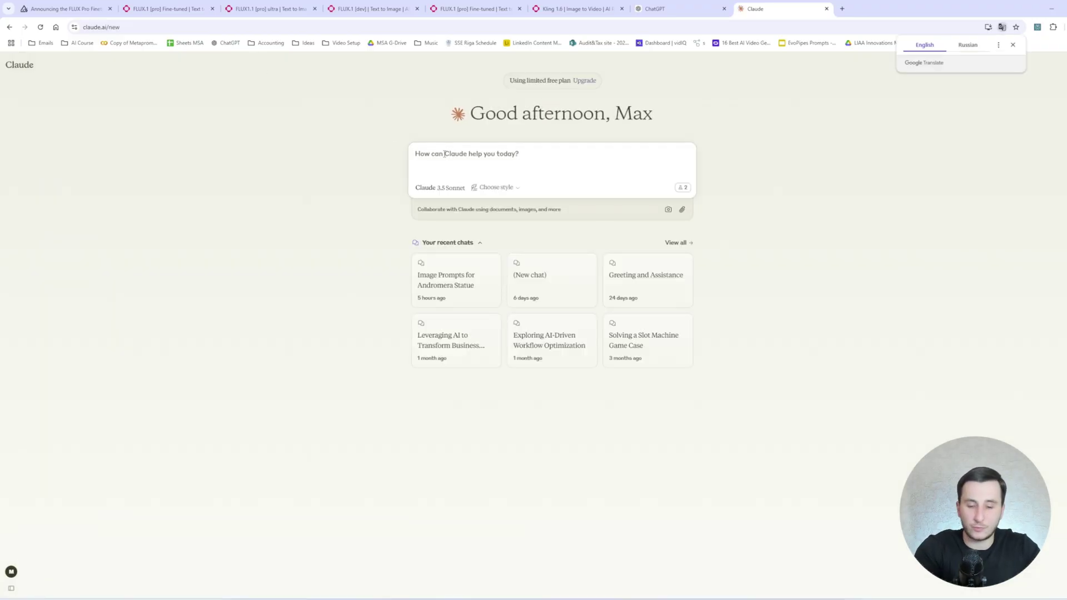
{"action": "type", "text": "generate"}
{"action": "type", "text": "10 "}
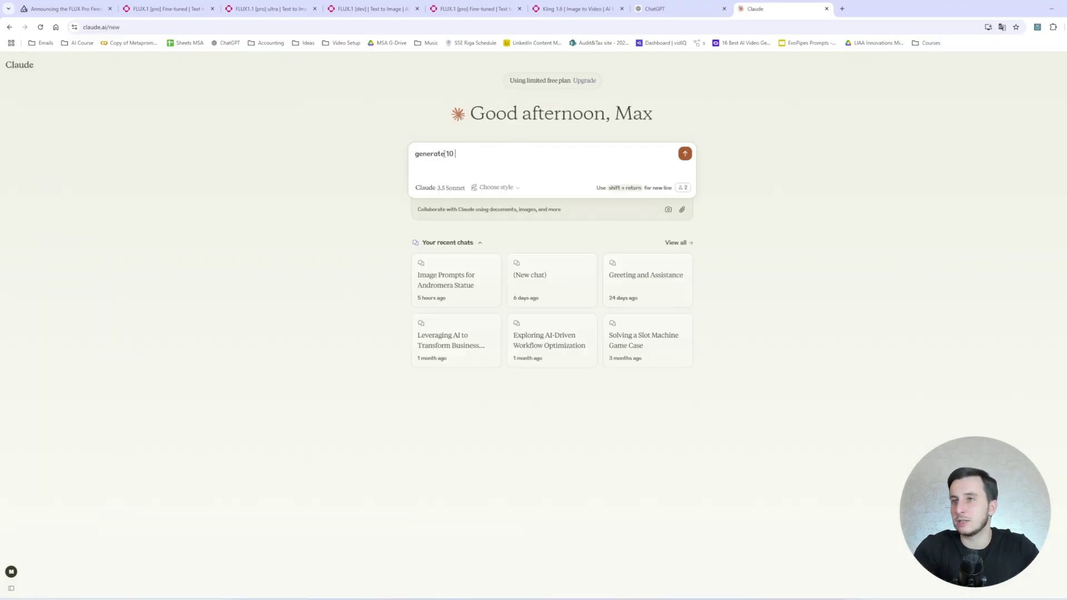
{"action": "type", "text": "image prompts for "}
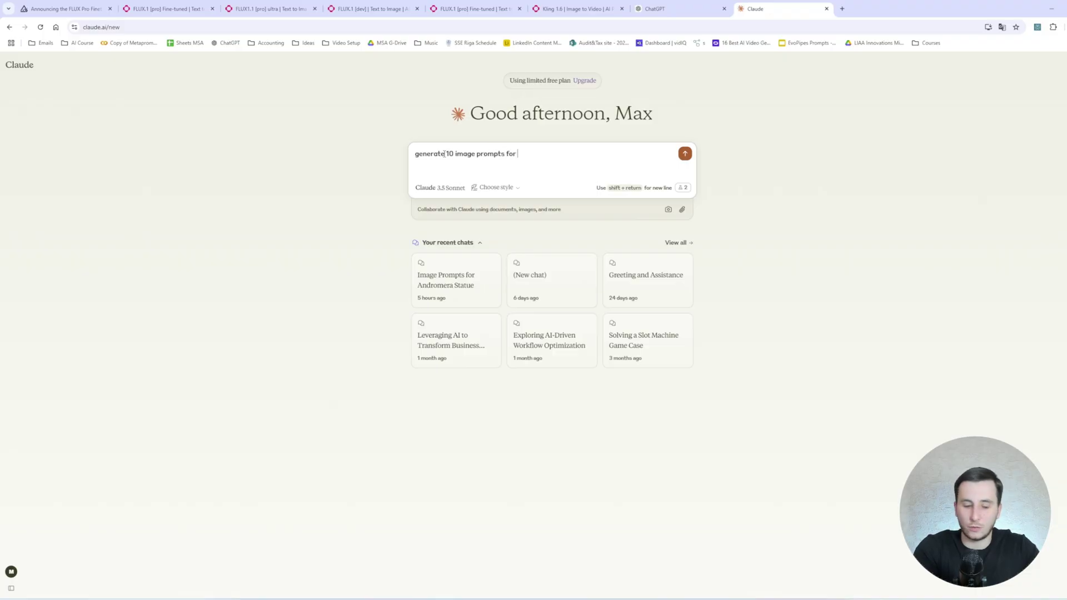
{"action": "type", "text": "my new brand prod"}
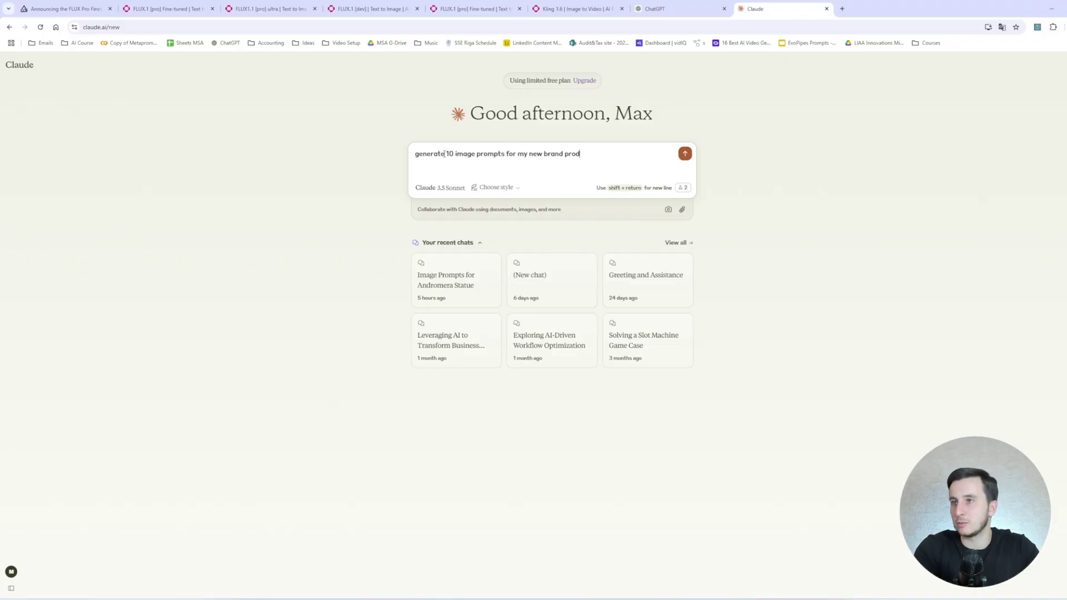
{"action": "type", "text": "uct - a statue of a Greek God."}
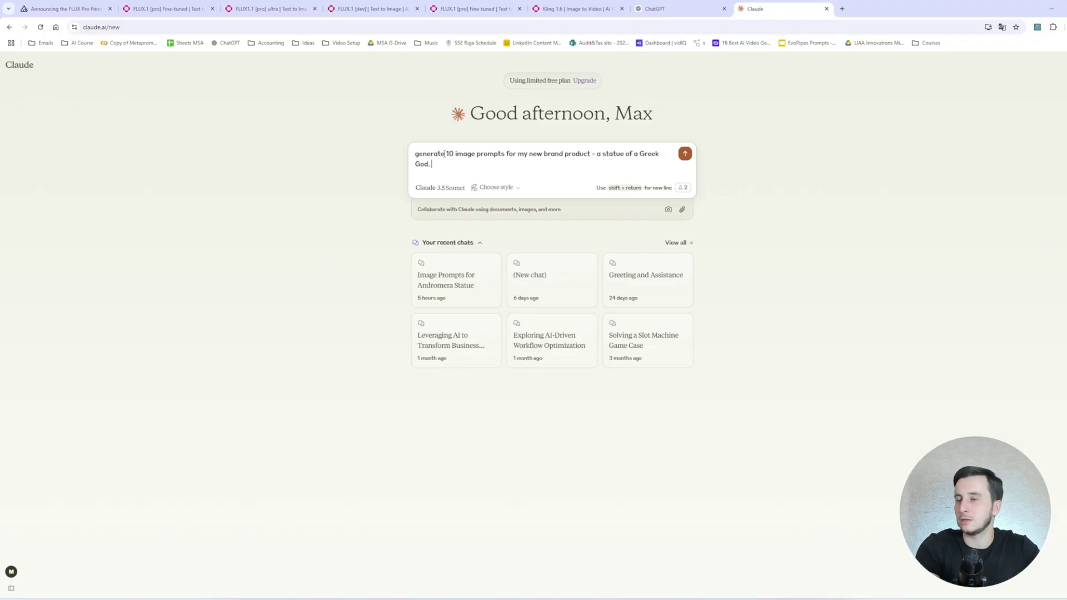
{"action": "type", "text": " It is a small statue"}
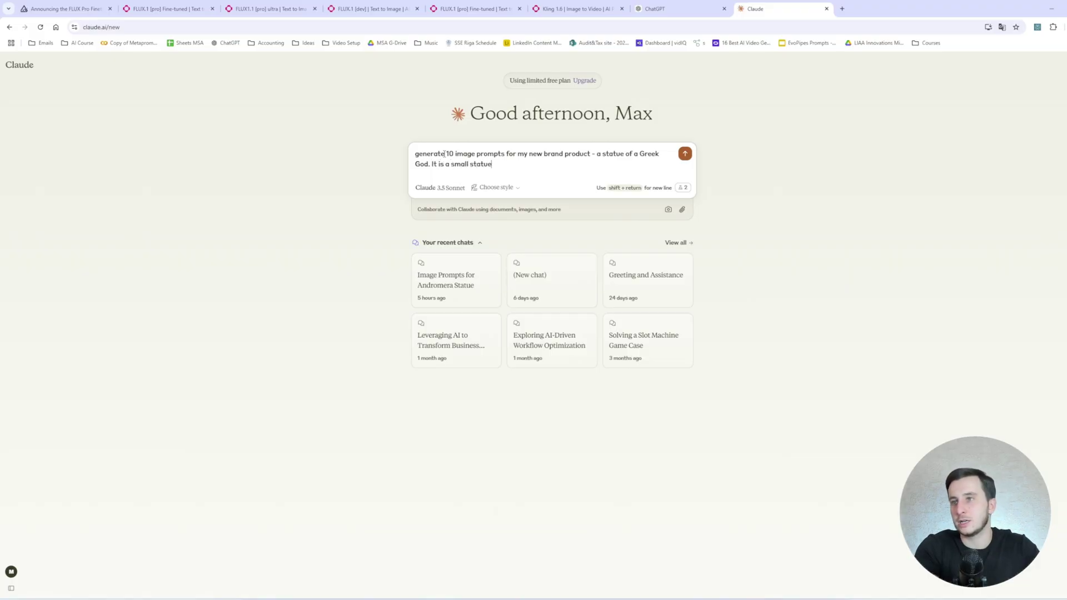
{"action": "type", "text": "-souvenir and your prompts should always start with \"PRDCT..."}
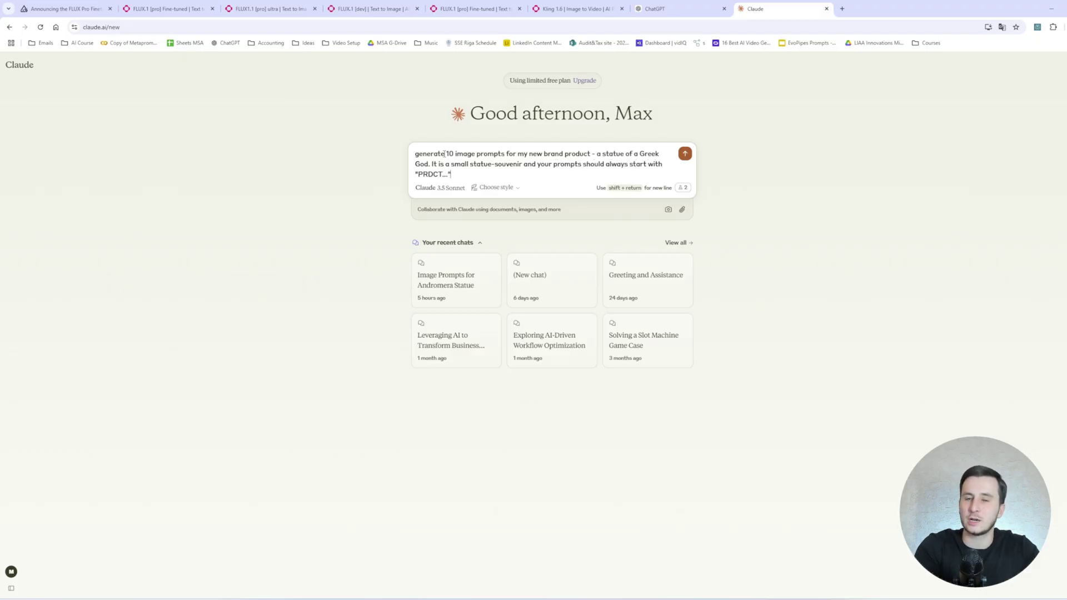
{"action": "key", "text": "Return"}
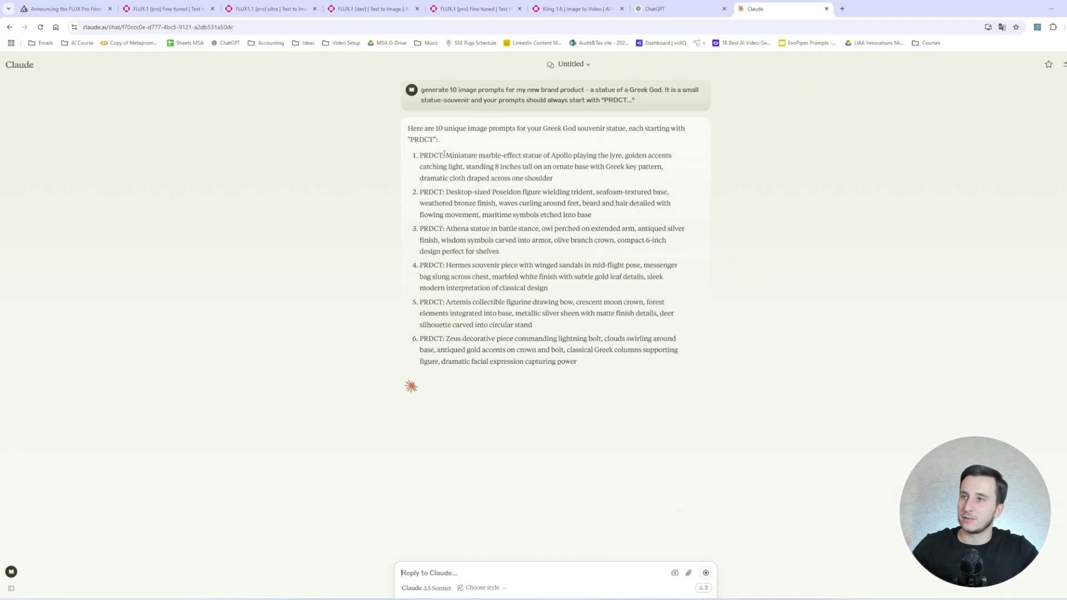
{"action": "left_click_drag", "start_coordinate": [548, 156], "coordinate": [625, 157]}
{"action": "left_click", "coordinate": [557, 180]}
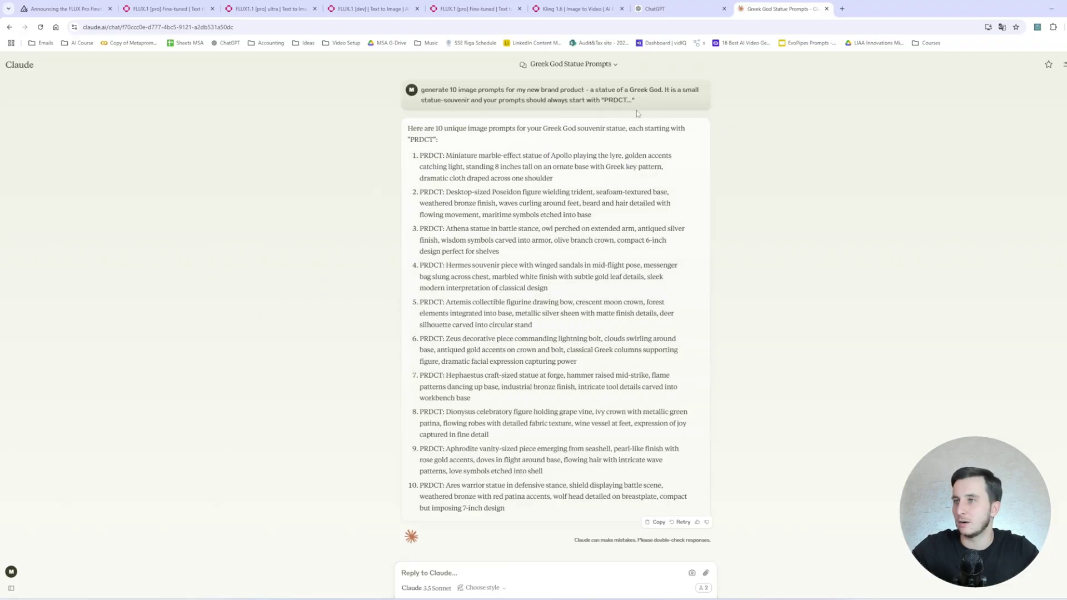
Paste Claude's first prompt into Prompt and delete 'of Apollo playing the lyre'.
{"action": "left_click_drag", "start_coordinate": [419, 156], "coordinate": [617, 188]}
{"action": "key", "text": "ctrl+c"}
{"action": "left_click", "coordinate": [166, 9]}
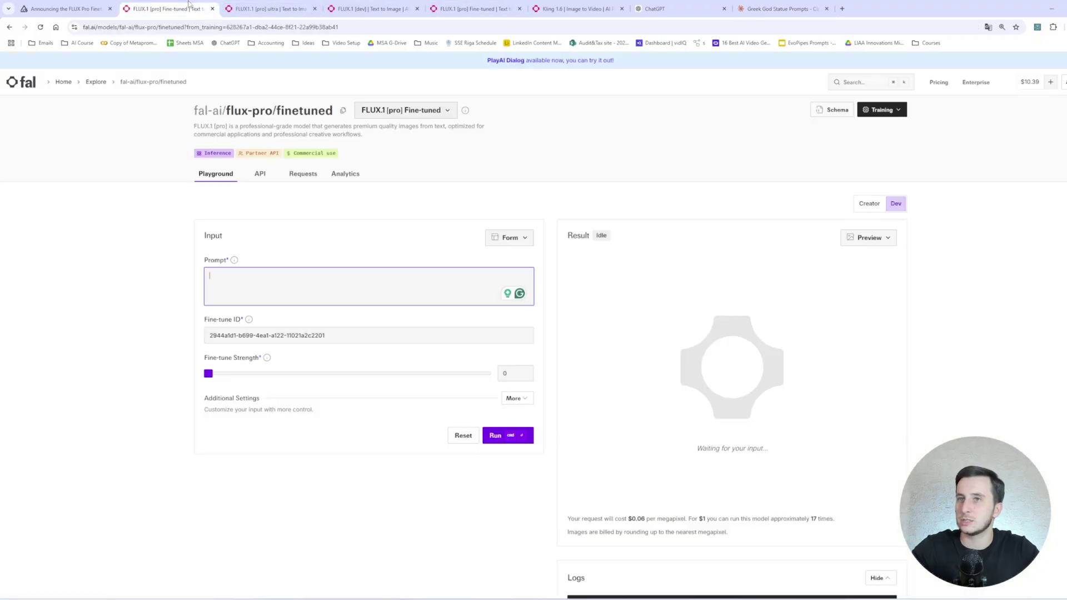
{"action": "key", "text": "ctrl+v"}
{"action": "left_click", "coordinate": [319, 274]}
{"action": "key", "text": "ctrl+shift+Right"}
{"action": "key", "text": "ctrl+shift+Right"}
{"action": "key", "text": "ctrl+shift+Right"}
{"action": "key", "text": "ctrl+shift+Right"}
{"action": "key", "text": "ctrl+shift+Right"}
{"action": "key", "text": "BackSpace"}
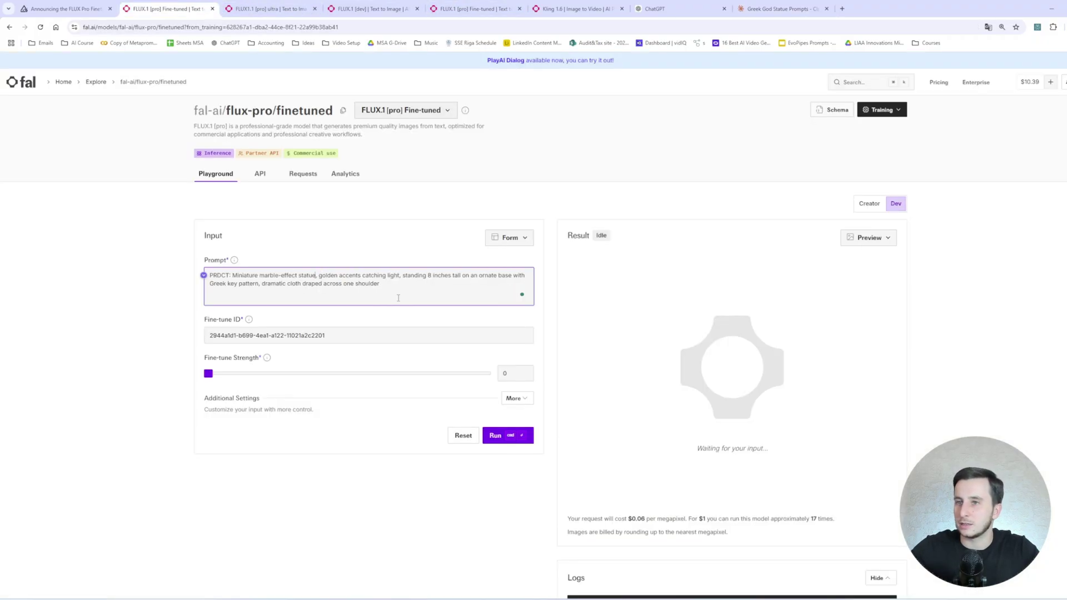
Set fine-tune strength 1.1, 50 inference steps and guidance scale 7, then generate.
{"action": "left_click_drag", "start_coordinate": [209, 373], "coordinate": [361, 375]}
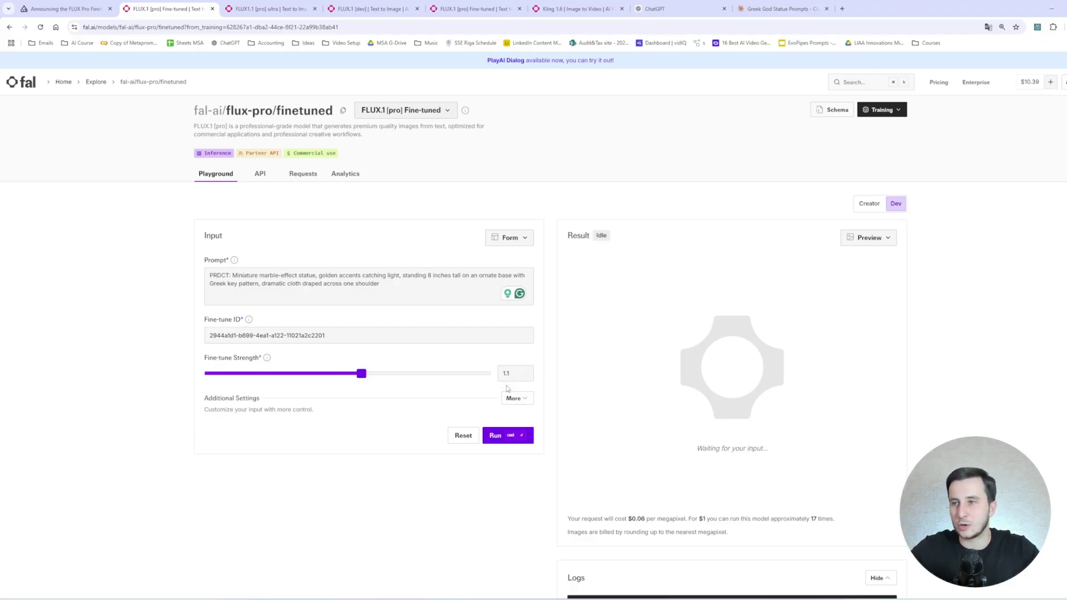
{"action": "left_click", "coordinate": [516, 398]}
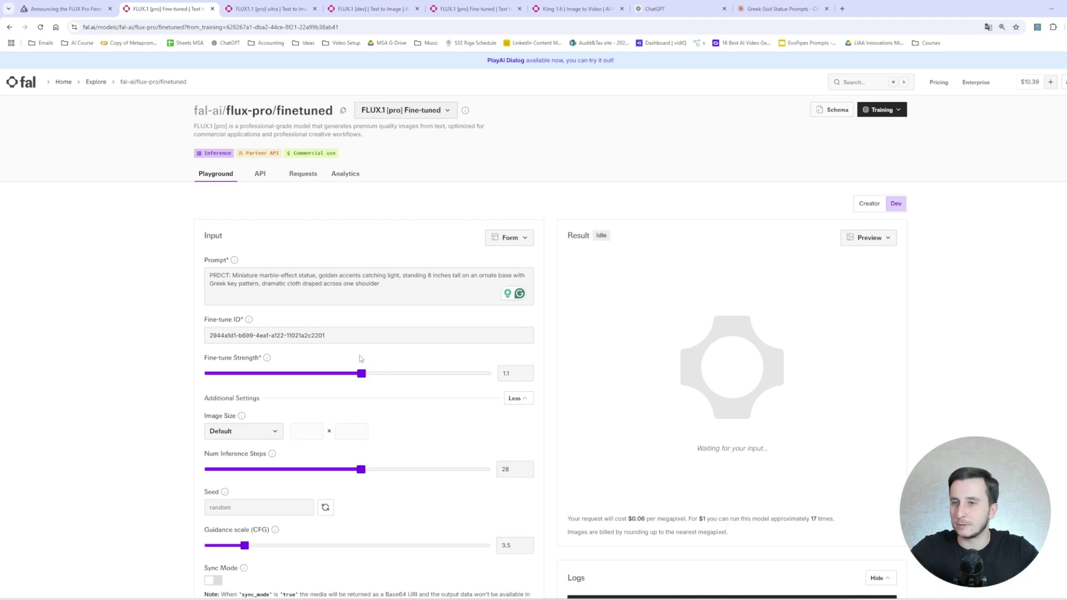
{"action": "scroll", "coordinate": [284, 361], "scroll_direction": "down", "scroll_amount": 3}
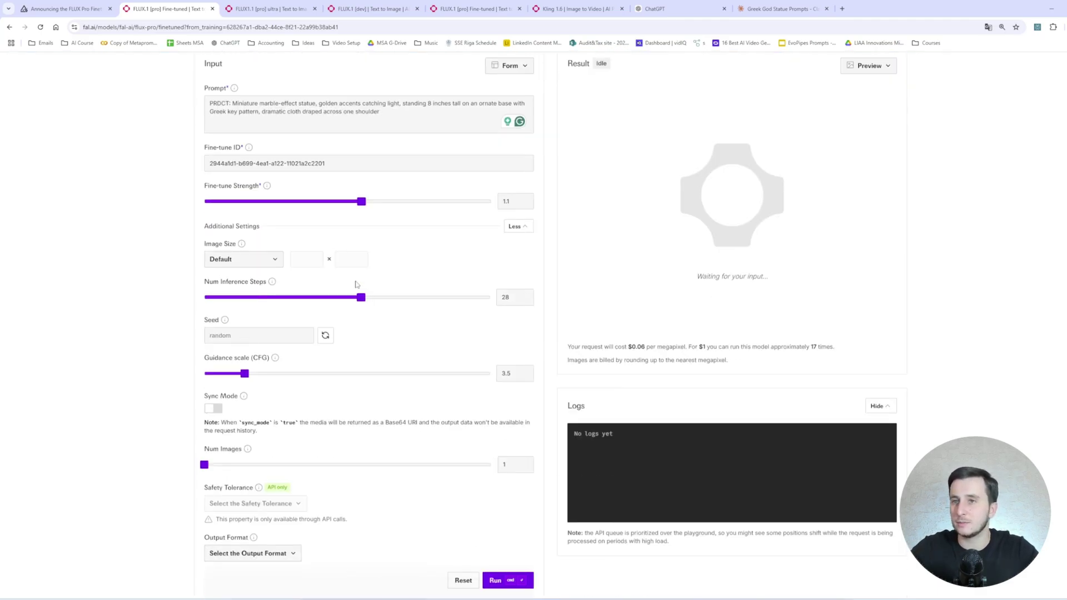
{"action": "left_click", "coordinate": [261, 261]}
{"action": "left_click", "coordinate": [262, 262]}
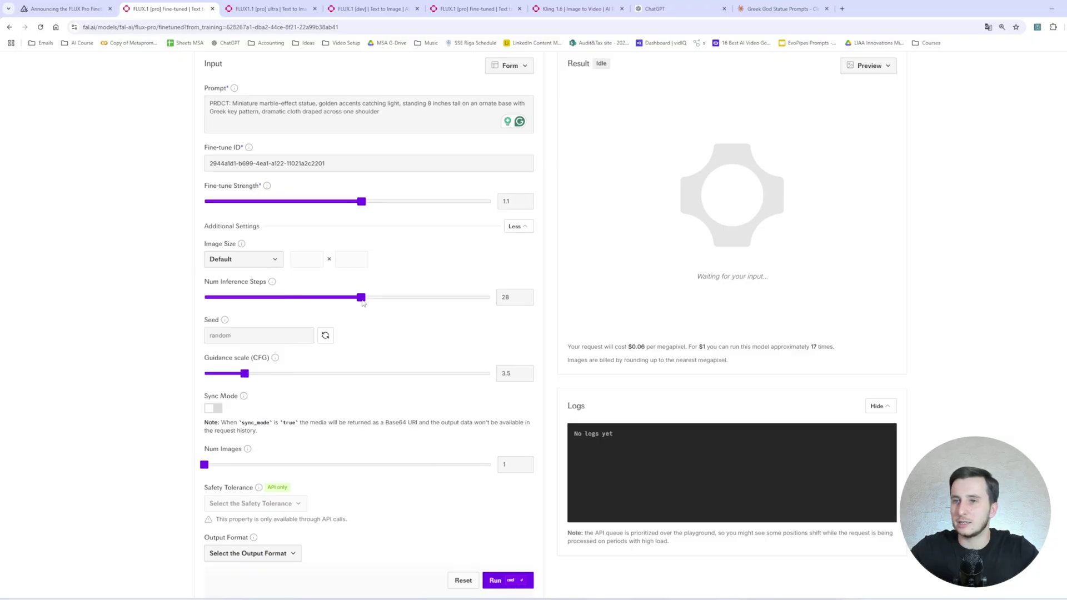
{"action": "left_click_drag", "start_coordinate": [361, 298], "coordinate": [491, 299]}
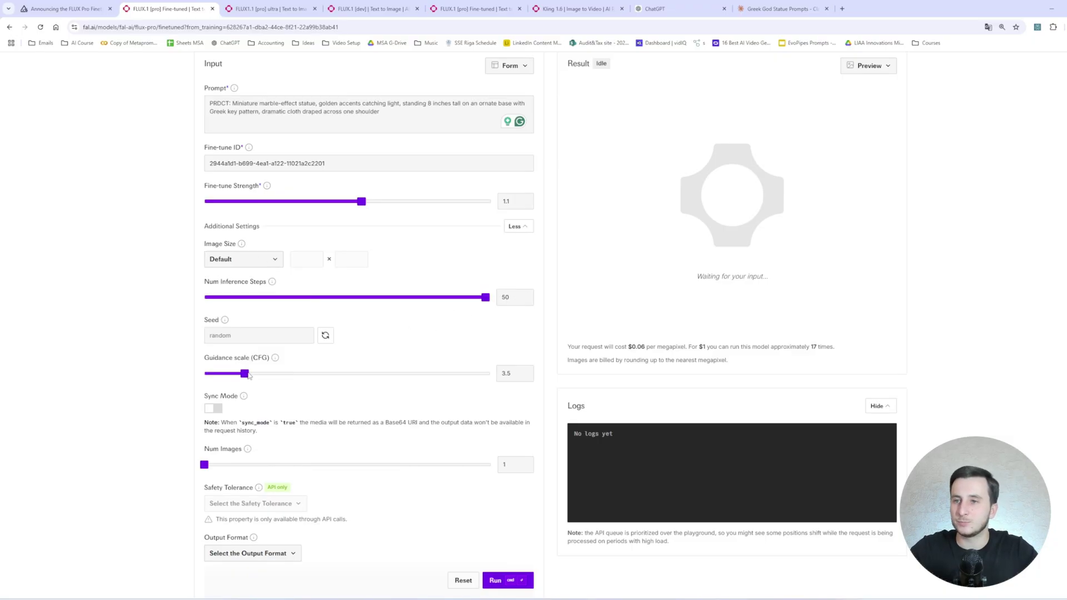
{"action": "left_click_drag", "start_coordinate": [245, 373], "coordinate": [296, 375]}
{"action": "scroll", "coordinate": [302, 268], "scroll_direction": "up", "scroll_amount": 3}
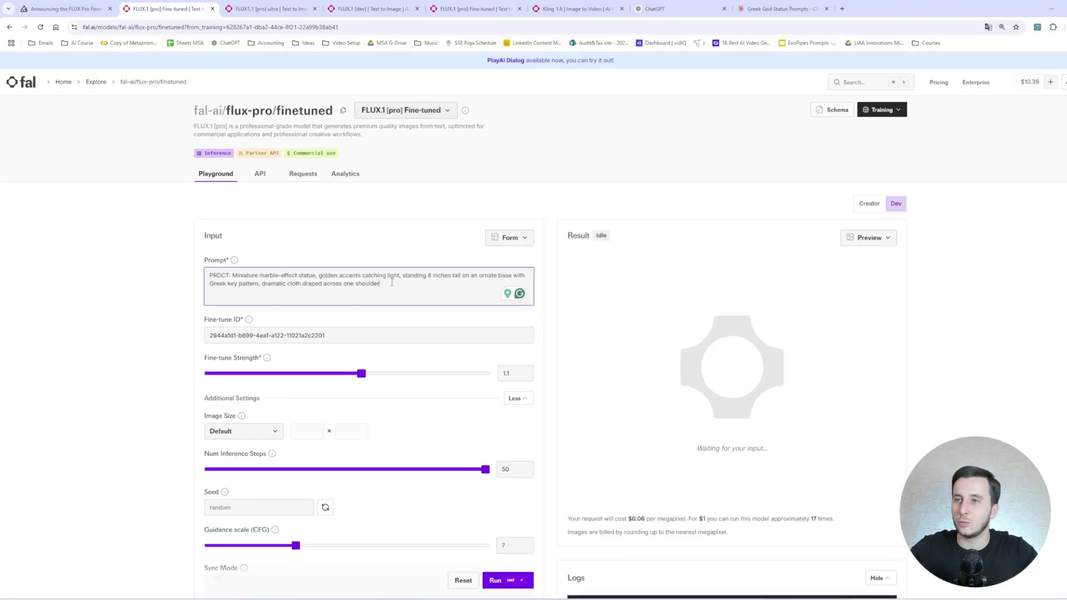
{"action": "scroll", "coordinate": [142, 271], "scroll_direction": "down", "scroll_amount": 5}
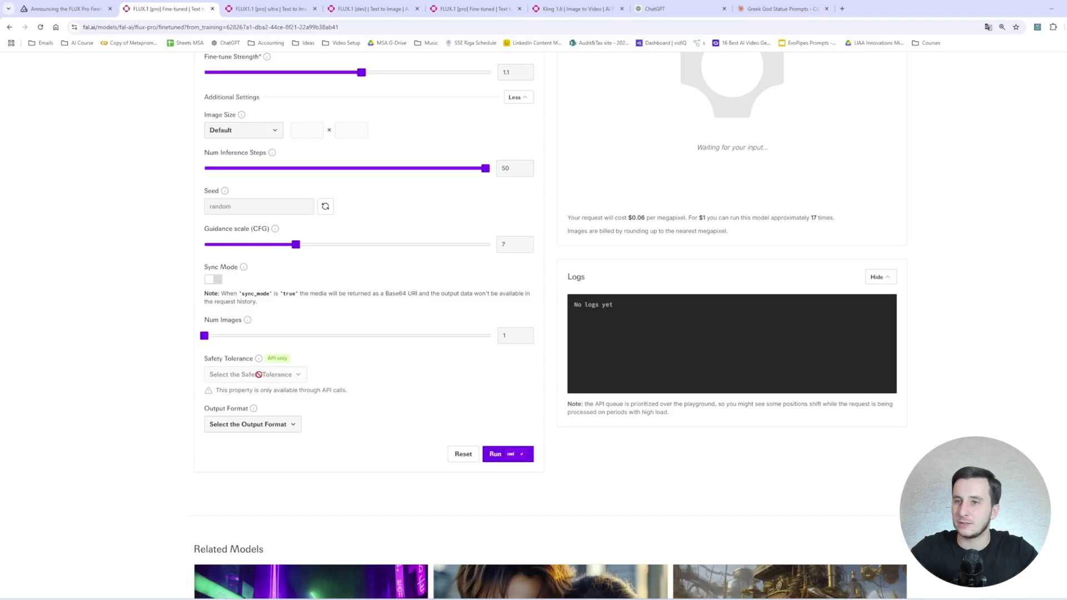
{"action": "left_click", "coordinate": [510, 454]}
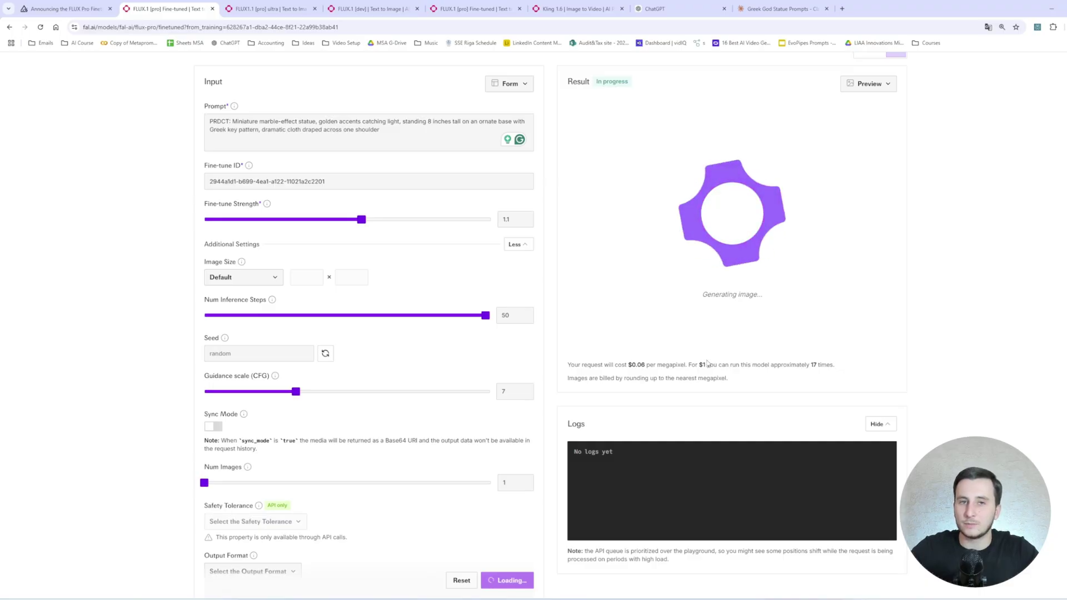
View the finished marble-effect statue with golden accents on a Greek key base, generated in 12.37 s.
{"action": "scroll", "coordinate": [706, 333], "scroll_direction": "up", "scroll_amount": 3}
{"action": "scroll", "coordinate": [698, 231], "scroll_direction": "down", "scroll_amount": 3}
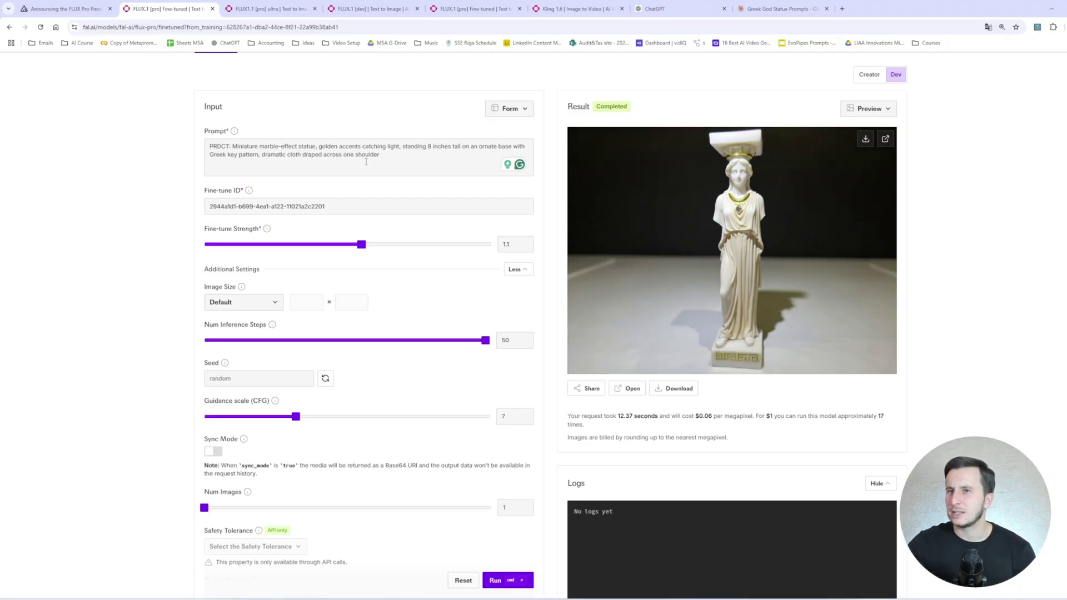
Paste the statue image into the Greek God chat and request 10 prompts in different environments and angles.
{"action": "left_click", "coordinate": [780, 8]}
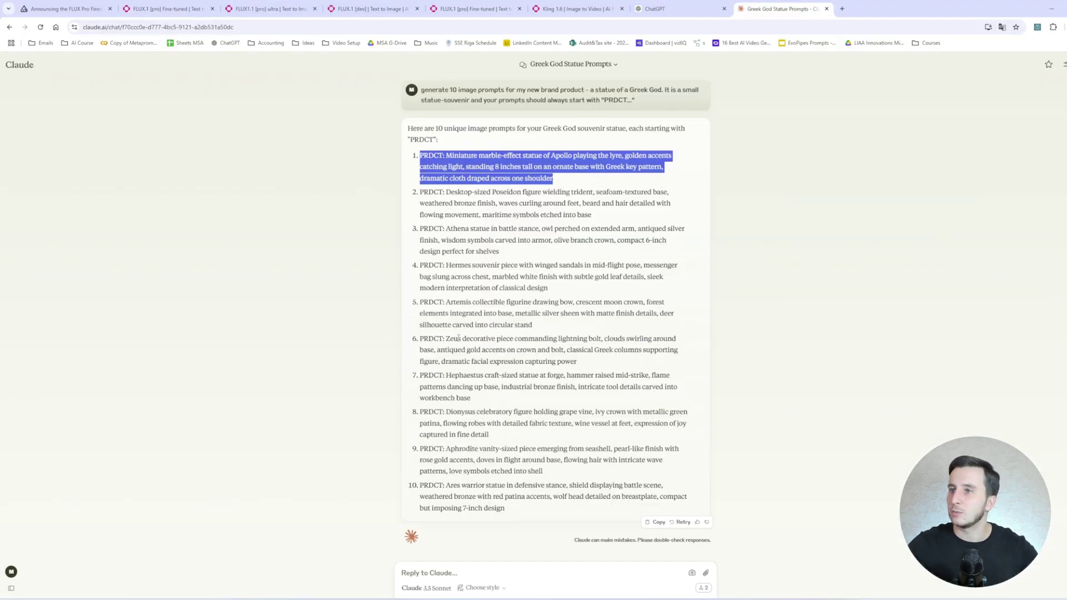
{"action": "left_click", "coordinate": [516, 577]}
{"action": "key", "text": "ctrl+v"}
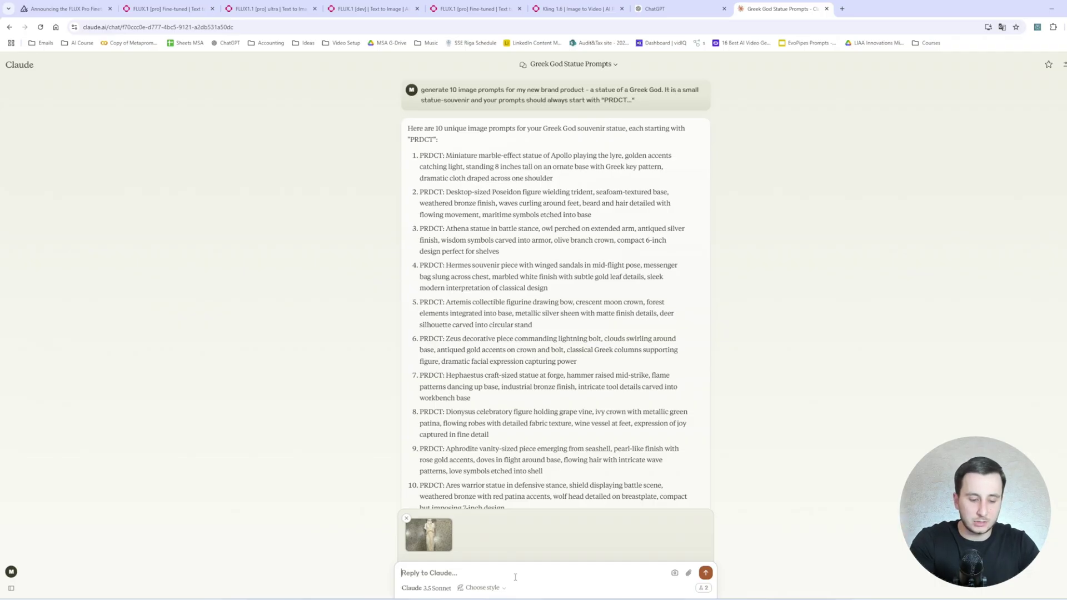
{"action": "type", "text": "gene"}
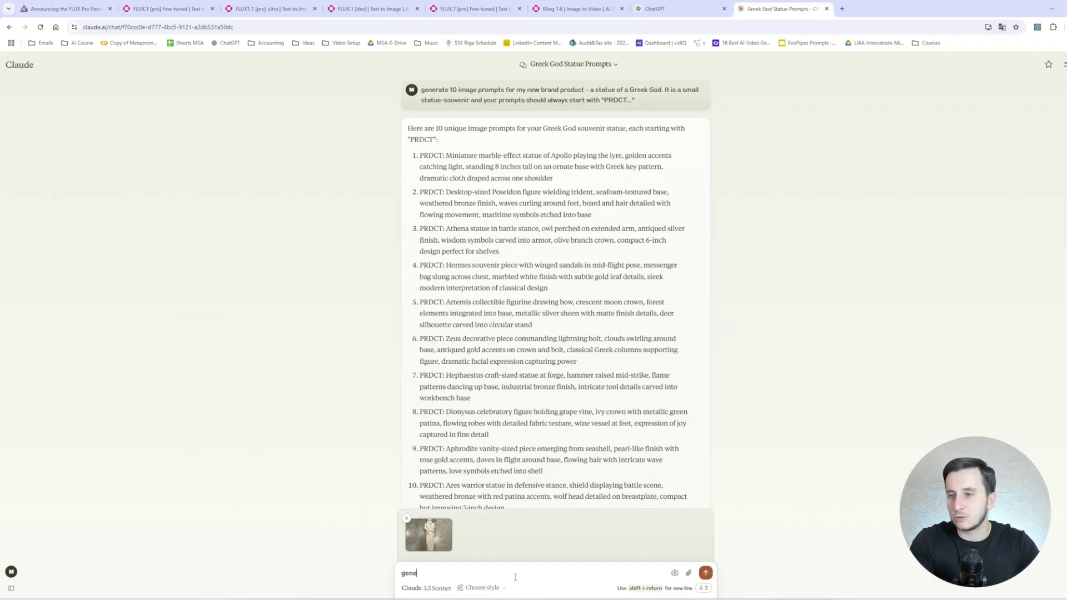
{"action": "type", "text": "rate 10 prompts of this "}
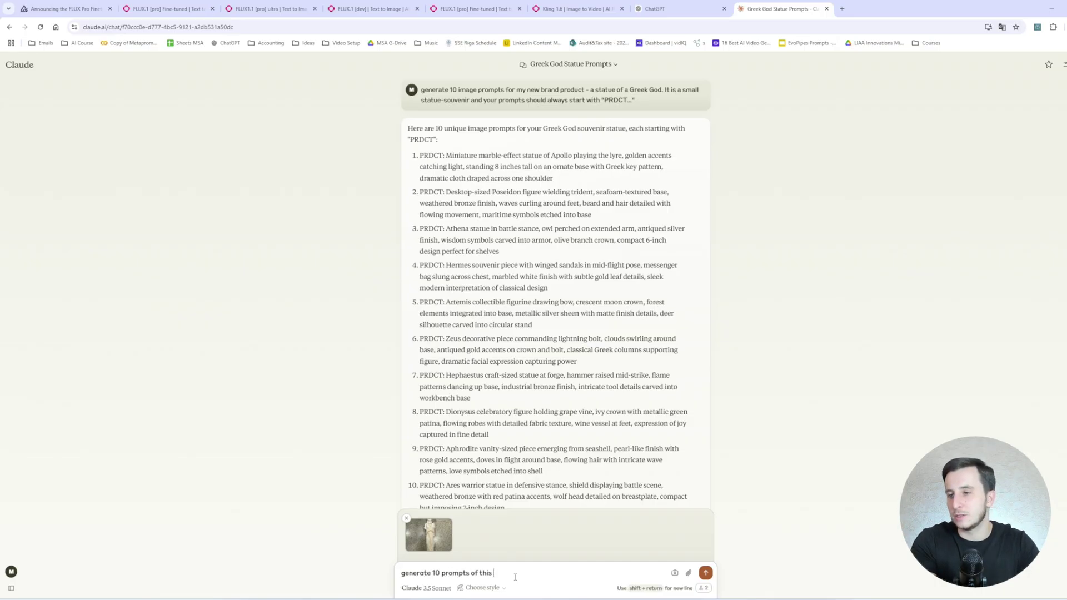
{"action": "type", "text": "image in different environemnt with different angles."}
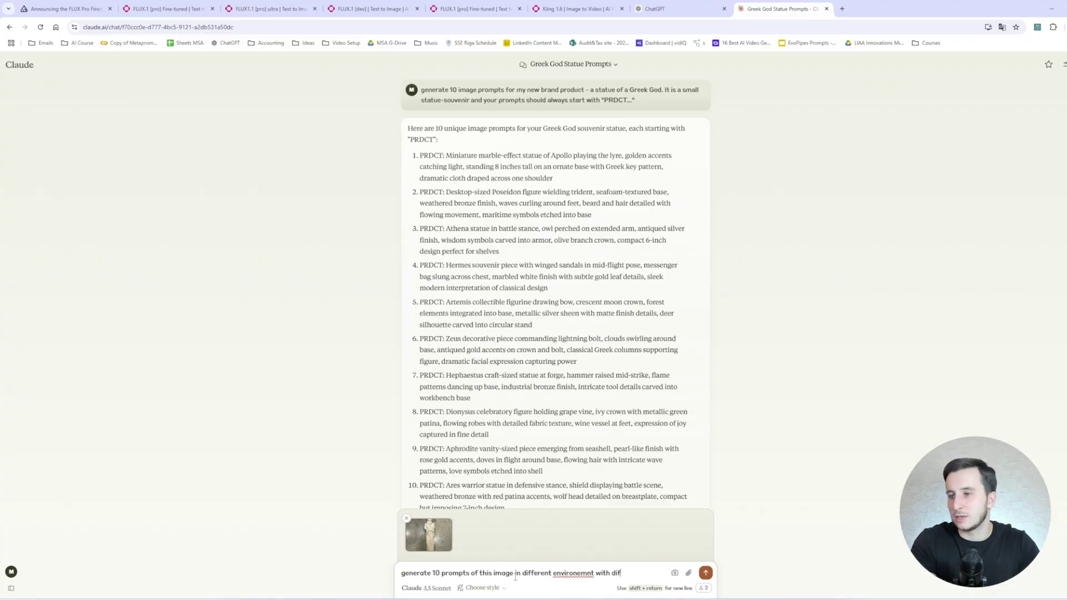
{"action": "key", "text": "Return"}
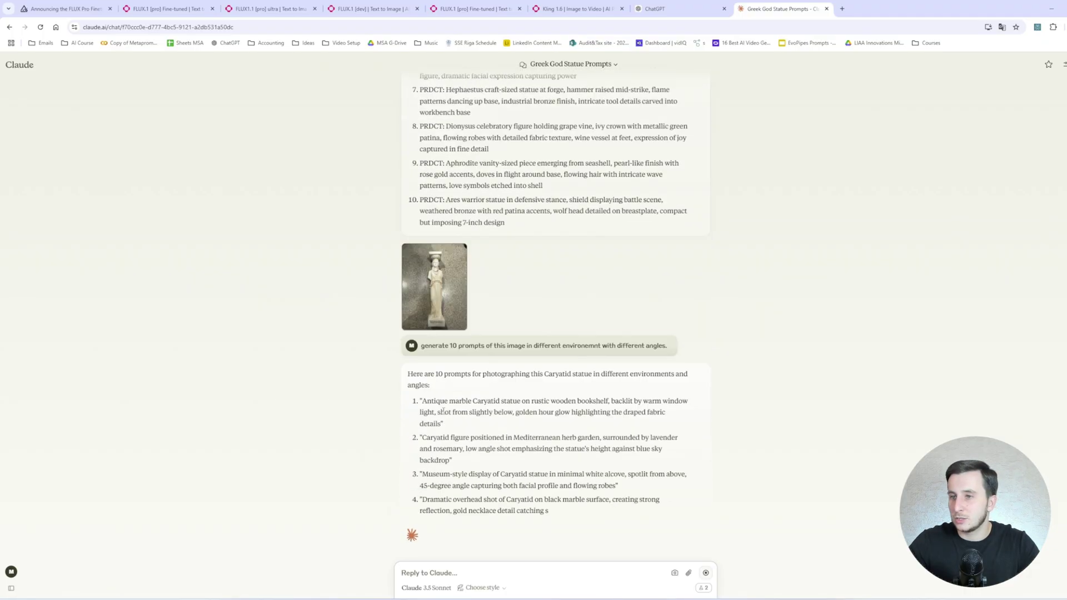
{"action": "left_click_drag", "start_coordinate": [421, 417], "coordinate": [441, 440]}
{"action": "key", "text": "ctrl+c"}
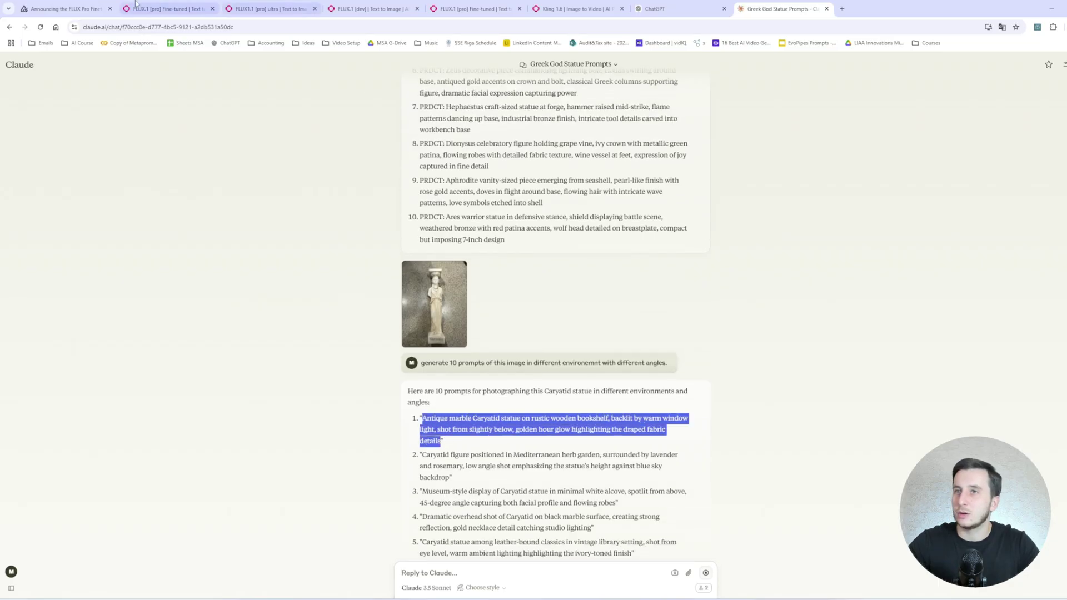
Paste the Caryatid prompt into the fine-tuned FLUX playground, prefix it with 'PRDCT ,', and generate.
{"action": "left_click", "coordinate": [167, 8]}
{"action": "left_click", "coordinate": [332, 161]}
{"action": "key", "text": "ctrl+a"}
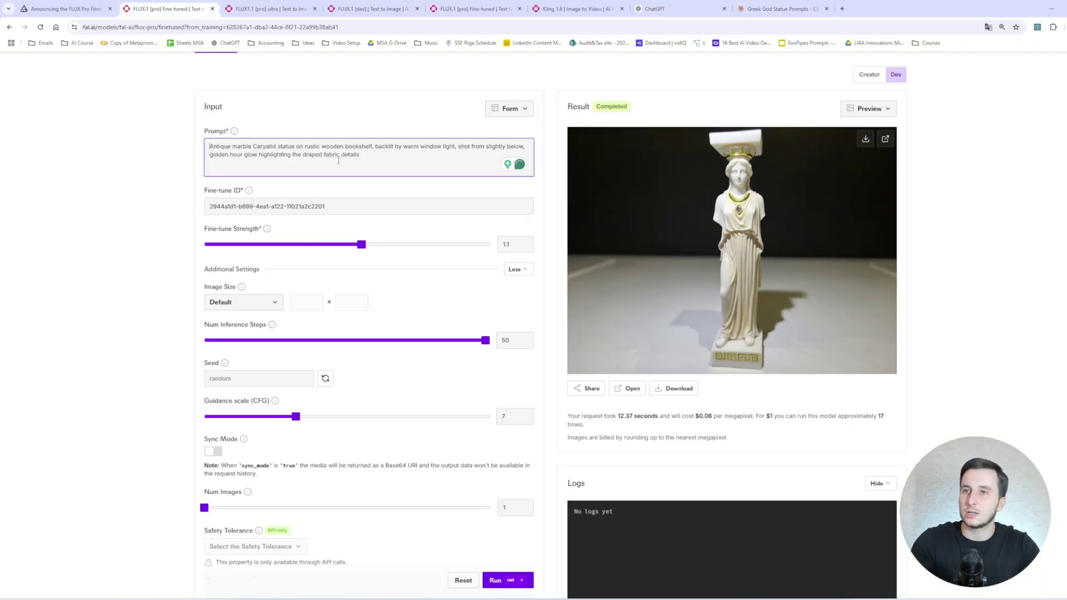
{"action": "key", "text": "ctrl+v"}
{"action": "key", "text": "Home"}
{"action": "type", "text": "PRDCT ,"}
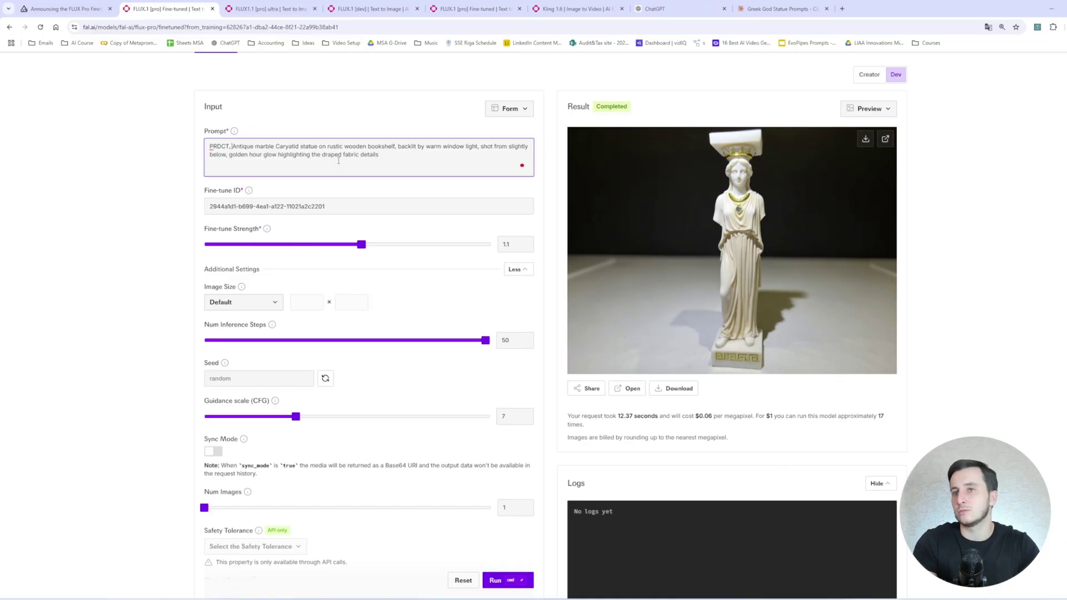
{"action": "key", "text": "ctrl+Return"}
Check the 12.13-second generation time and view the library statue image full-size.
{"action": "scroll", "coordinate": [507, 284], "scroll_direction": "up", "scroll_amount": 1}
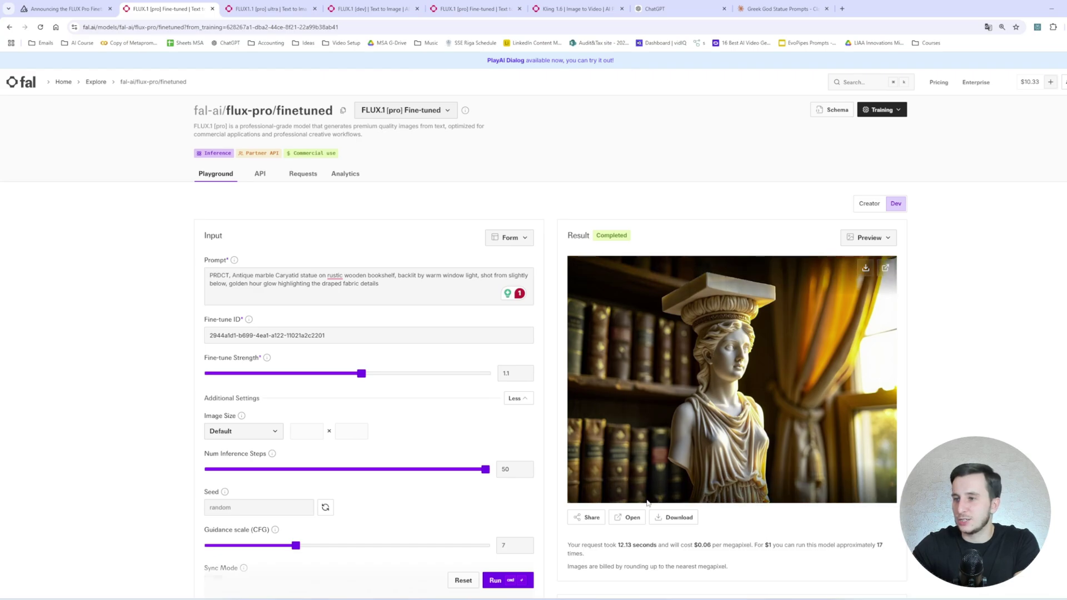
{"action": "left_click_drag", "start_coordinate": [623, 545], "coordinate": [641, 548]}
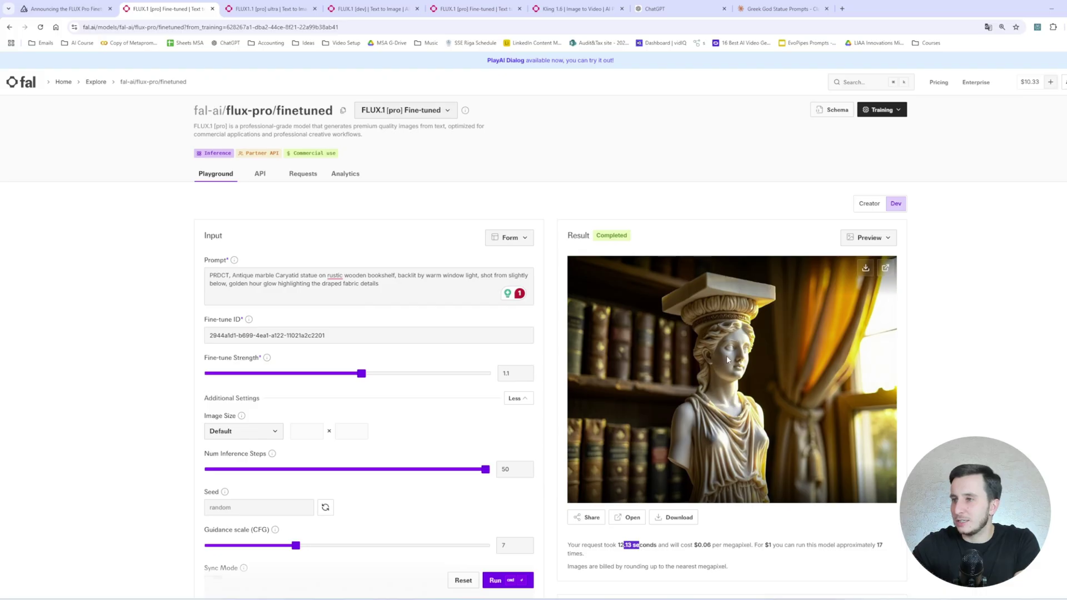
{"action": "left_click", "coordinate": [885, 268]}
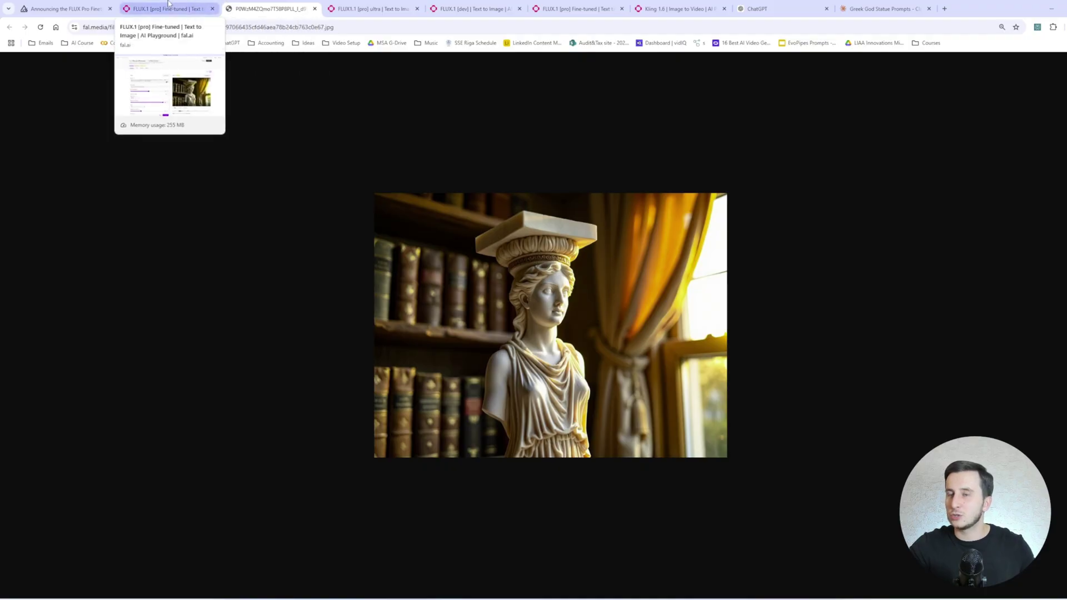
{"action": "left_click", "coordinate": [168, 6]}
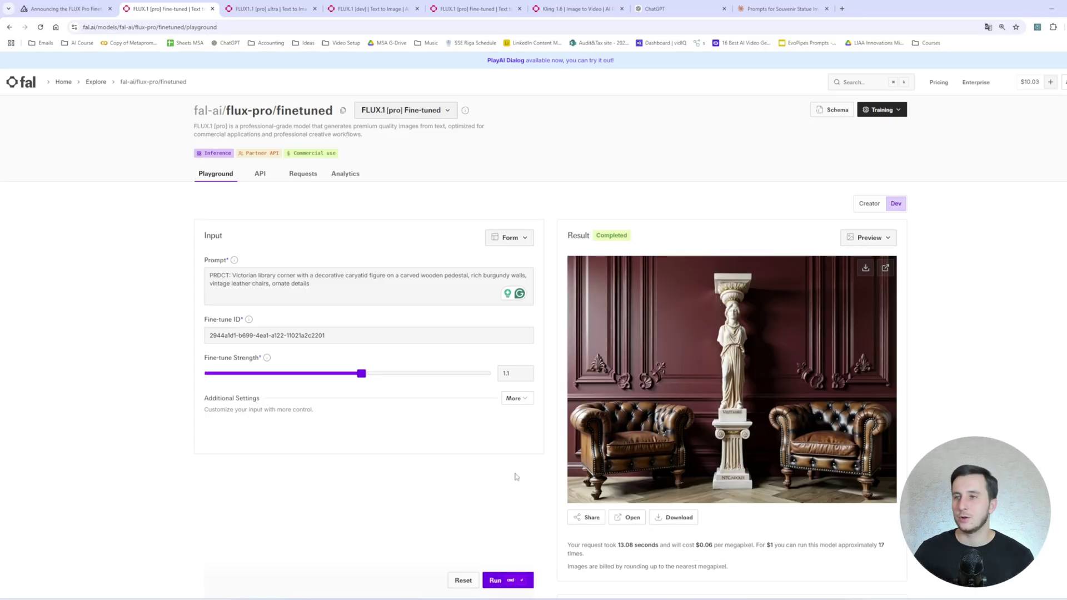
View the Victorian library statue image full-size in its own tab, then return to the fine-tuned playground.
{"action": "left_click", "coordinate": [885, 267]}
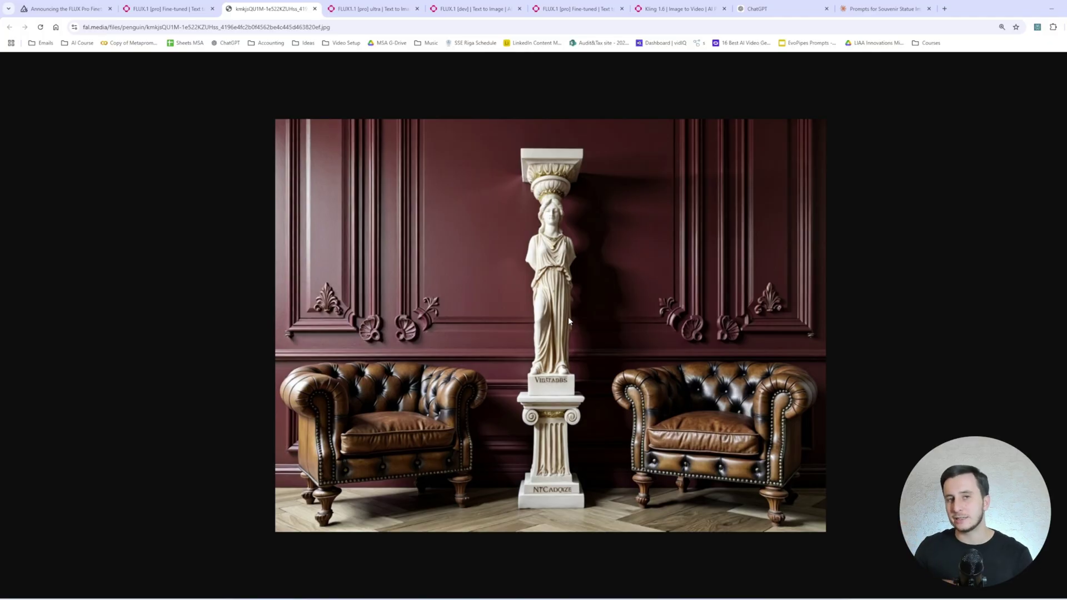
{"action": "left_click", "coordinate": [166, 9]}
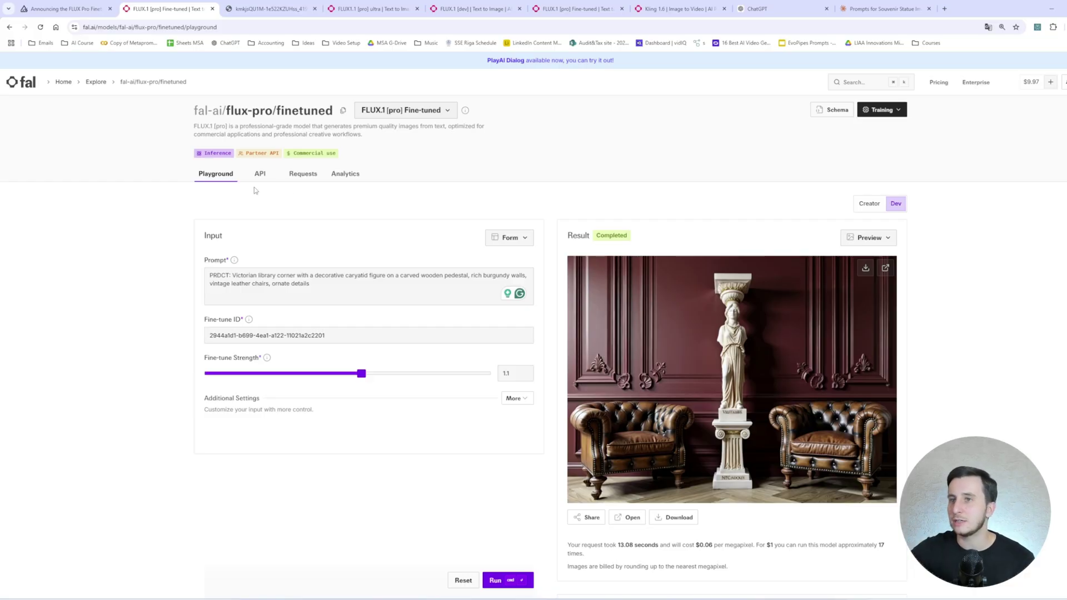
Reopen an earlier request from the Requests history and view its study-room statue image full-size.
{"action": "left_click", "coordinate": [304, 177]}
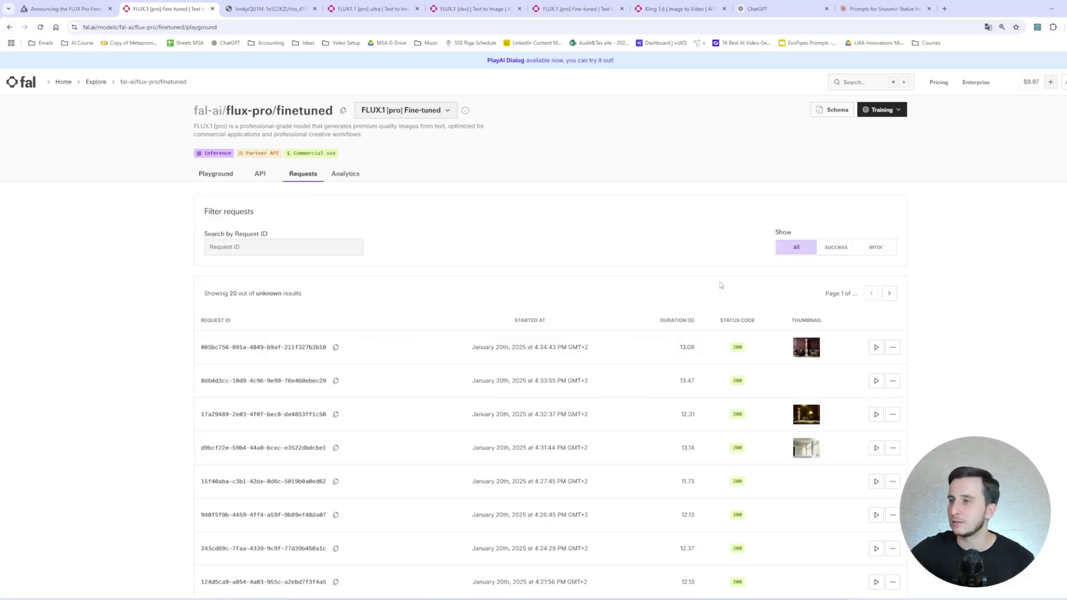
{"action": "scroll", "coordinate": [807, 298], "scroll_direction": "down", "scroll_amount": 5}
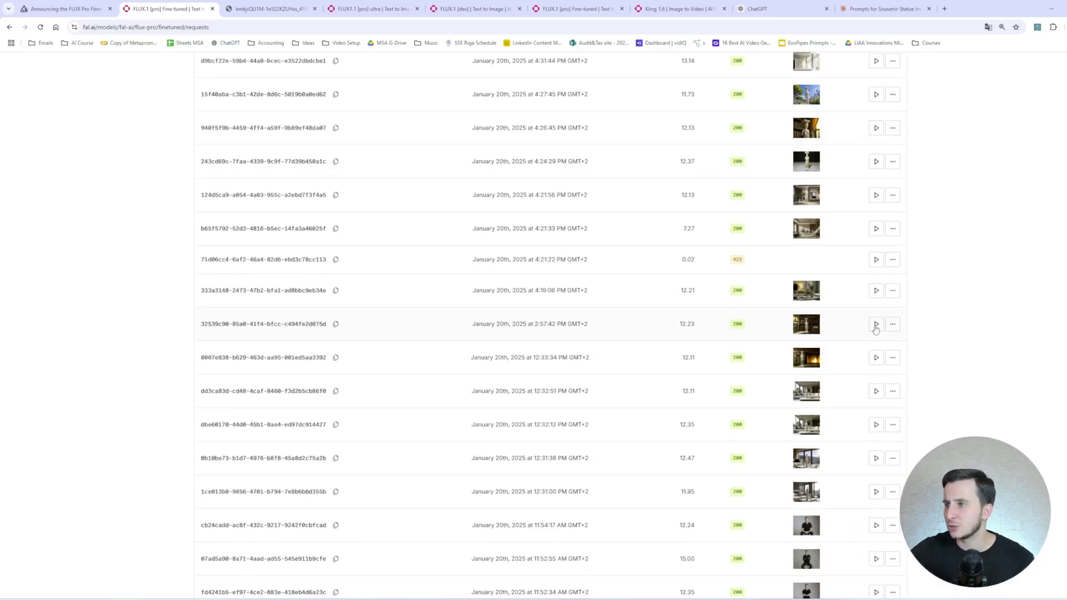
{"action": "left_click", "coordinate": [876, 324]}
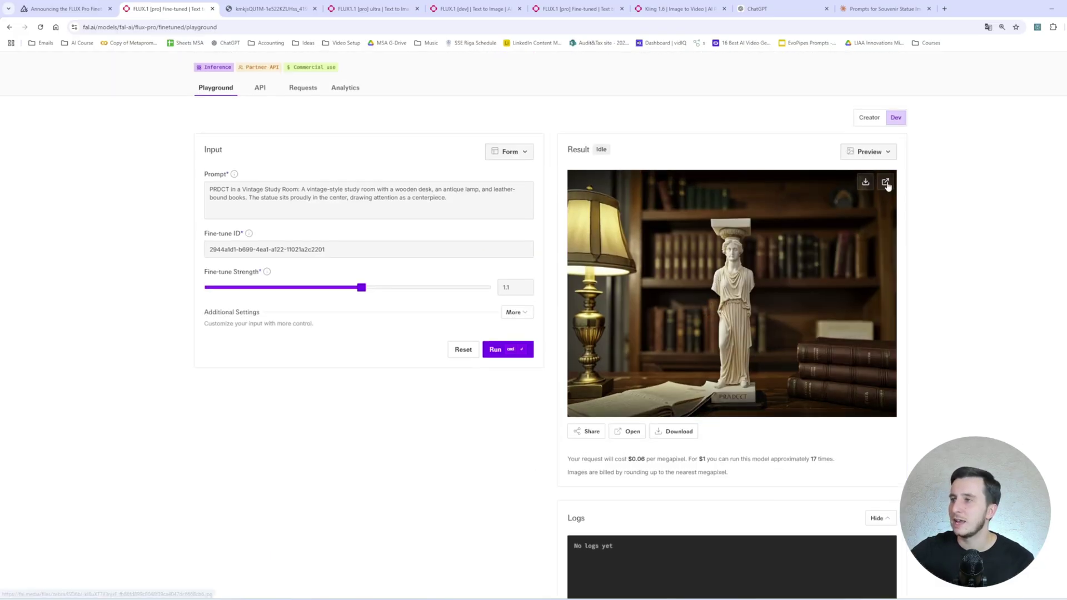
{"action": "left_click", "coordinate": [885, 182]}
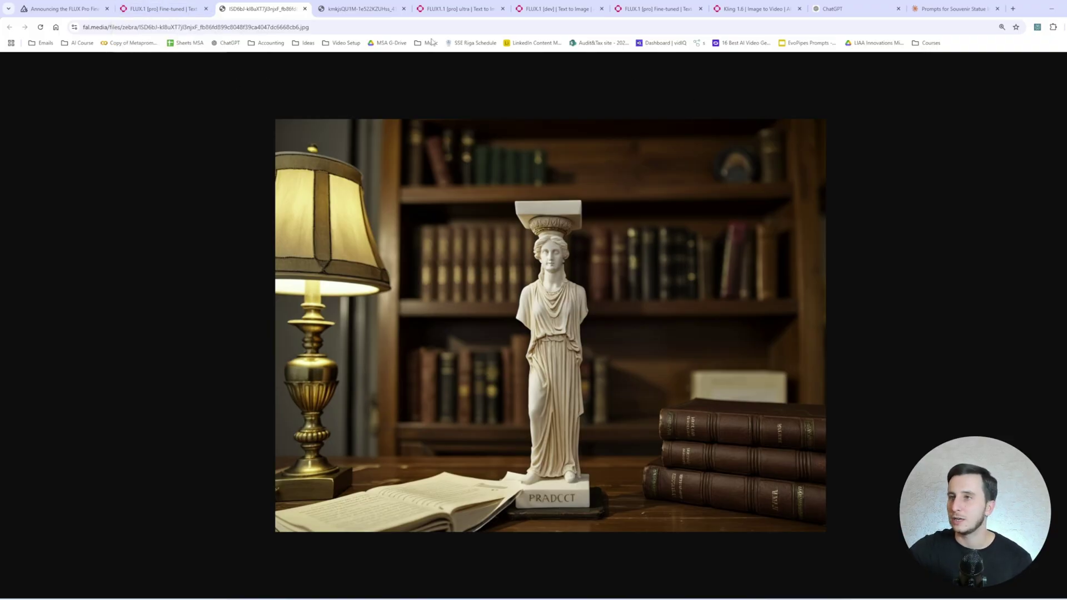
{"action": "left_click", "coordinate": [175, 4]}
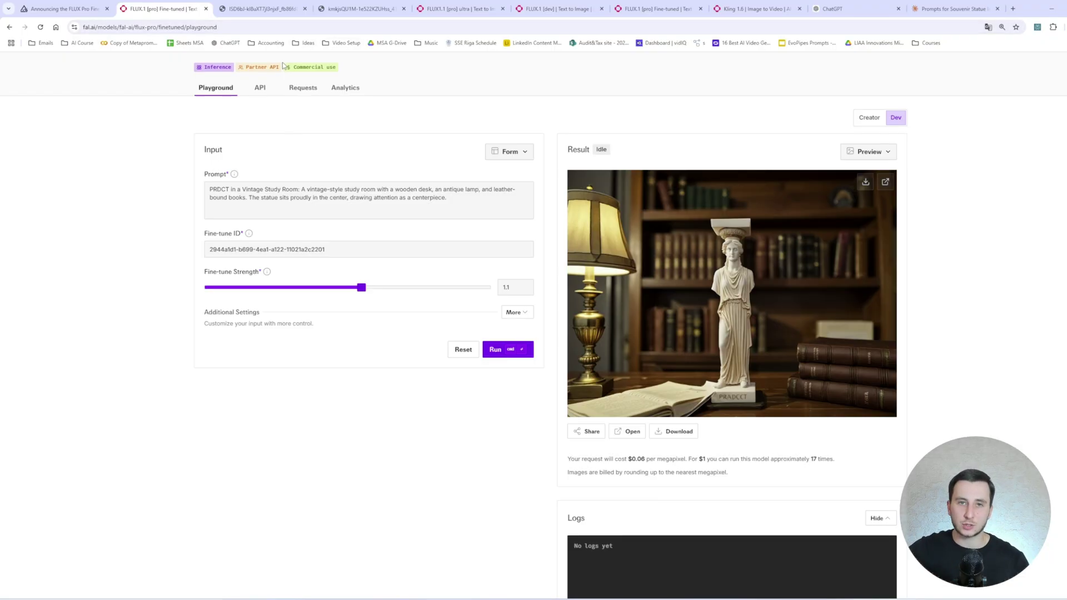
{"action": "scroll", "coordinate": [284, 120], "scroll_direction": "up", "scroll_amount": 2}
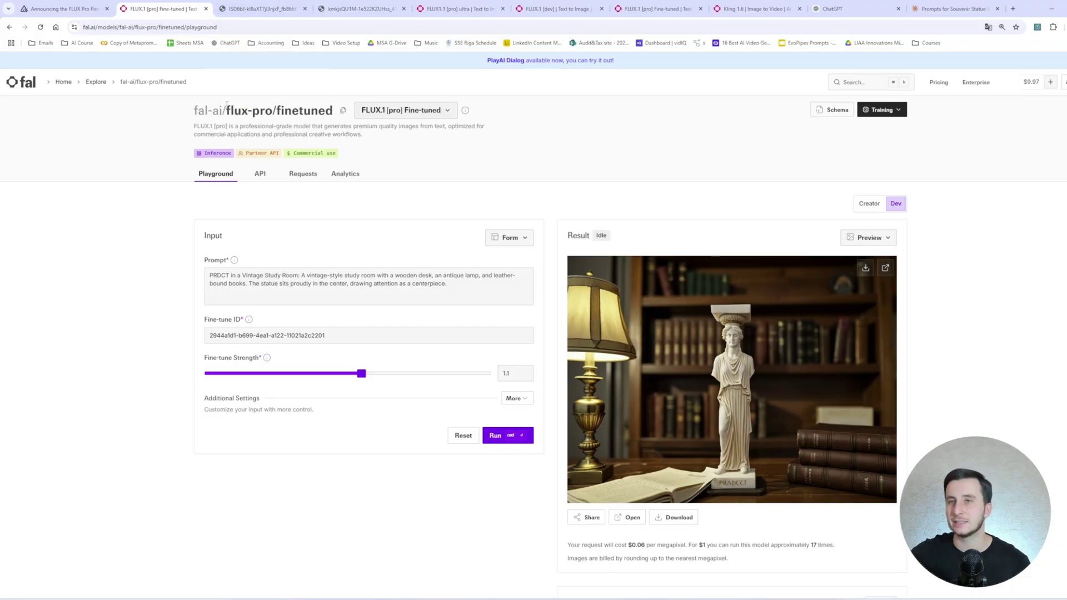
Filter the model gallery to Training and open flux-lora-fast-training.
{"action": "scroll", "coordinate": [259, 225], "scroll_direction": "down", "scroll_amount": 2}
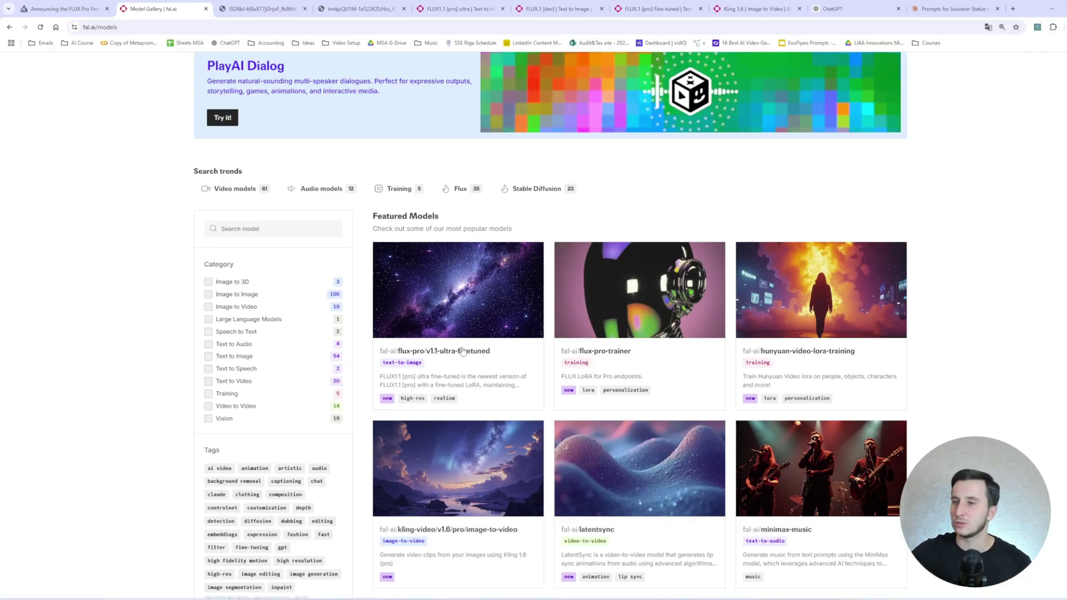
{"action": "scroll", "coordinate": [257, 227], "scroll_direction": "down", "scroll_amount": 3}
{"action": "left_click", "coordinate": [208, 244]}
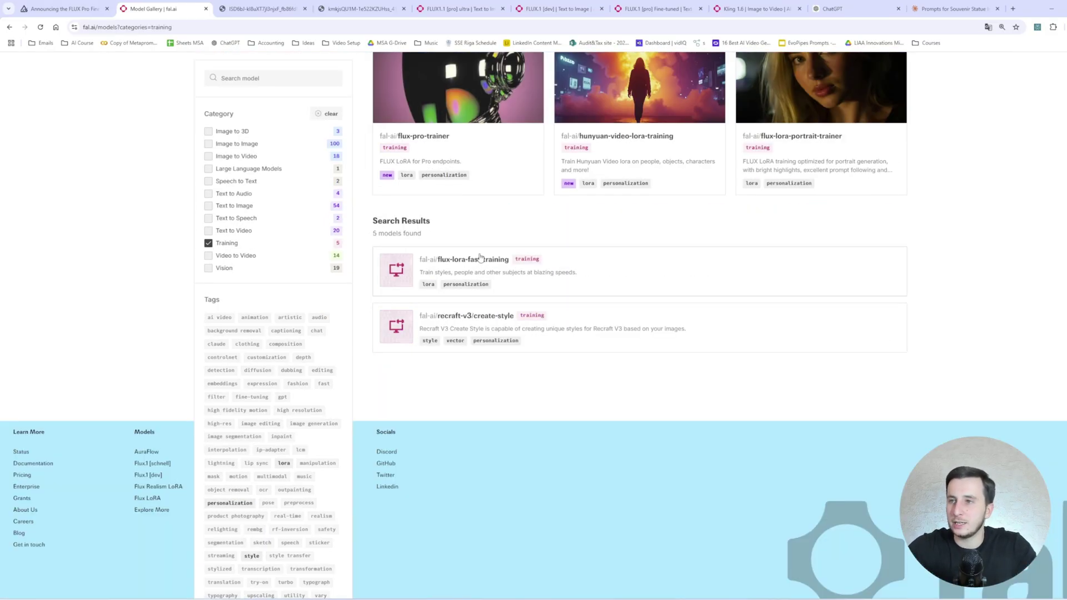
{"action": "scroll", "coordinate": [536, 327], "scroll_direction": "down", "scroll_amount": 3}
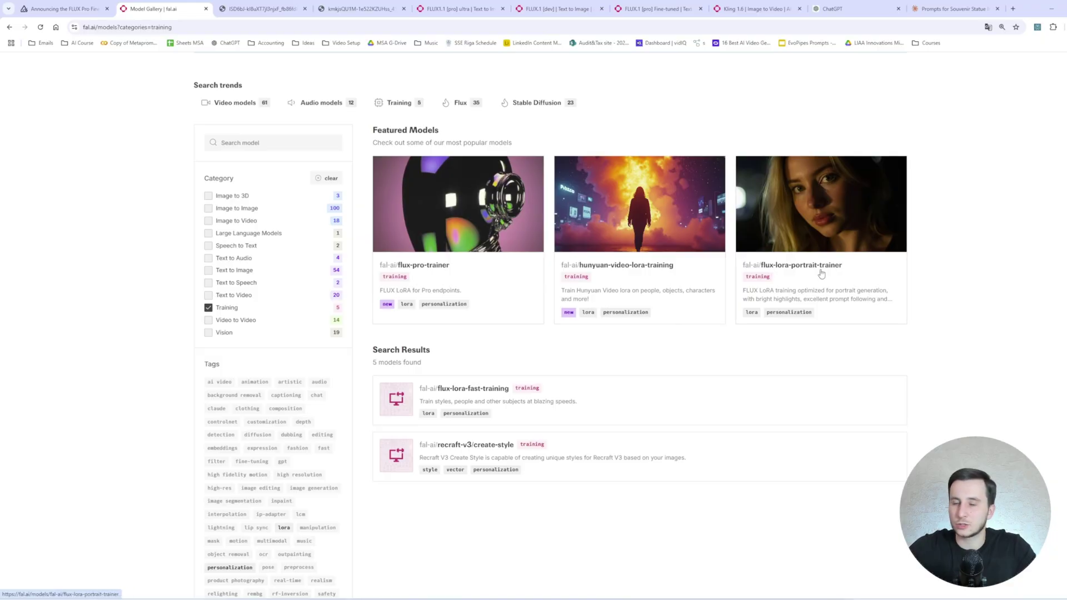
{"action": "left_click", "coordinate": [482, 395]}
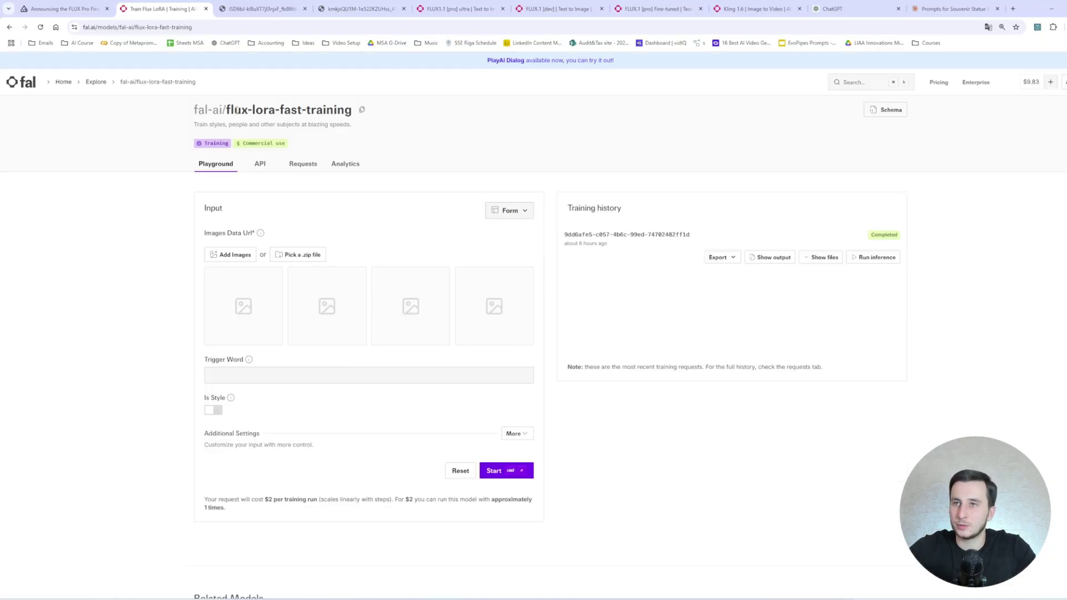
Point out the training images input, then run inference on the completed LoRA training.
{"action": "left_click_drag", "start_coordinate": [190, 235], "coordinate": [299, 235]}
{"action": "left_click", "coordinate": [298, 236]}
{"action": "left_click_drag", "start_coordinate": [200, 236], "coordinate": [257, 236]}
{"action": "left_click", "coordinate": [257, 236]}
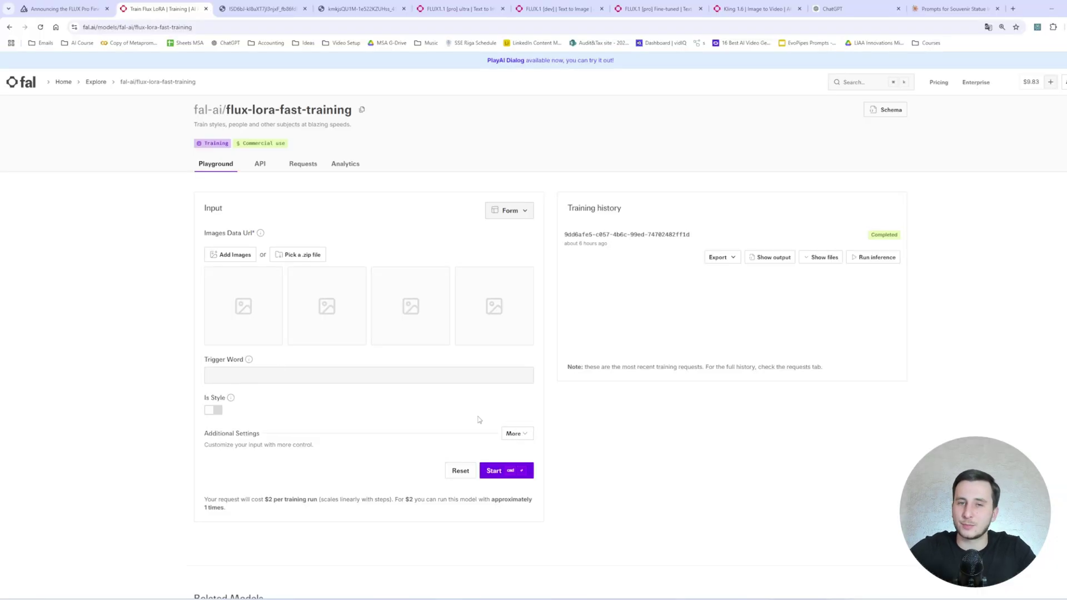
{"action": "left_click", "coordinate": [876, 257]}
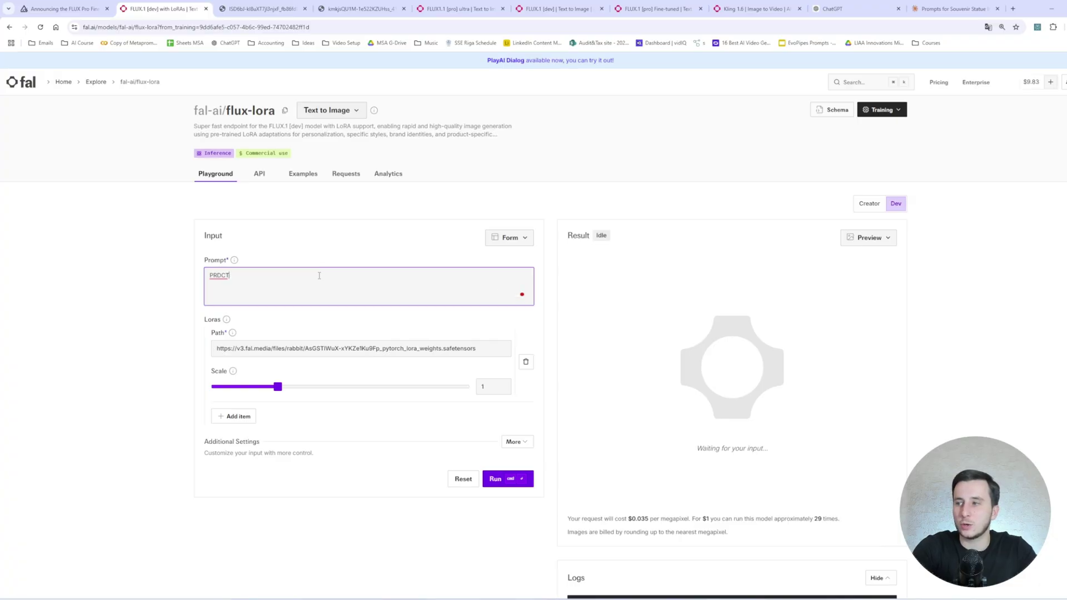
Extend the prompt with 'a small statute in nice modern interior design on a coffee table, soft lights' and set LoRA Scale 1.1, 50 inference steps.
{"action": "type", "text": ", a smal"}
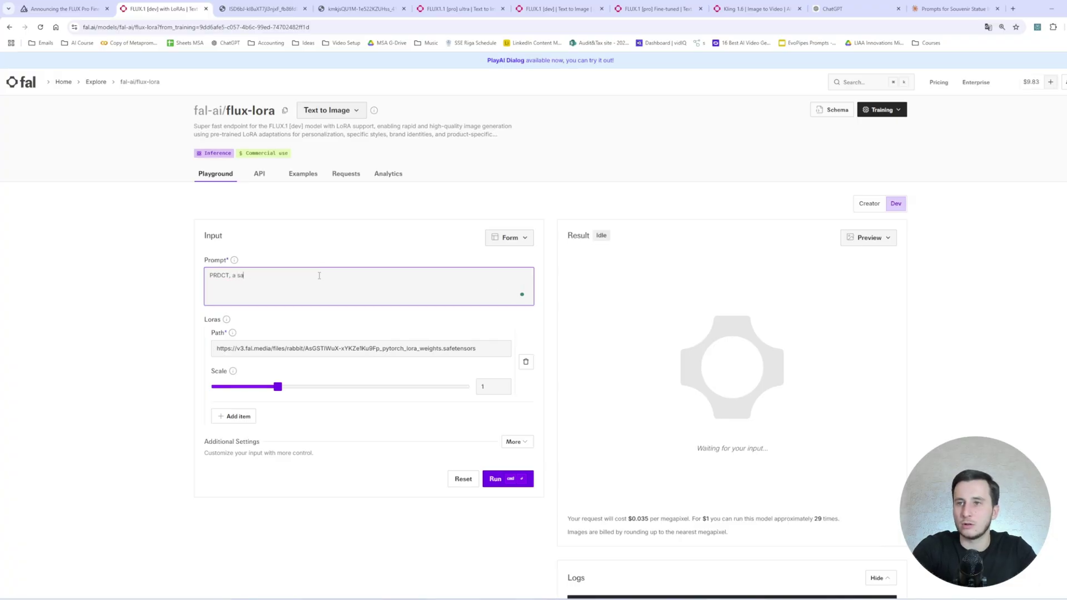
{"action": "type", "text": "l statute"}
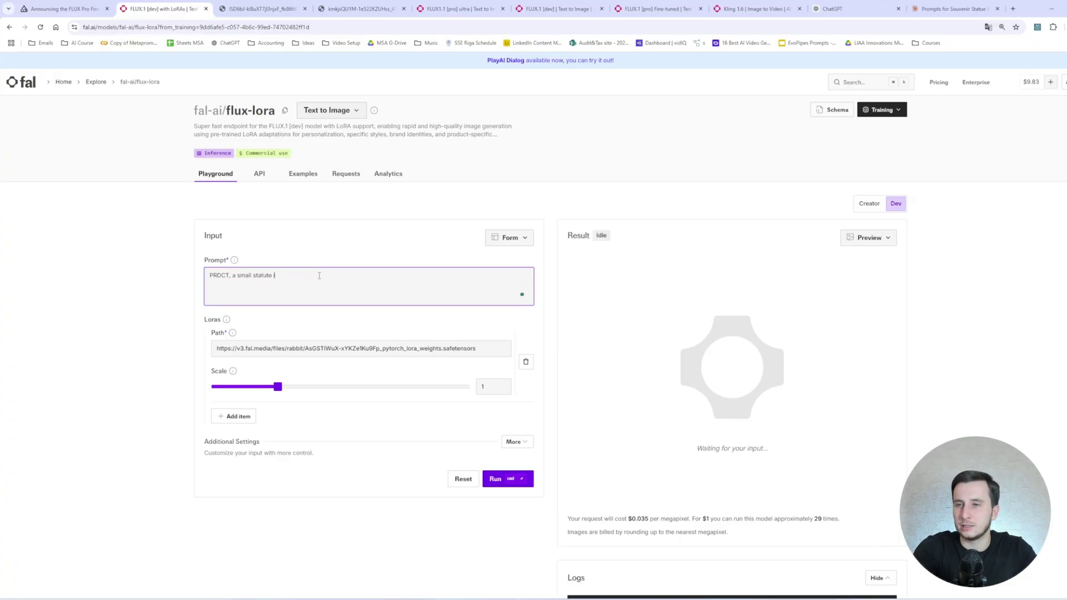
{"action": "type", "text": " in nice modern"}
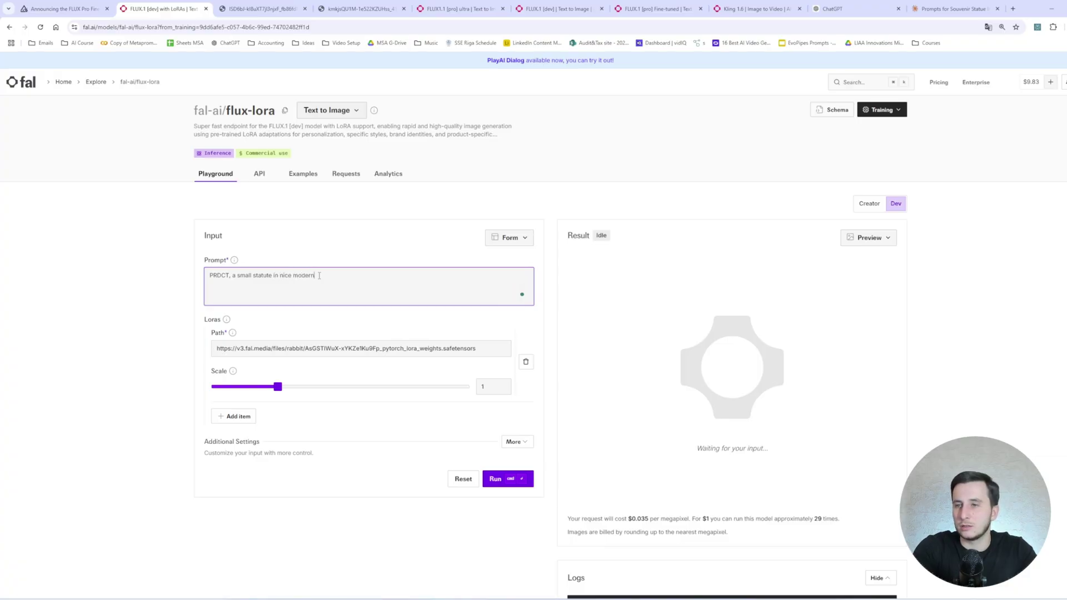
{"action": "type", "text": " interior desi"}
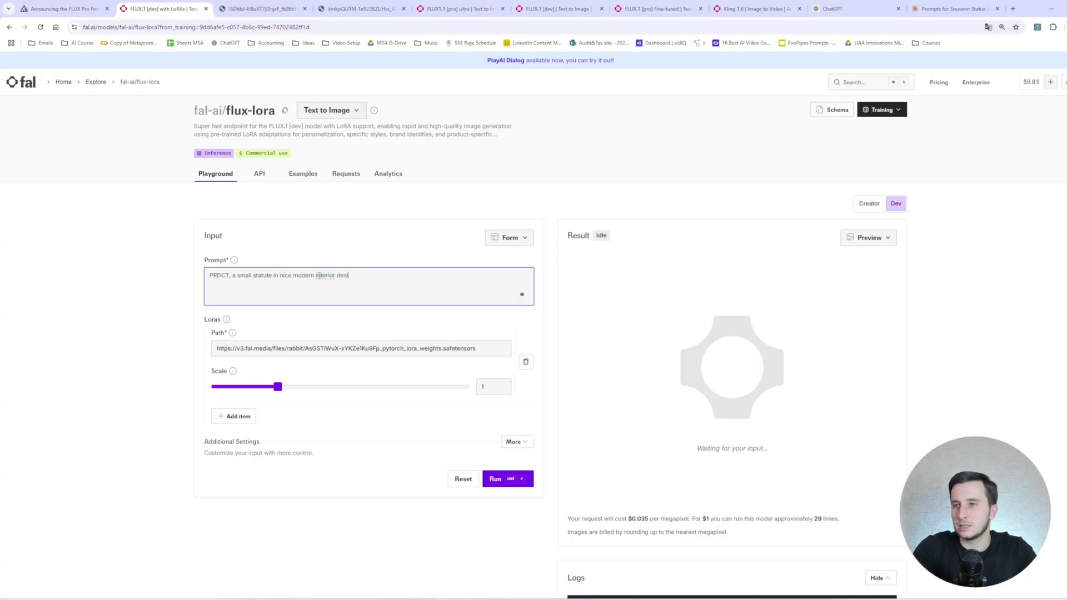
{"action": "type", "text": "gn on a coffee tabl"}
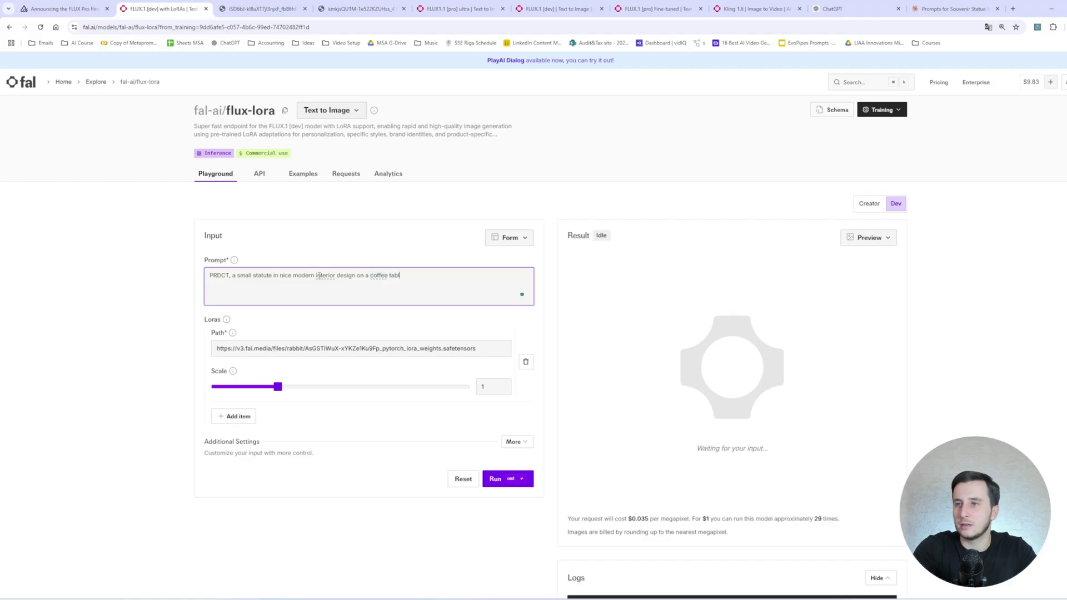
{"action": "type", "text": "e, soft lights,"}
{"action": "key", "text": "BackSpace"}
{"action": "left_click_drag", "start_coordinate": [278, 386], "coordinate": [284, 387]}
{"action": "left_click", "coordinate": [513, 442]}
{"action": "scroll", "coordinate": [391, 419], "scroll_direction": "down", "scroll_amount": 1}
{"action": "scroll", "coordinate": [391, 419], "scroll_direction": "down", "scroll_amount": 2}
{"action": "left_click_drag", "start_coordinate": [360, 341], "coordinate": [485, 341]}
{"action": "scroll", "coordinate": [489, 389], "scroll_direction": "down", "scroll_amount": 4}
Generate the coffee-table statue image, view it full-size, select the statue LoRA file URL, and return to the model gallery.
{"action": "key", "text": "ctrl+Return"}
{"action": "scroll", "coordinate": [453, 361], "scroll_direction": "up", "scroll_amount": 7}
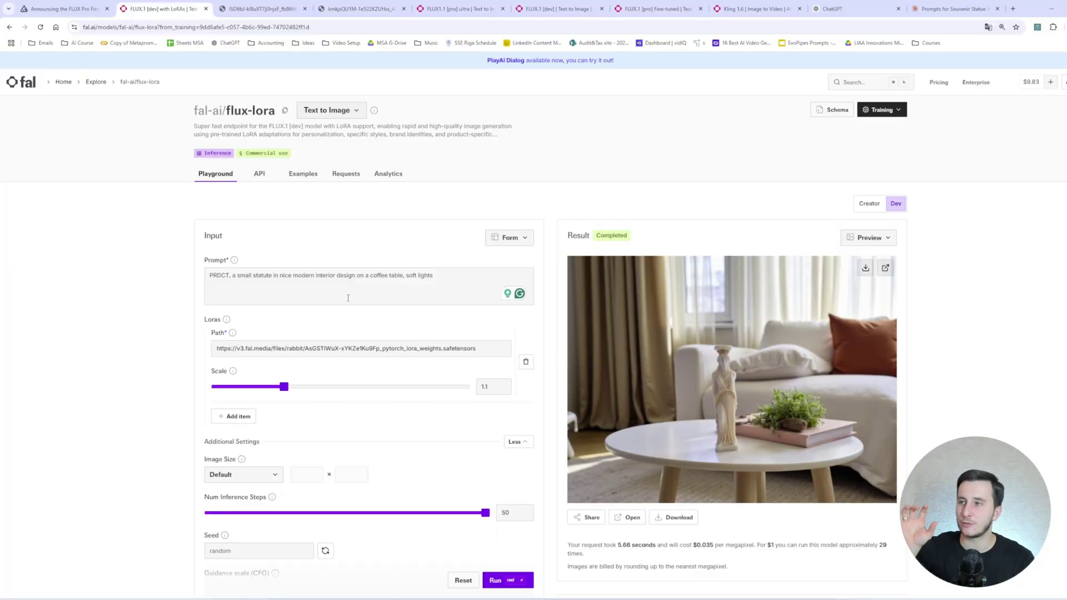
{"action": "left_click", "coordinate": [885, 268]}
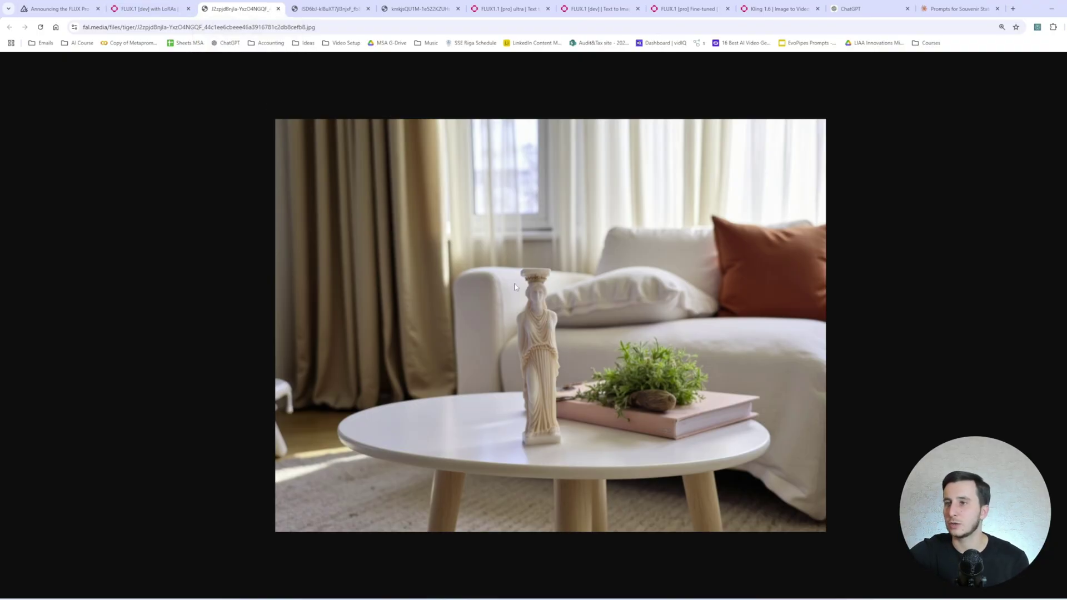
{"action": "left_click", "coordinate": [148, 9]}
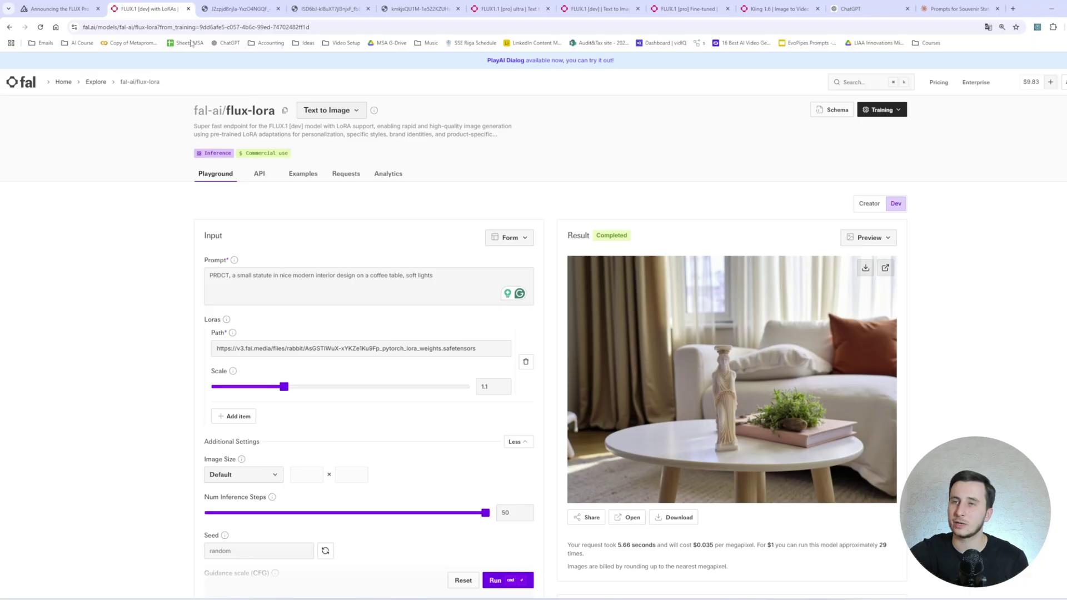
{"action": "triple_click", "coordinate": [343, 348]}
{"action": "left_click", "coordinate": [95, 82]}
{"action": "scroll", "coordinate": [262, 240], "scroll_direction": "down", "scroll_amount": 8}
Open flux-lora-portrait-trainer from the Training filter and run inference on the second training.
{"action": "left_click", "coordinate": [263, 240]}
{"action": "scroll", "coordinate": [501, 250], "scroll_direction": "up", "scroll_amount": 5}
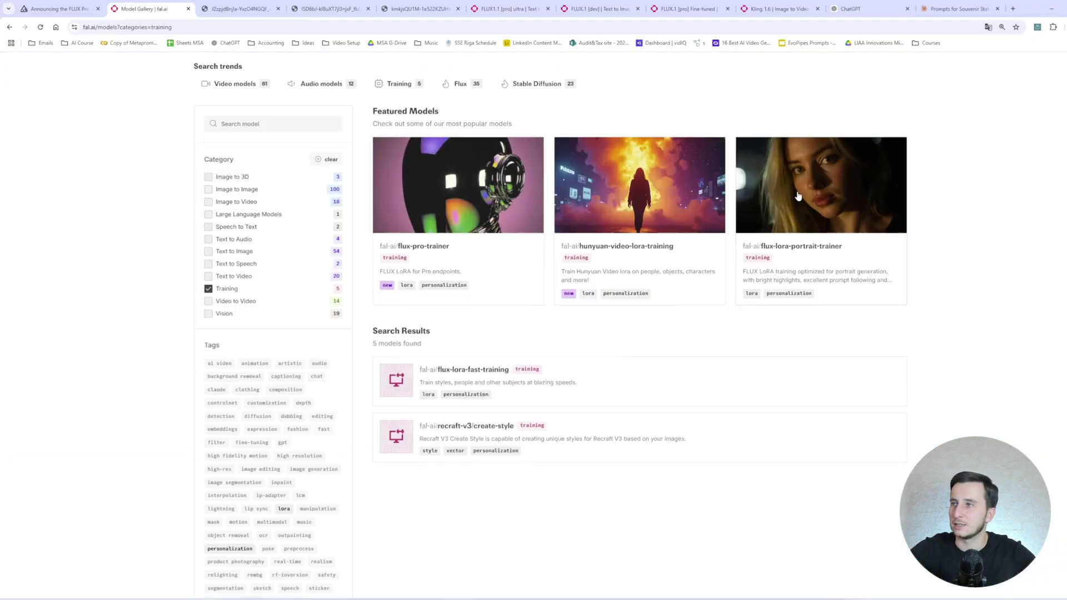
{"action": "left_click", "coordinate": [815, 295]}
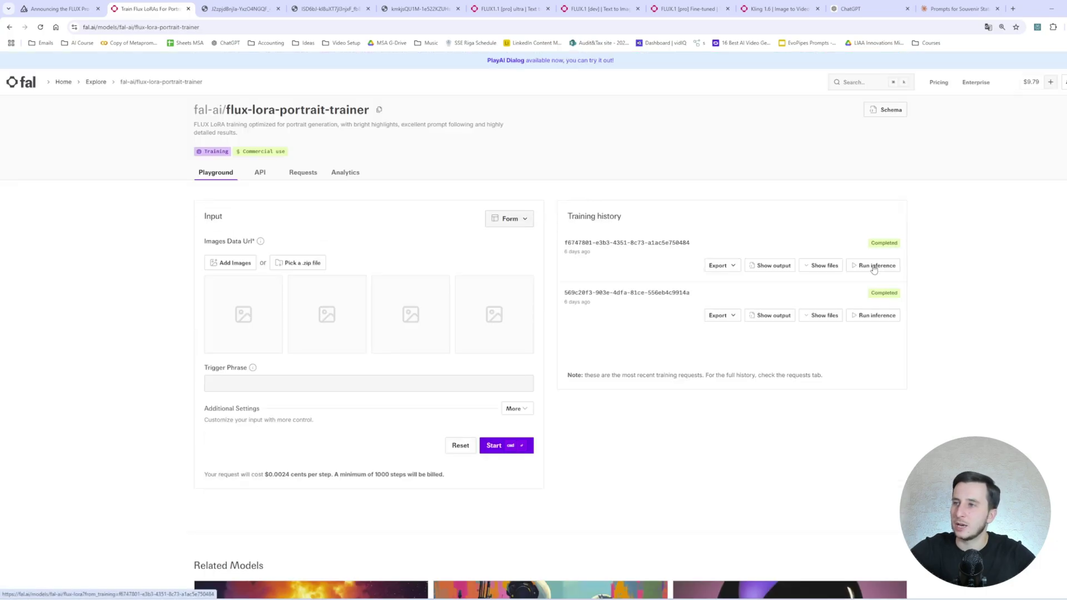
{"action": "left_click", "coordinate": [893, 311]}
{"action": "left_click", "coordinate": [267, 284]}
{"action": "key", "text": "ctrl+a"}
Add a second LoRA entry holding the pasted statue LoRA file URL.
{"action": "left_click", "coordinate": [236, 416]}
{"action": "left_click", "coordinate": [291, 425]}
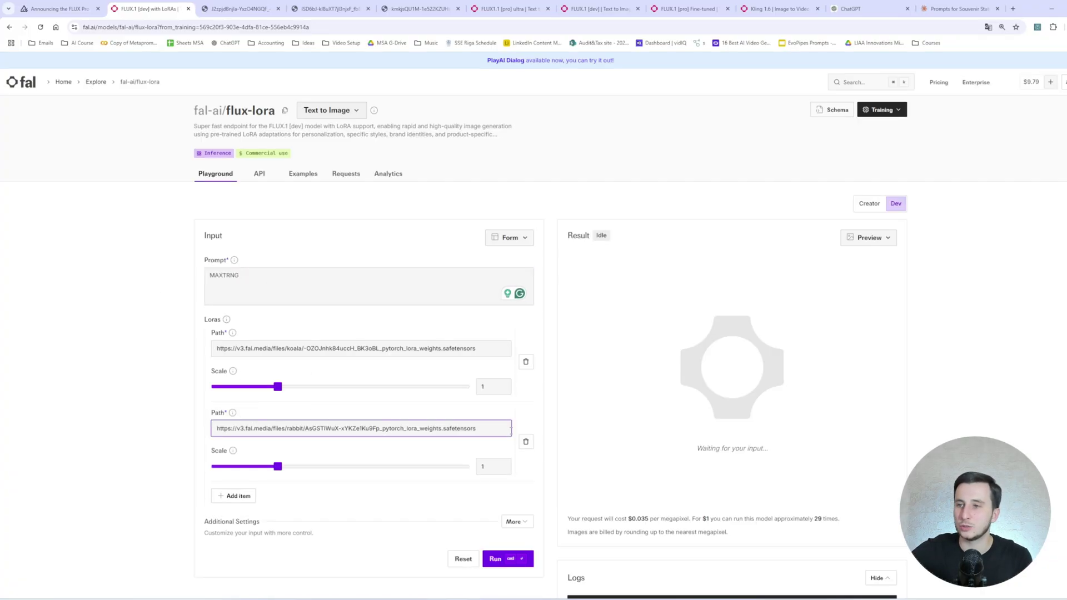
{"action": "left_click_drag", "start_coordinate": [476, 428], "coordinate": [167, 416]}
{"action": "key", "text": "ctrl+c"}
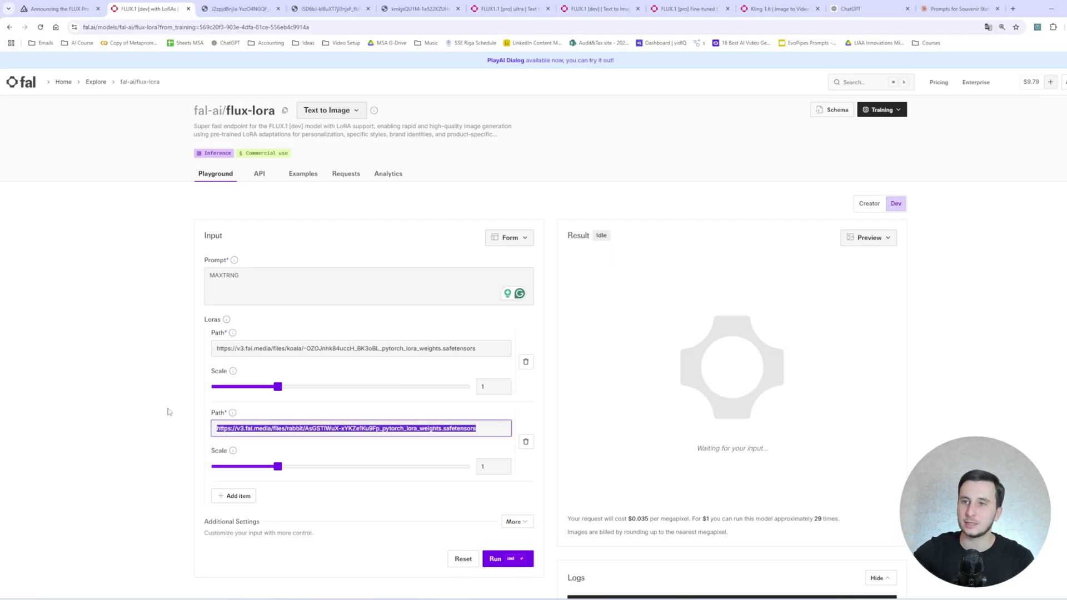
{"action": "left_click", "coordinate": [287, 274]}
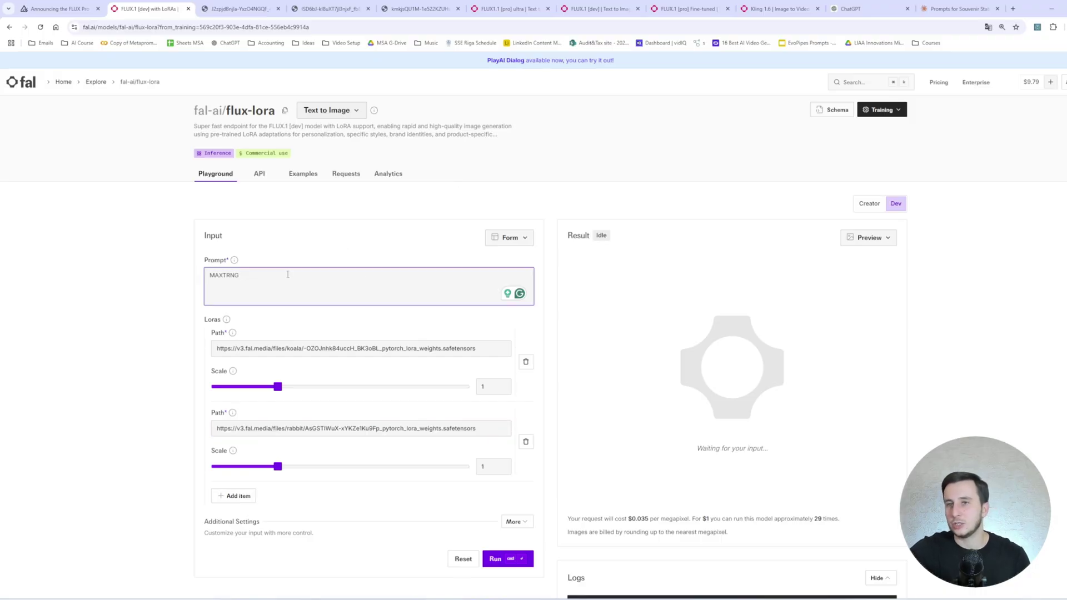
Set both the face LoRA and statue LoRA scales to 1.1.
{"action": "left_click", "coordinate": [515, 522]}
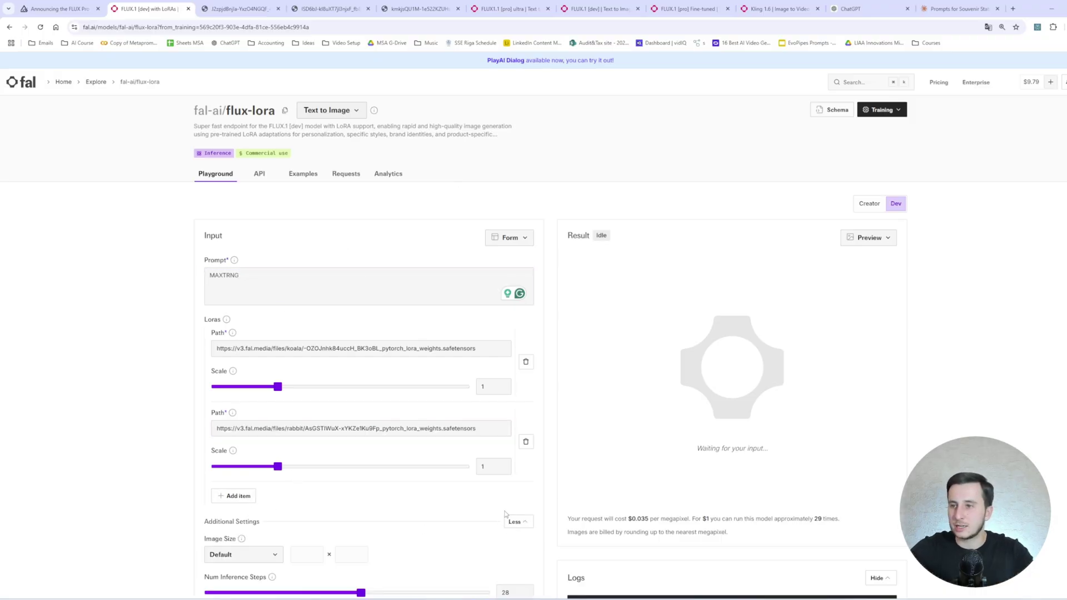
{"action": "scroll", "coordinate": [450, 427], "scroll_direction": "down", "scroll_amount": 3}
{"action": "scroll", "coordinate": [449, 427], "scroll_direction": "down", "scroll_amount": 1}
{"action": "left_click_drag", "start_coordinate": [362, 377], "coordinate": [517, 385]}
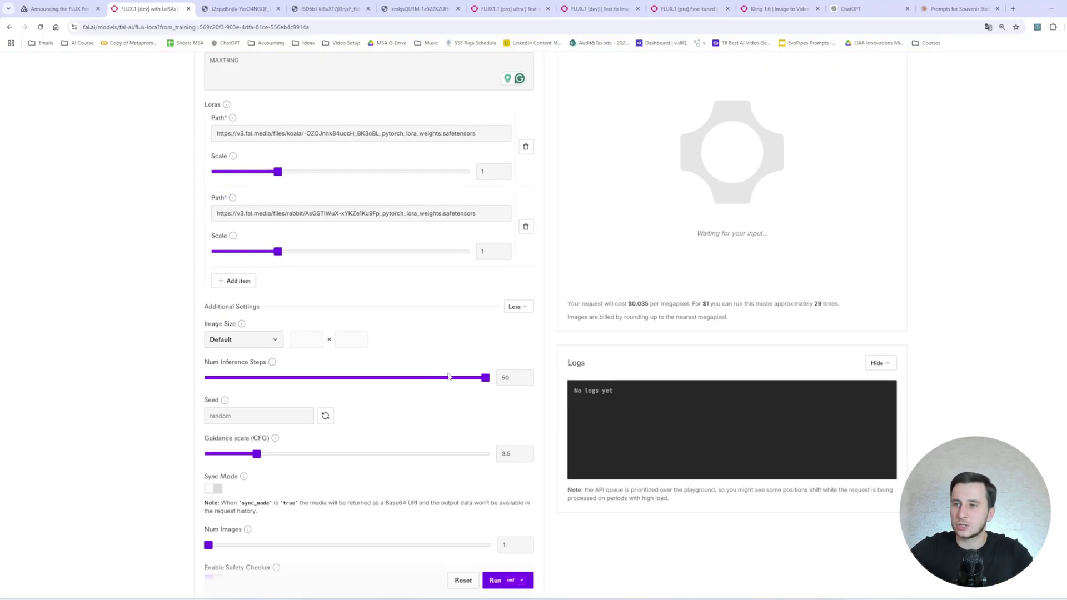
{"action": "scroll", "coordinate": [449, 376], "scroll_direction": "down", "scroll_amount": 2}
{"action": "left_click_drag", "start_coordinate": [256, 324], "coordinate": [284, 325]}
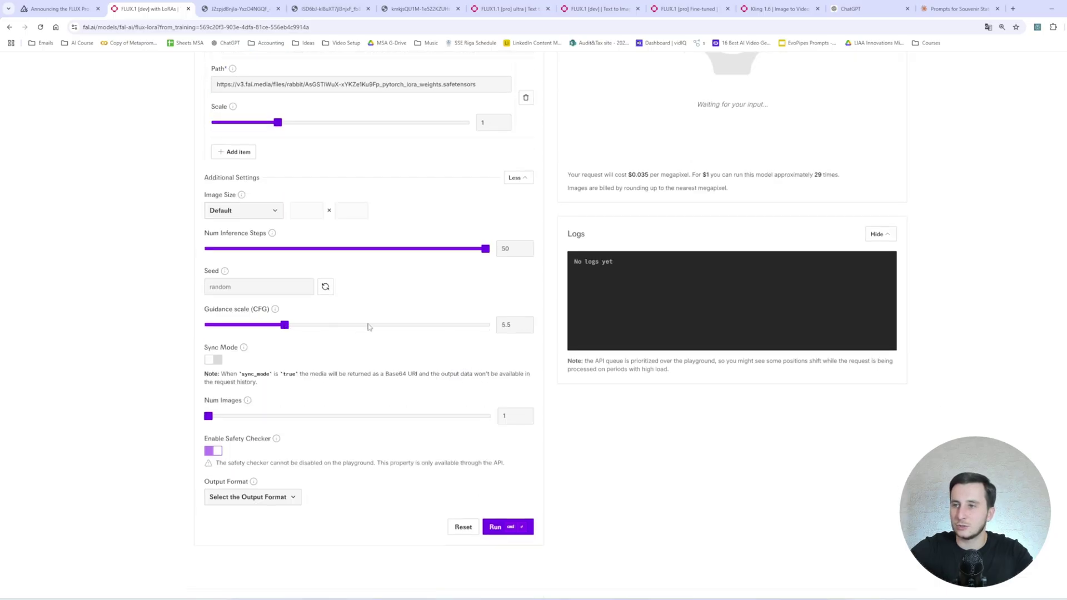
{"action": "scroll", "coordinate": [389, 324], "scroll_direction": "up", "scroll_amount": 5}
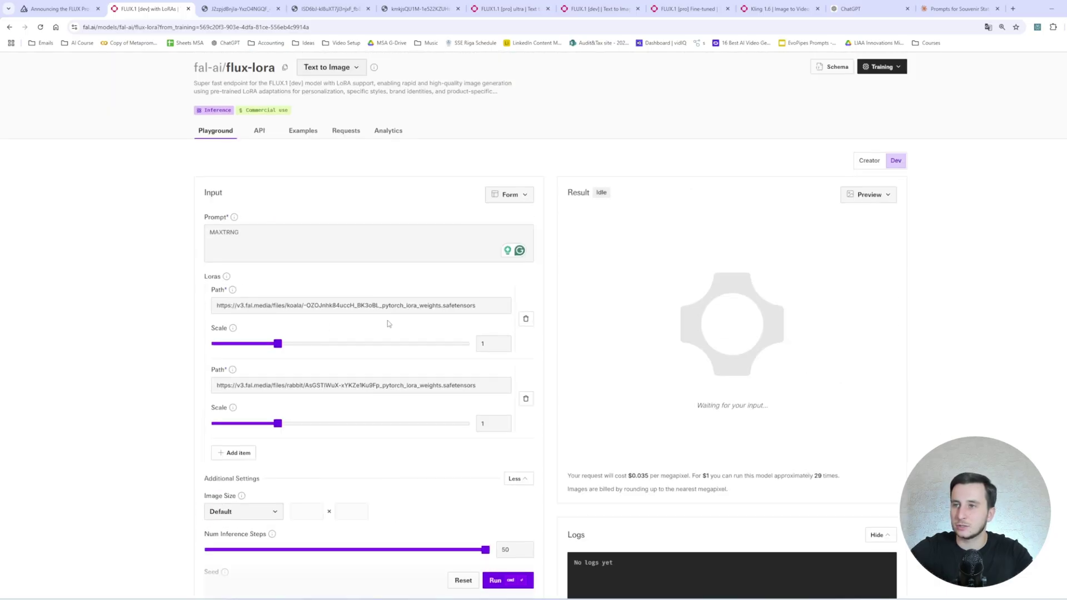
{"action": "left_click", "coordinate": [504, 345]}
{"action": "left_click", "coordinate": [503, 342]}
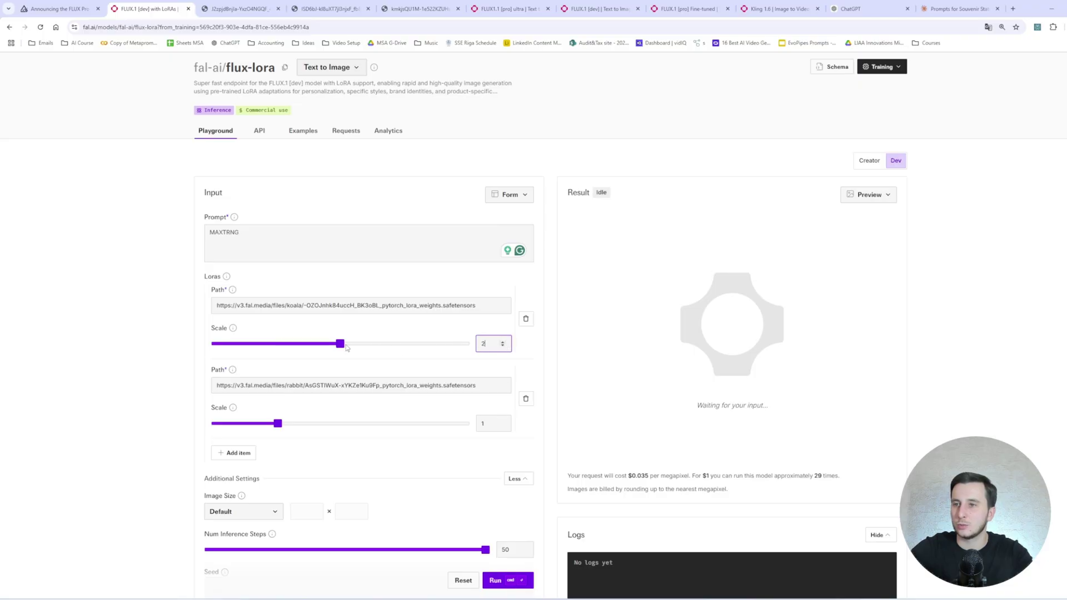
{"action": "left_click_drag", "start_coordinate": [341, 344], "coordinate": [285, 347]}
{"action": "left_click_drag", "start_coordinate": [278, 423], "coordinate": [283, 425]}
Write the prompt 'MAXTRNG, a male, with a happy holding PRDCT, a small souvenir-statute in his had, and smiling to the camer' and generate.
{"action": "left_click", "coordinate": [312, 258]}
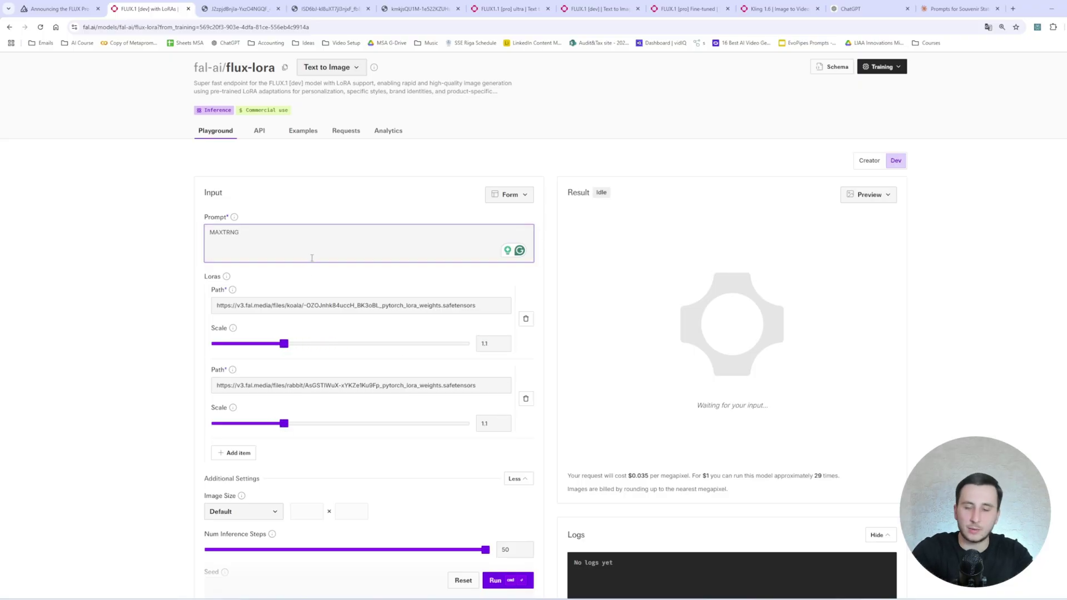
{"action": "type", "text": ", a male,"}
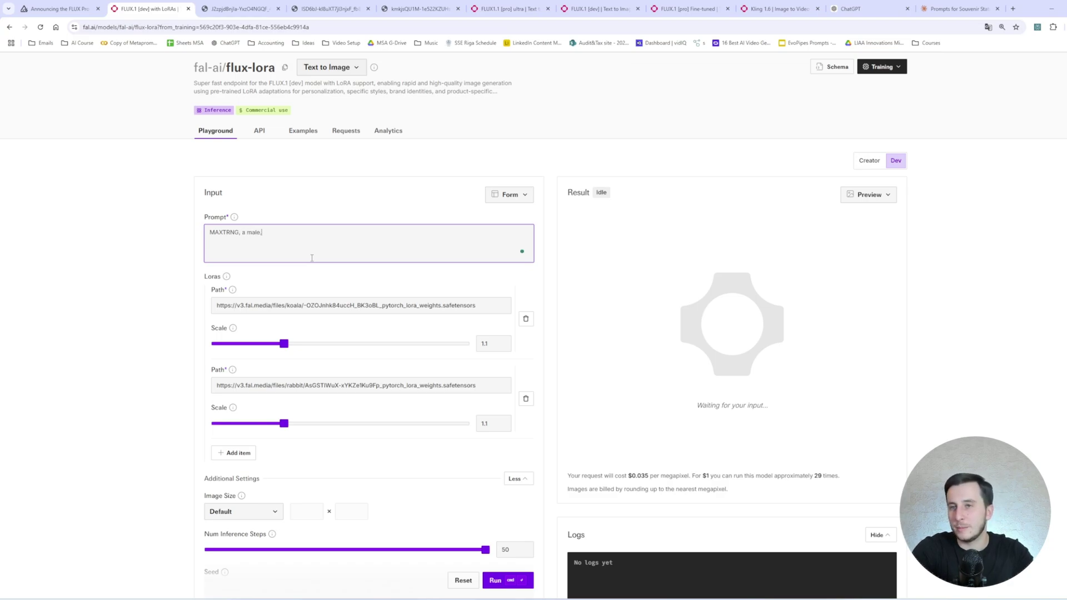
{"action": "type", "text": " with a happy holding PRDCT in his had, and smiling to the camera"}
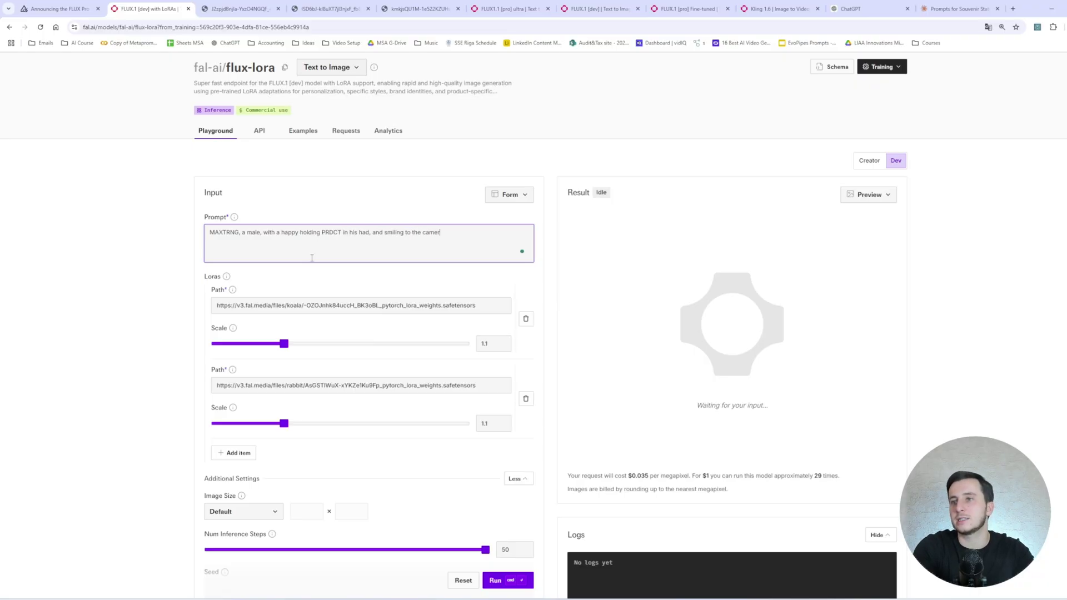
{"action": "left_click", "coordinate": [341, 232]}
{"action": "type", "text": ", a sm"}
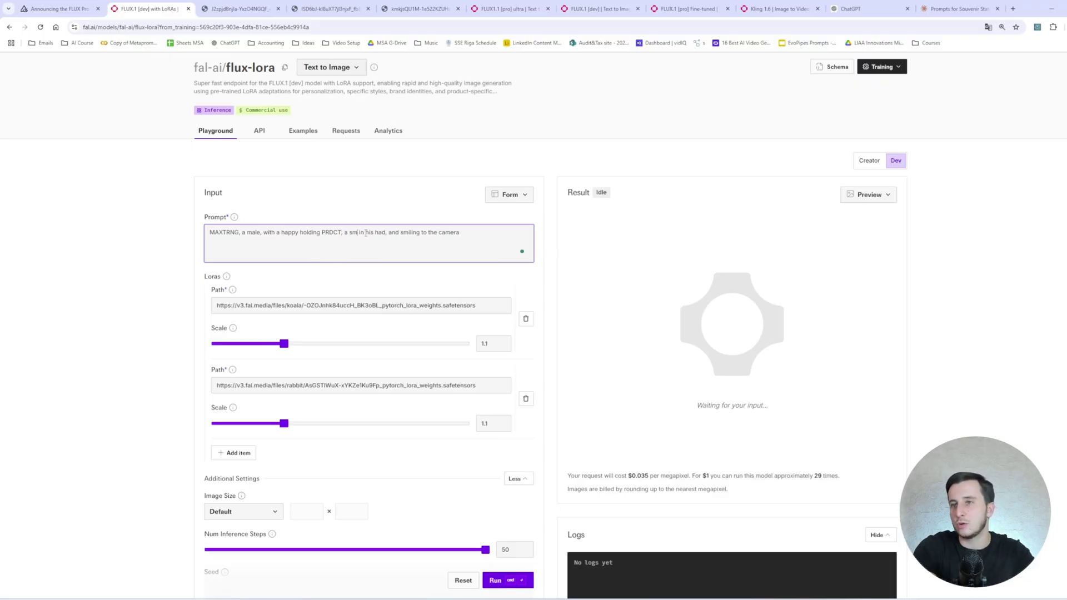
{"action": "type", "text": "all souvenir-st"}
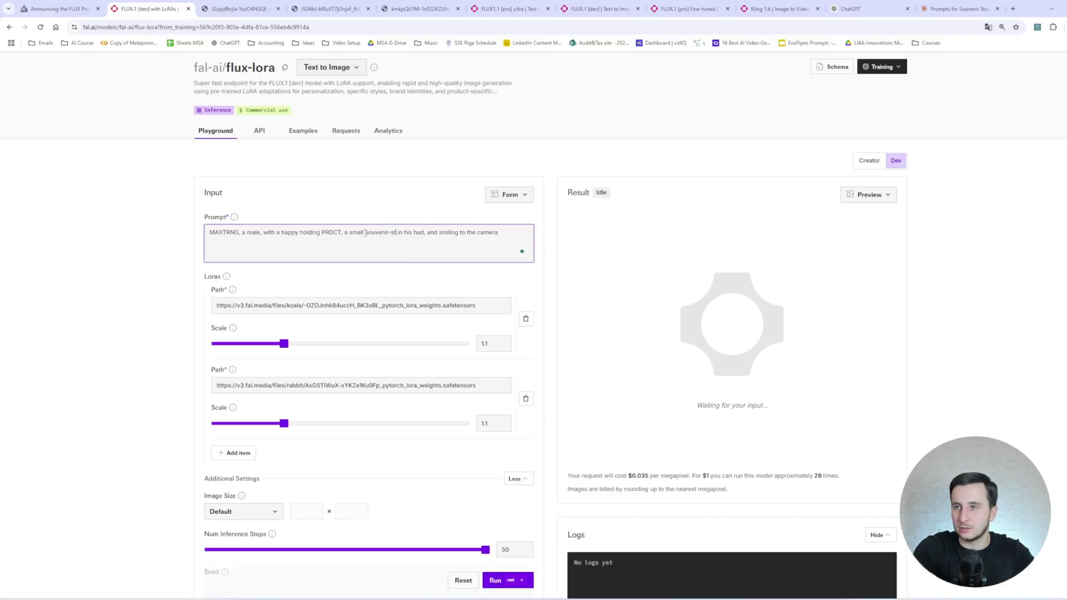
{"action": "type", "text": "atute"}
{"action": "key", "text": "ctrl+Return"}
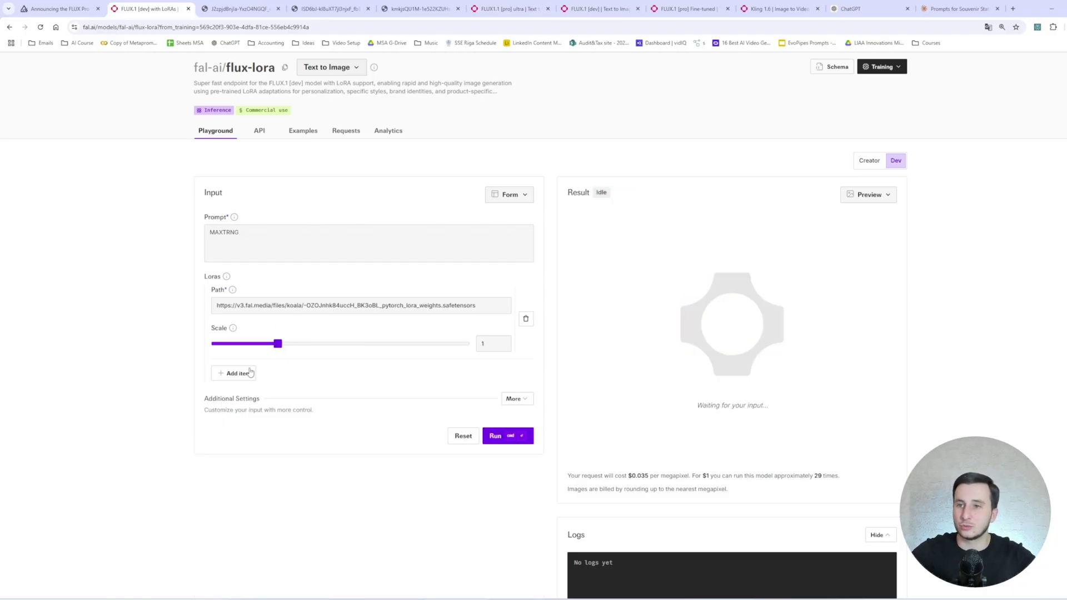
Add the statue LoRA URL, set both LoRA scales to 1.1, generate the portrait, and view it full-size.
{"action": "left_click", "coordinate": [247, 374]}
{"action": "key", "text": "ctrl+v"}
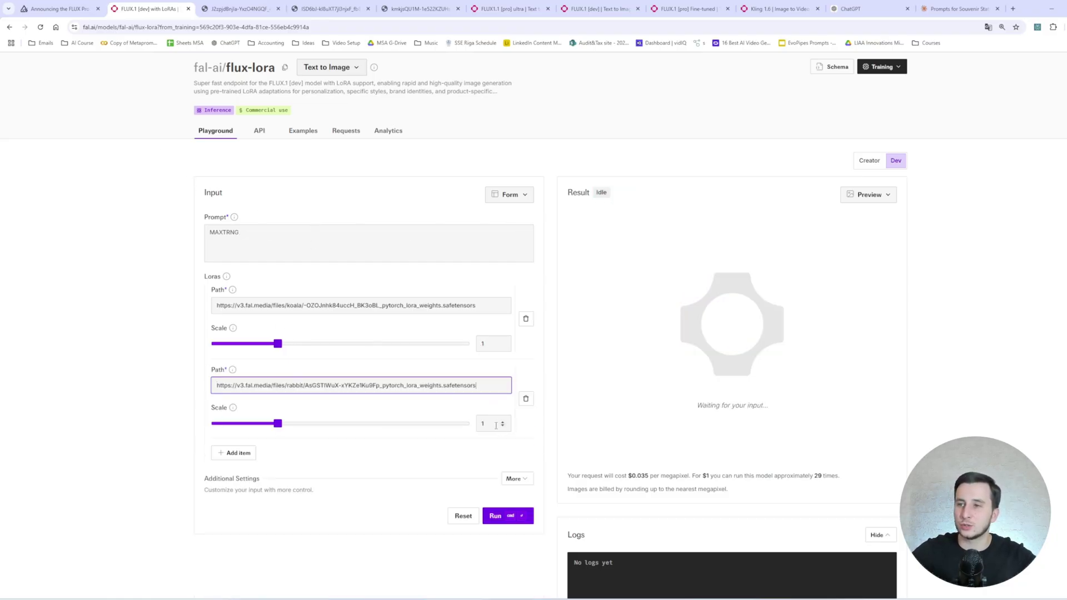
{"action": "left_click_drag", "start_coordinate": [278, 423], "coordinate": [284, 424]}
{"action": "left_click_drag", "start_coordinate": [278, 344], "coordinate": [284, 343]}
{"action": "left_click", "coordinate": [514, 478]}
{"action": "scroll", "coordinate": [340, 382], "scroll_direction": "down", "scroll_amount": 4}
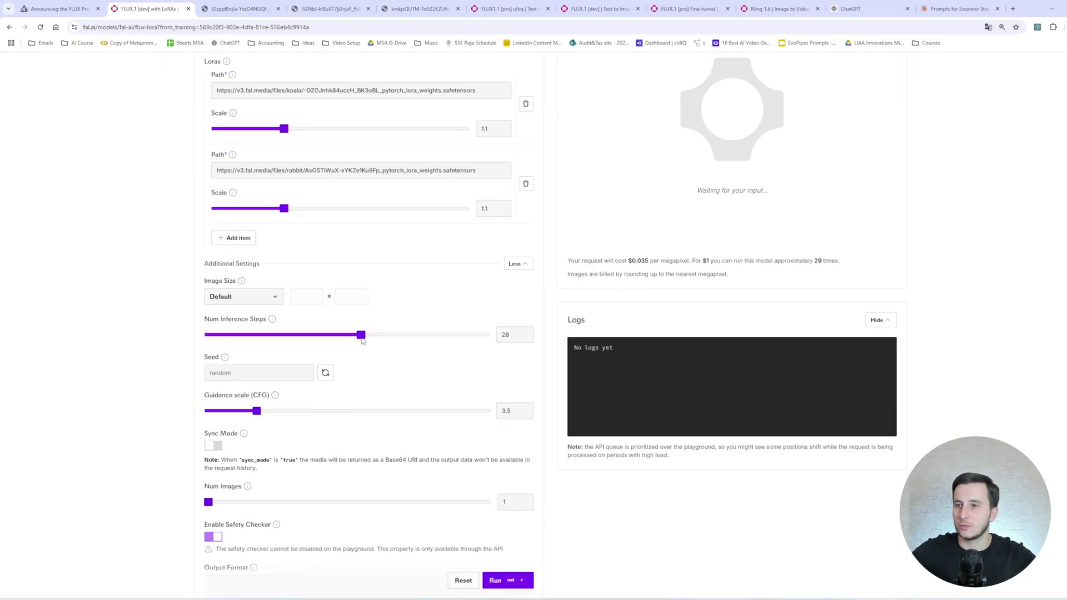
{"action": "key", "text": "ctrl+Return"}
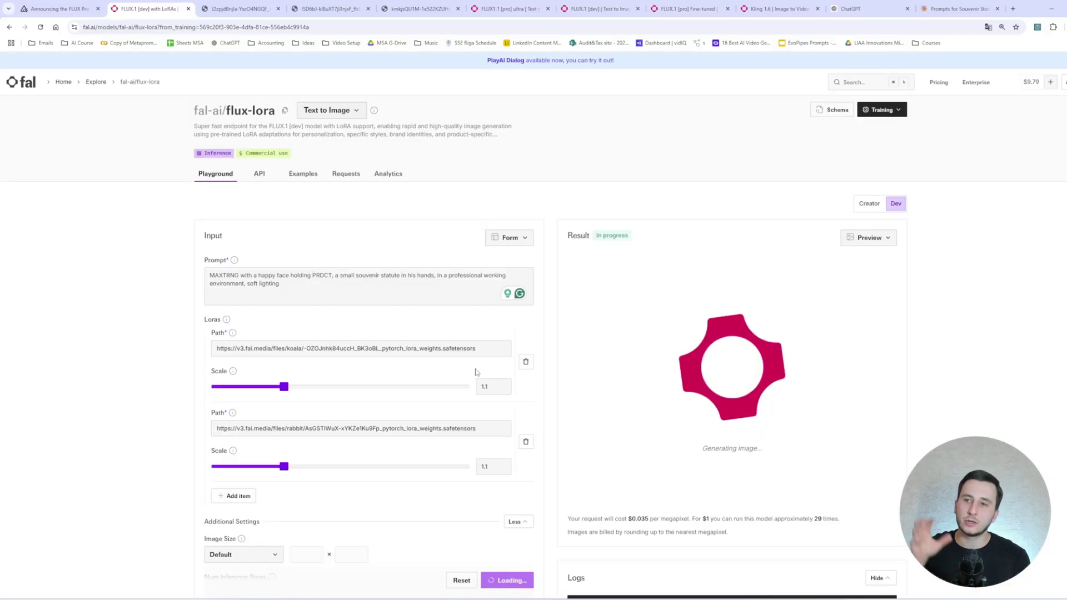
{"action": "double_click", "coordinate": [224, 275]}
{"action": "double_click", "coordinate": [315, 275]}
{"action": "left_click", "coordinate": [885, 267]}
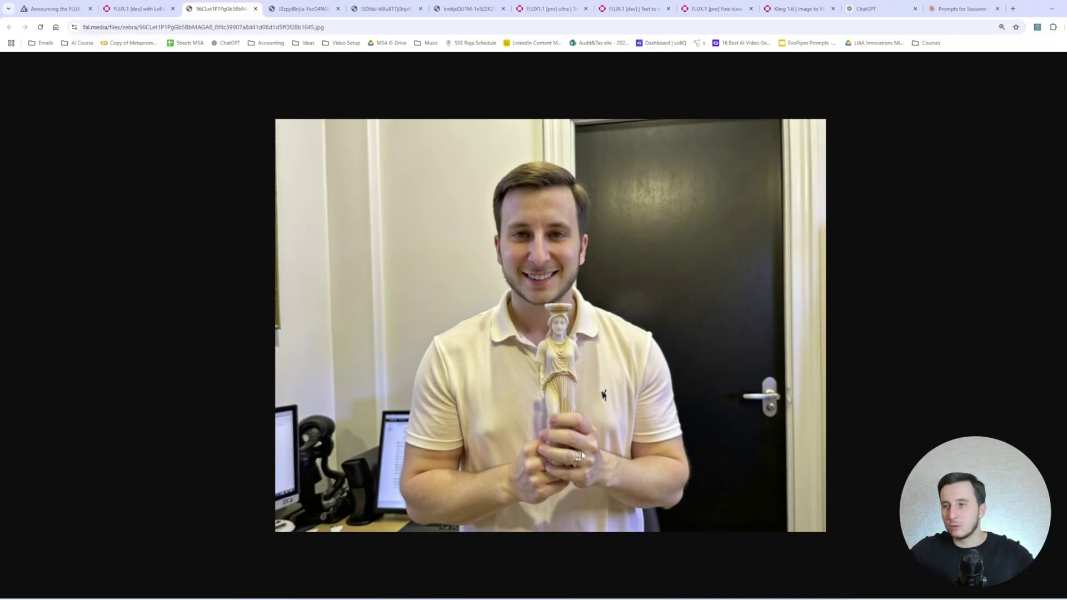
Zoom and pan around the full-size portrait to inspect the man and the statue up close.
{"action": "scroll", "coordinate": [581, 454], "scroll_direction": "up", "scroll_amount": 9}
{"action": "scroll", "coordinate": [582, 455], "scroll_direction": "down", "scroll_amount": 2}
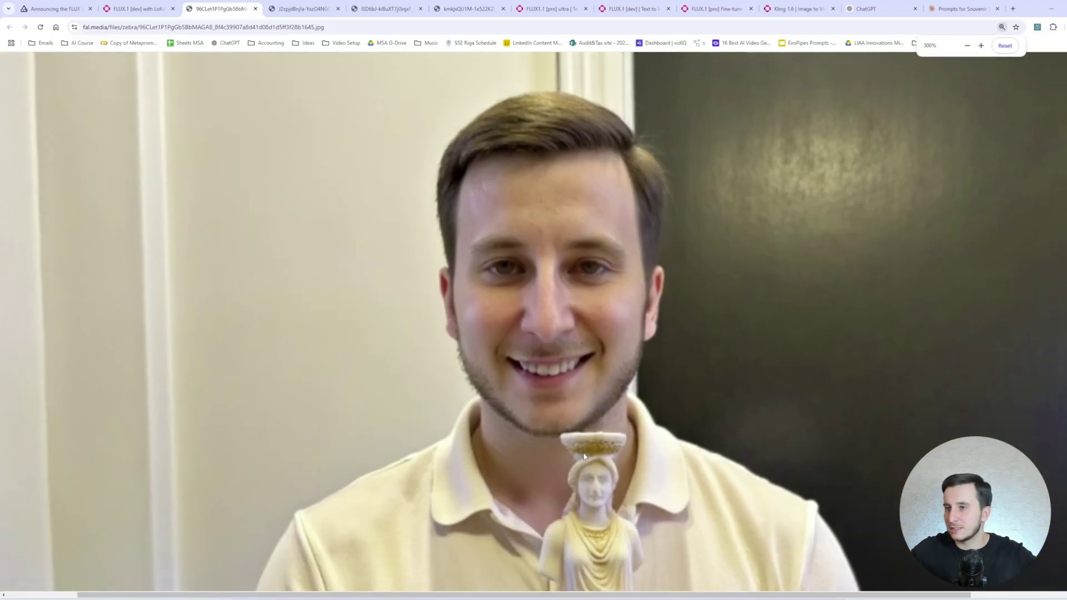
{"action": "scroll", "coordinate": [582, 451], "scroll_direction": "down", "scroll_amount": 5}
{"action": "scroll", "coordinate": [583, 448], "scroll_direction": "up", "scroll_amount": 1}
{"action": "scroll", "coordinate": [624, 454], "scroll_direction": "down", "scroll_amount": 2}
{"action": "scroll", "coordinate": [660, 449], "scroll_direction": "right", "scroll_amount": 3}
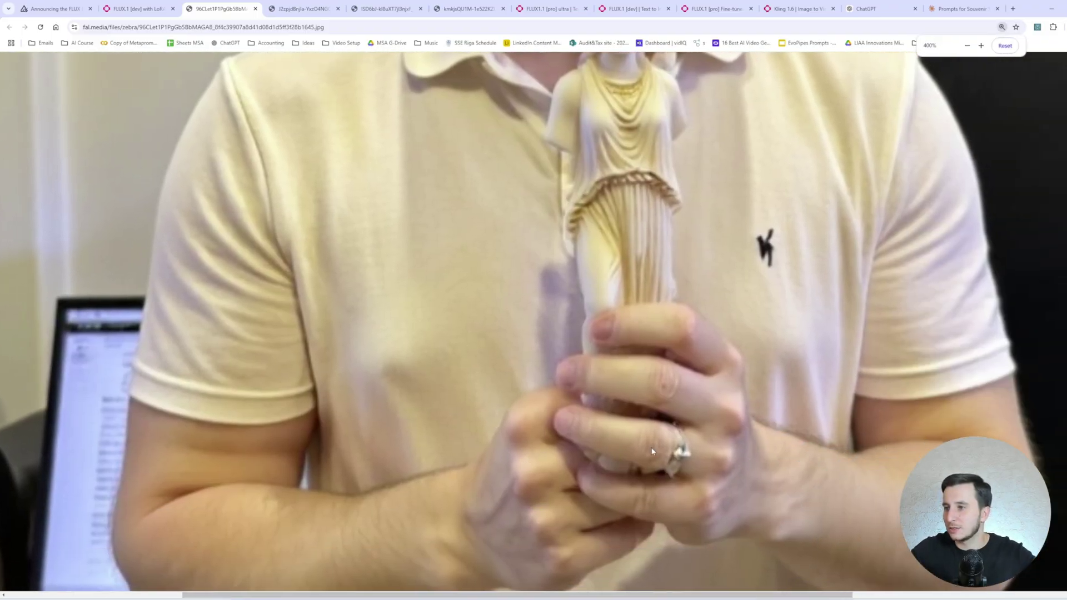
{"action": "scroll", "coordinate": [778, 243], "scroll_direction": "down", "scroll_amount": 2}
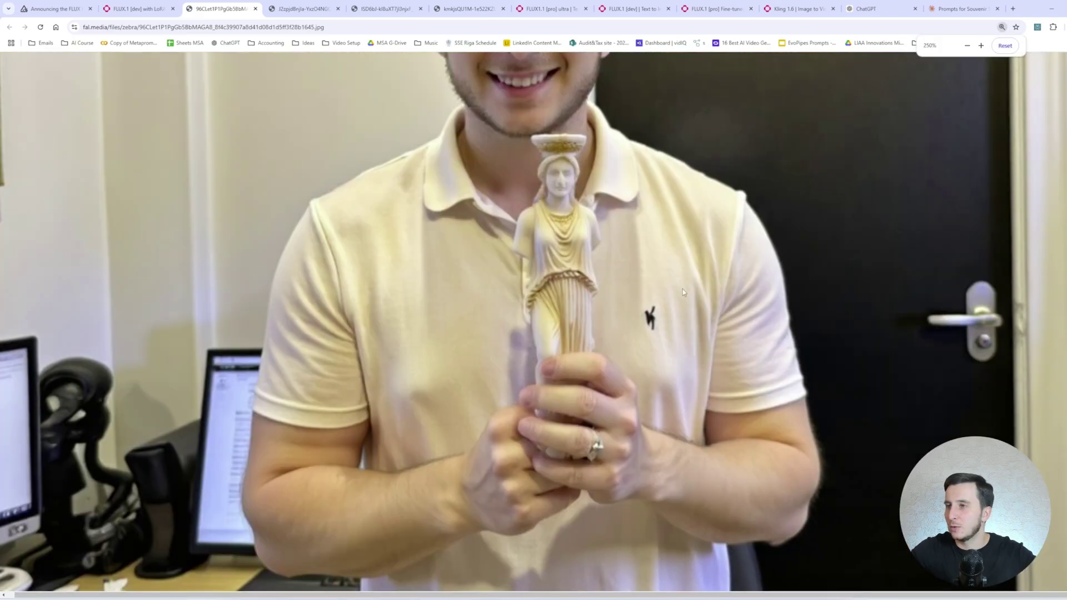
{"action": "scroll", "coordinate": [644, 315], "scroll_direction": "down", "scroll_amount": 2}
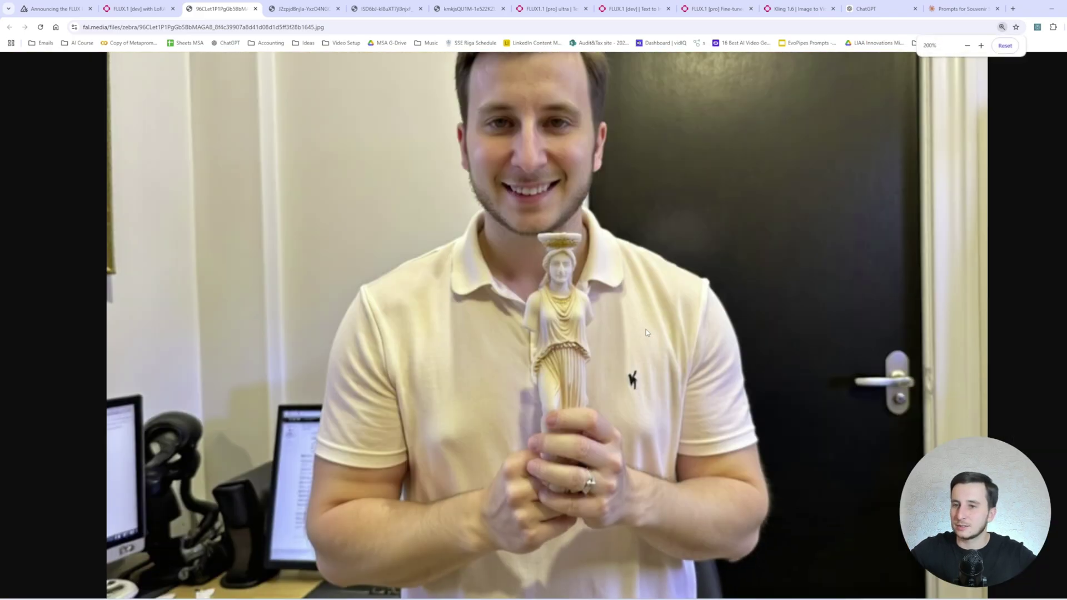
{"action": "scroll", "coordinate": [624, 371], "scroll_direction": "down", "scroll_amount": 3}
{"action": "scroll", "coordinate": [621, 368], "scroll_direction": "up", "scroll_amount": 1}
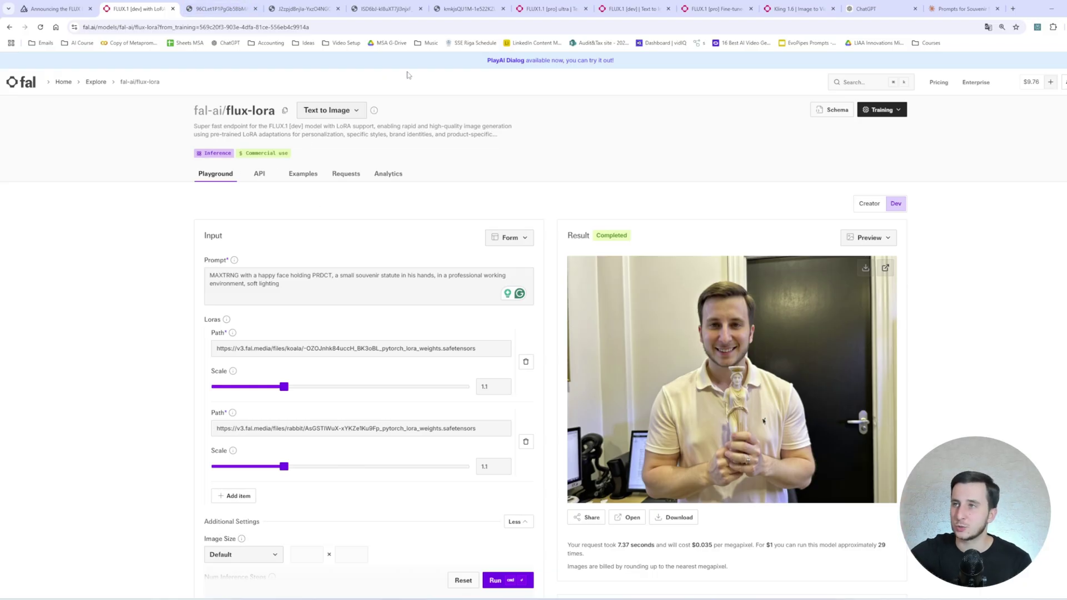
Open the fine-tuned model's request history and reopen an earlier statue request from page 2.
{"action": "left_click", "coordinate": [103, 82]}
{"action": "scroll", "coordinate": [576, 349], "scroll_direction": "down", "scroll_amount": 3}
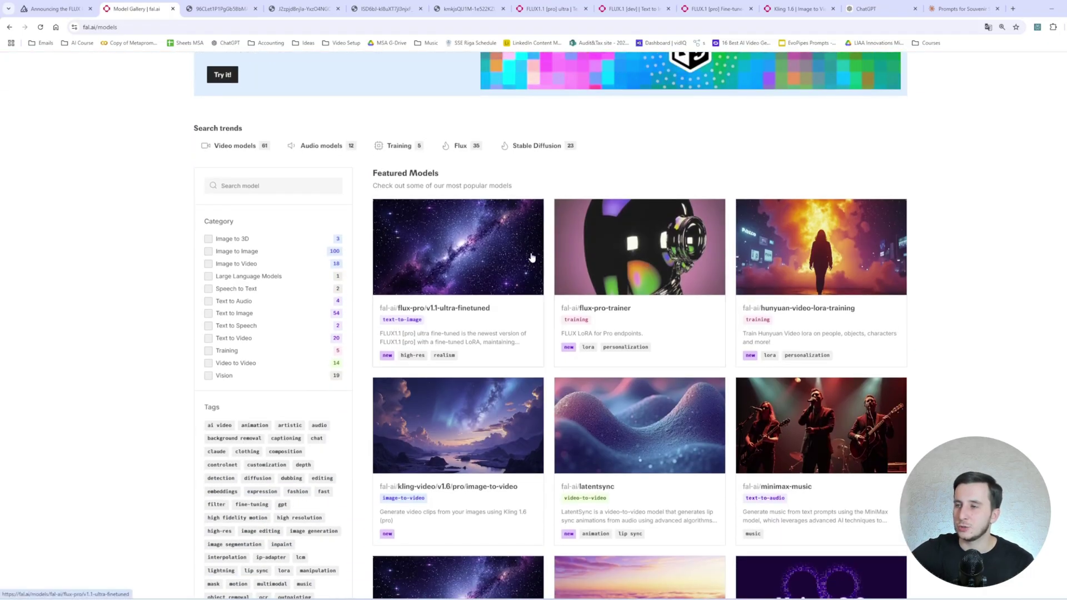
{"action": "left_click", "coordinate": [645, 267]}
{"action": "left_click", "coordinate": [717, 255]}
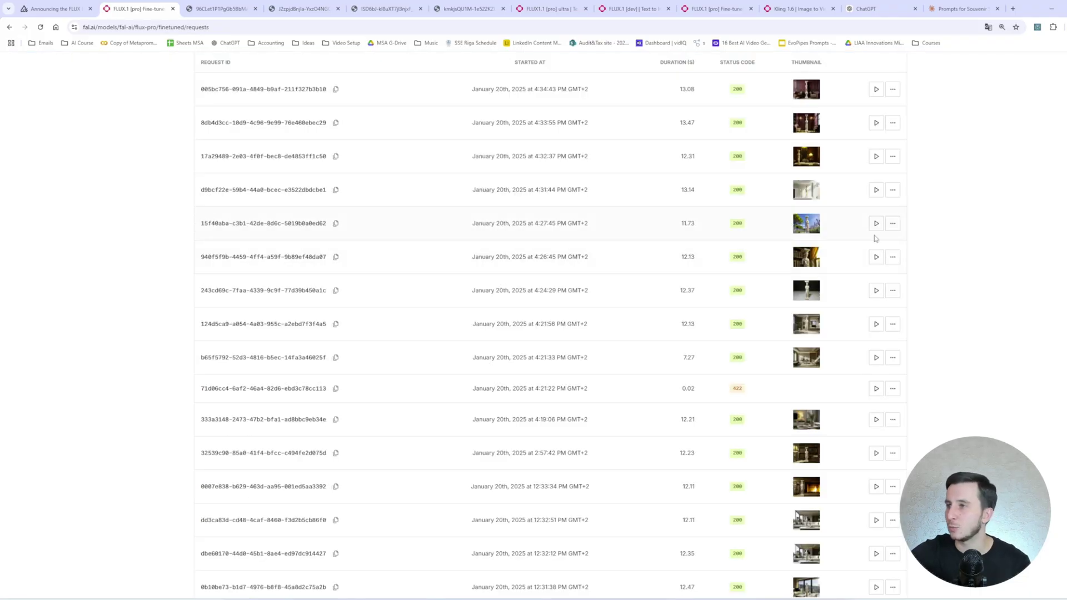
{"action": "scroll", "coordinate": [862, 322], "scroll_direction": "down", "scroll_amount": 4}
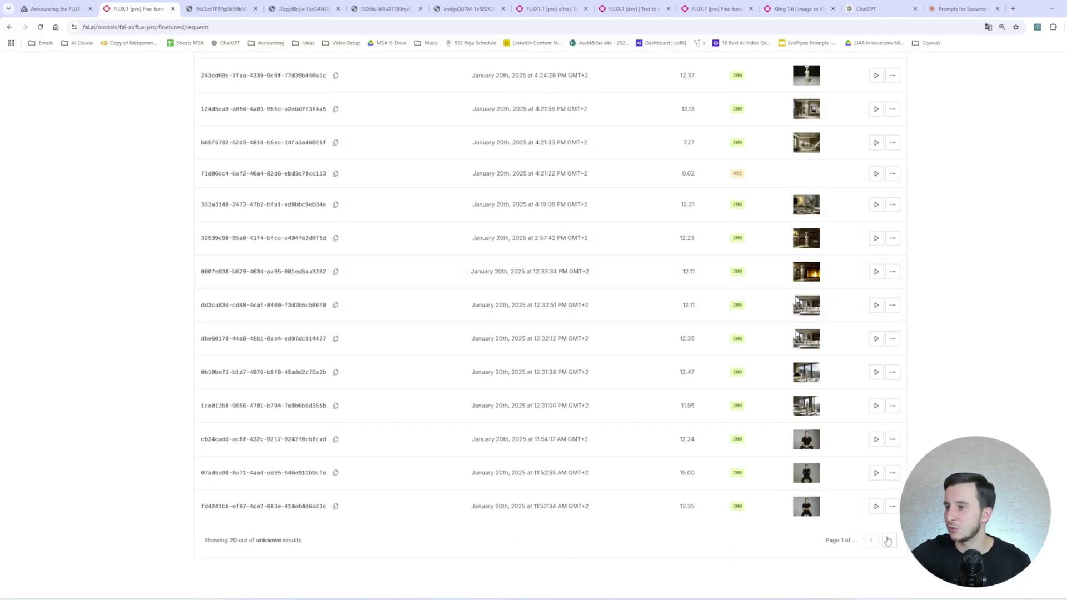
{"action": "left_click", "coordinate": [887, 540]}
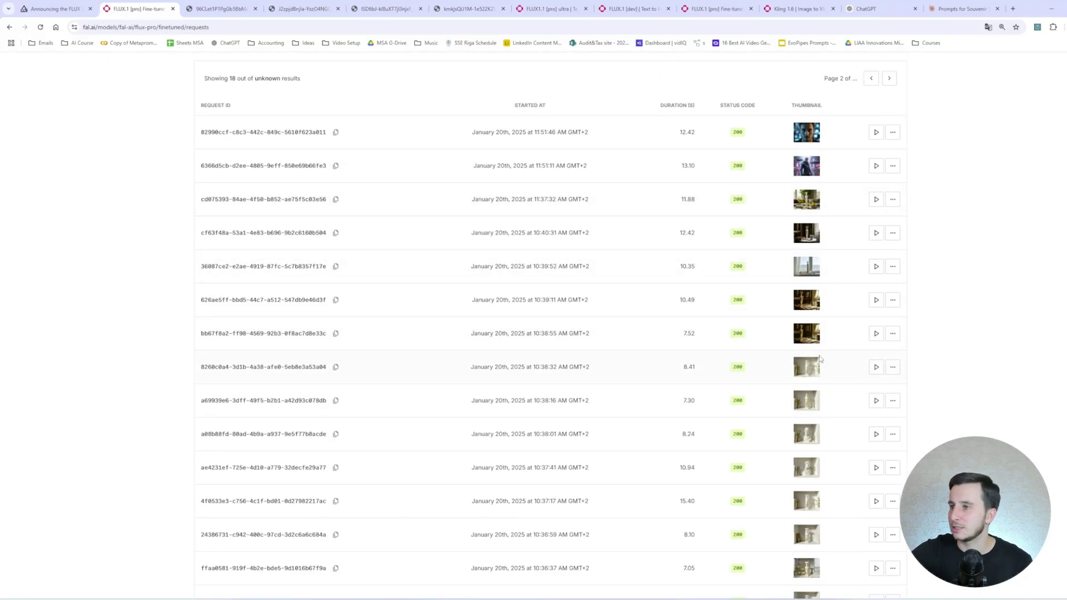
{"action": "left_click", "coordinate": [876, 300]}
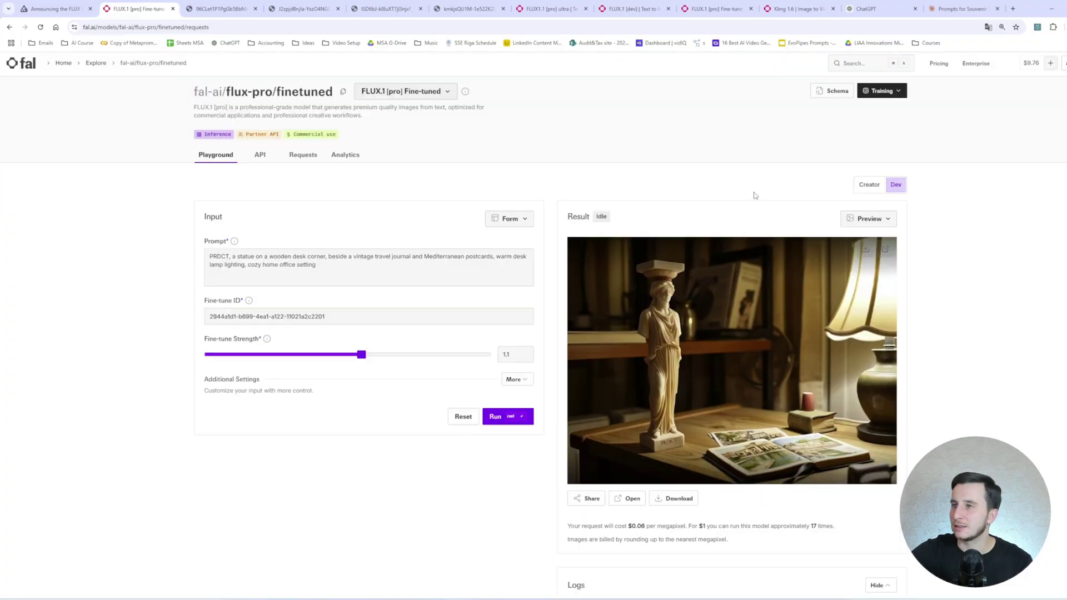
View the coffee-table statue image with lemons full-size, then switch to the other fine-tuned playground.
{"action": "left_click", "coordinate": [889, 269]}
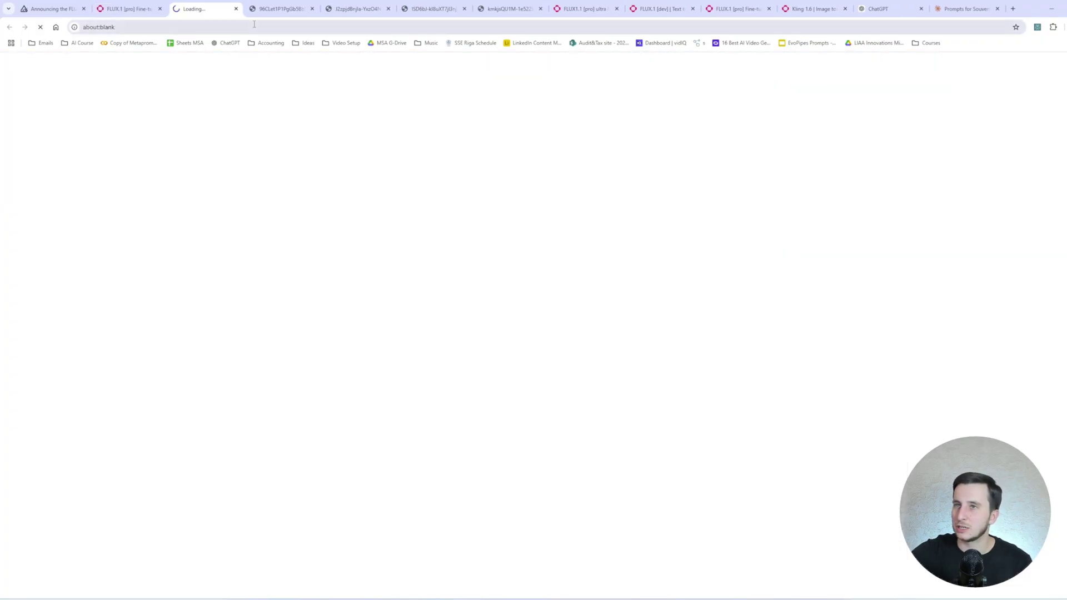
{"action": "left_click", "coordinate": [128, 8]}
{"action": "left_click", "coordinate": [879, 101]}
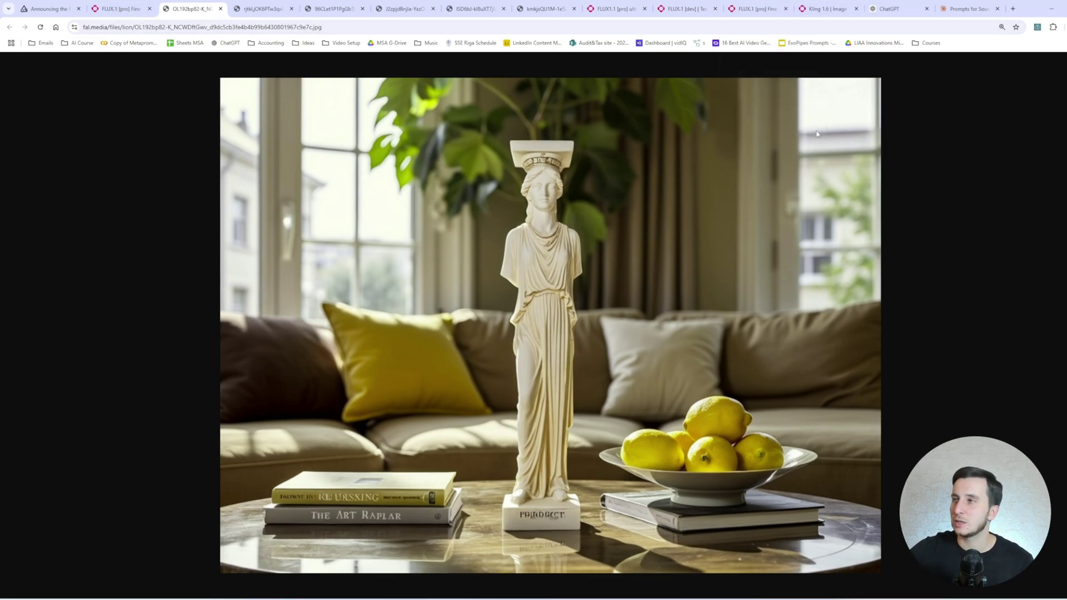
{"action": "left_click", "coordinate": [139, 5]}
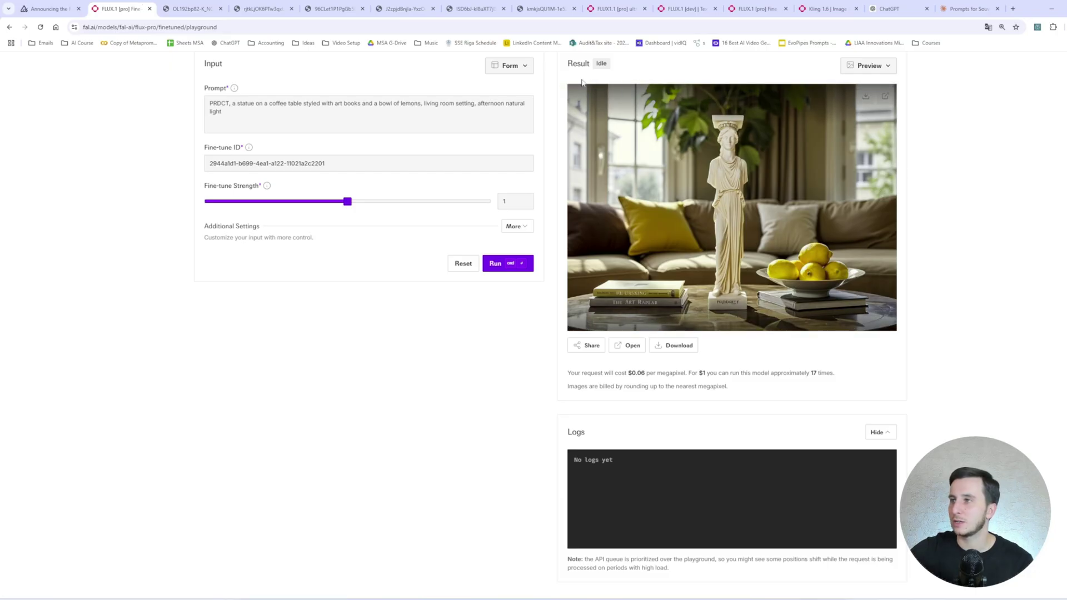
{"action": "left_click", "coordinate": [753, 4]}
Filter the model gallery to Image to Video and open kling-video/v1.6/pro/image-to-video.
{"action": "left_click", "coordinate": [687, 9]}
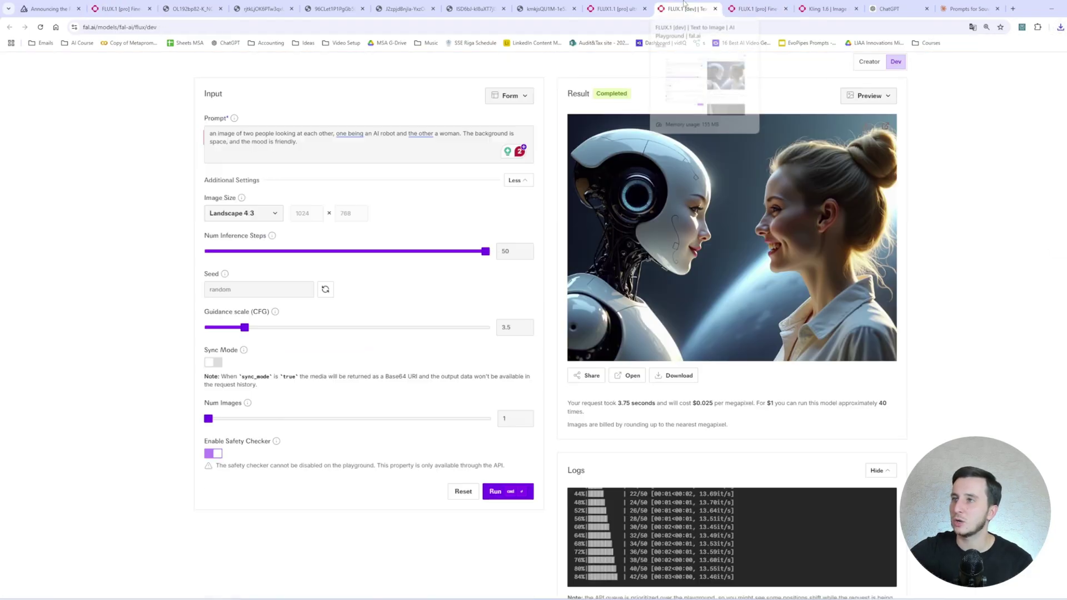
{"action": "left_click", "coordinate": [827, 8]}
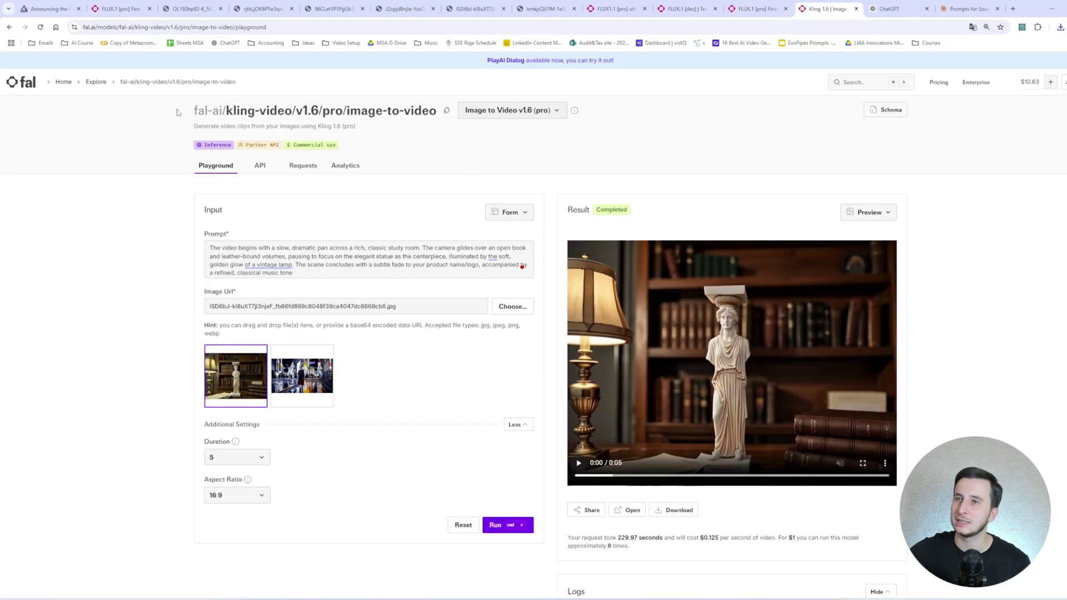
{"action": "left_click", "coordinate": [96, 83]}
{"action": "scroll", "coordinate": [238, 351], "scroll_direction": "down", "scroll_amount": 4}
{"action": "scroll", "coordinate": [238, 352], "scroll_direction": "down", "scroll_amount": 1}
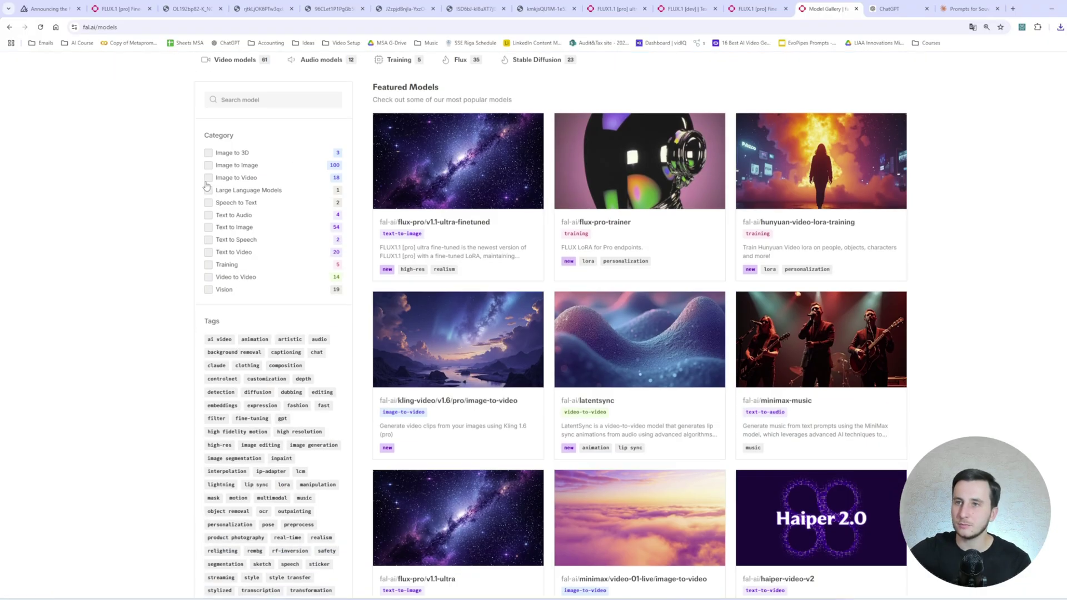
{"action": "left_click", "coordinate": [209, 178]}
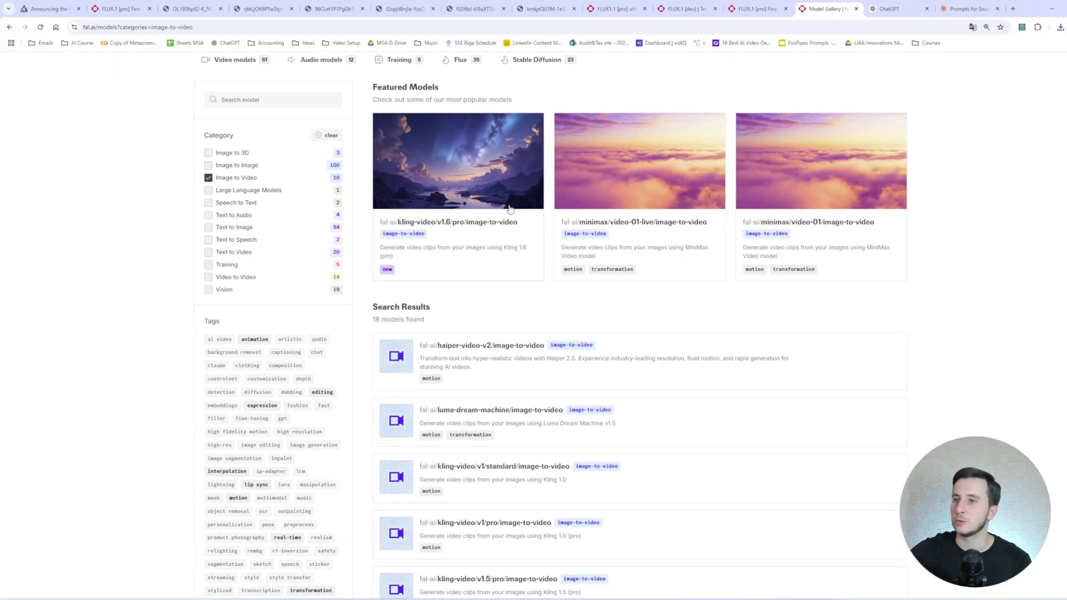
{"action": "scroll", "coordinate": [534, 334], "scroll_direction": "down", "scroll_amount": 9}
{"action": "scroll", "coordinate": [538, 305], "scroll_direction": "up", "scroll_amount": 5}
{"action": "scroll", "coordinate": [537, 305], "scroll_direction": "up", "scroll_amount": 8}
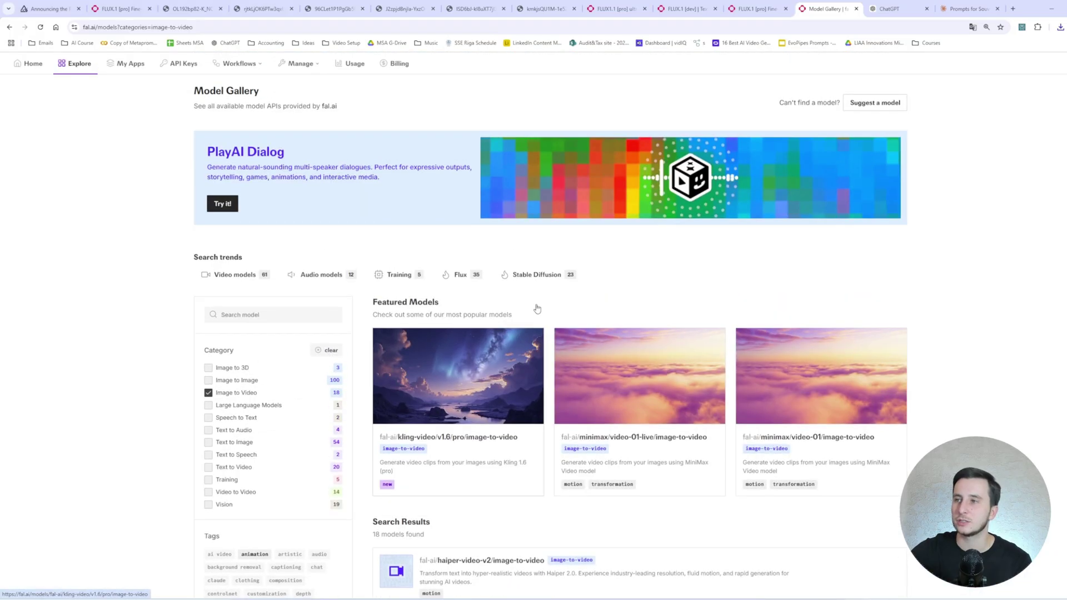
{"action": "scroll", "coordinate": [472, 374], "scroll_direction": "down", "scroll_amount": 1}
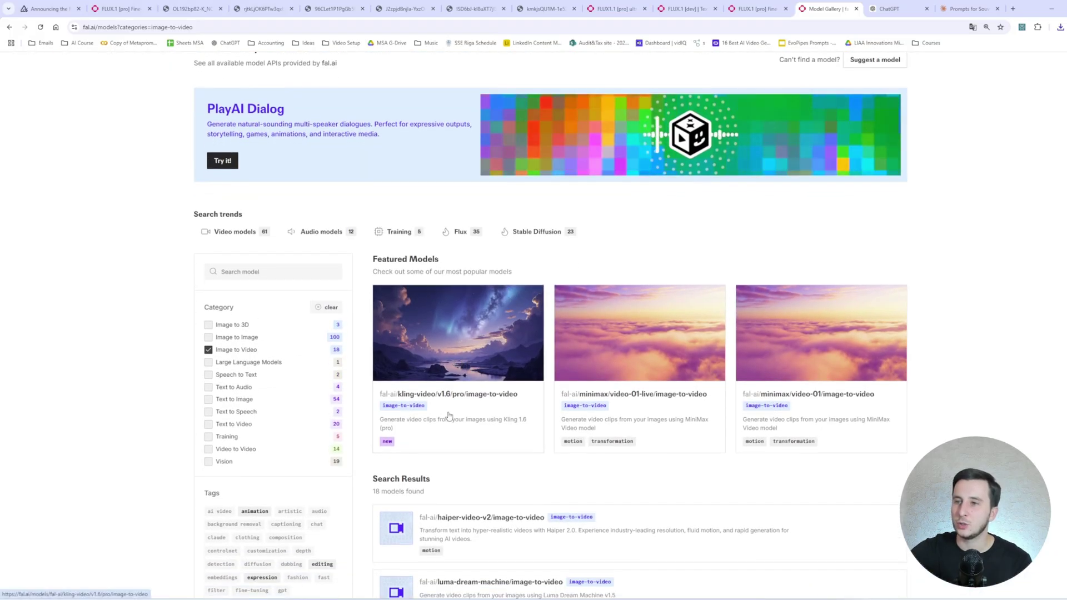
{"action": "left_click", "coordinate": [425, 340]}
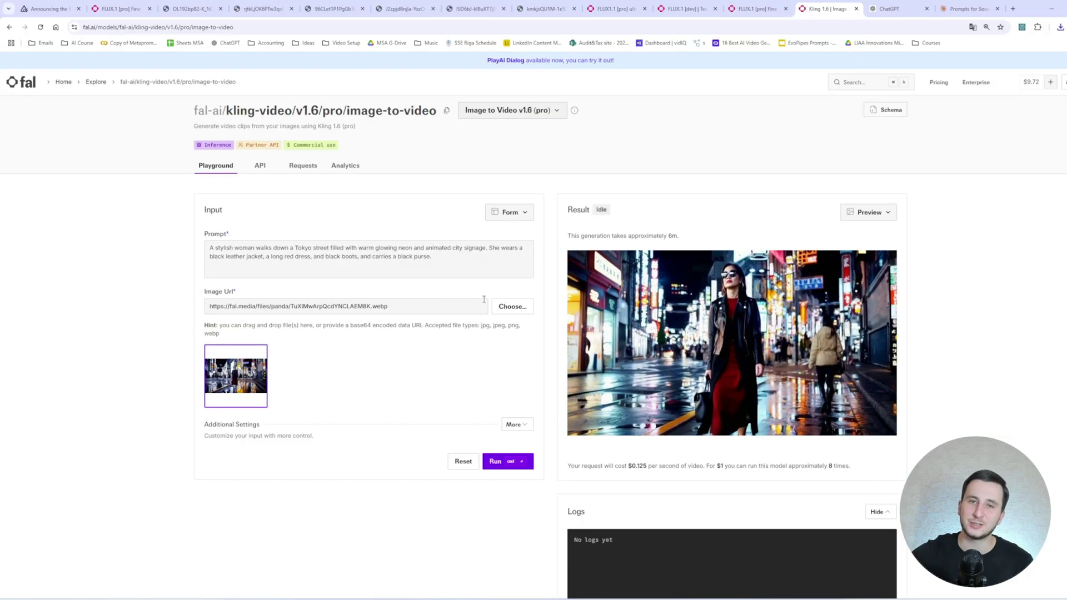
Upload the coffee-table statue JPG from Downloads as the video's input image.
{"action": "left_click", "coordinate": [511, 306]}
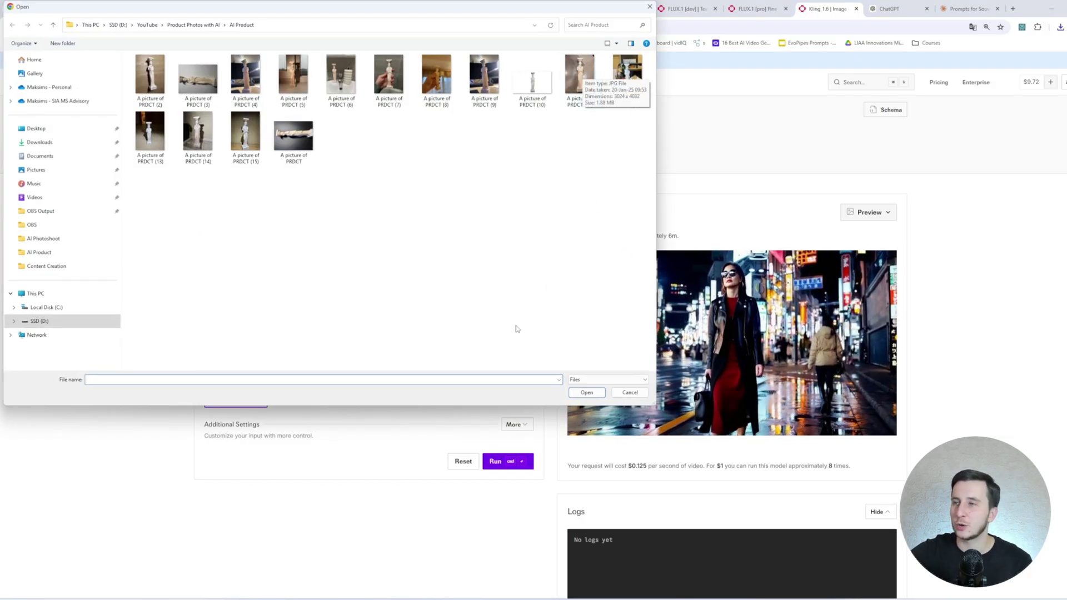
{"action": "left_click", "coordinate": [40, 142]}
{"action": "double_click", "coordinate": [182, 82]}
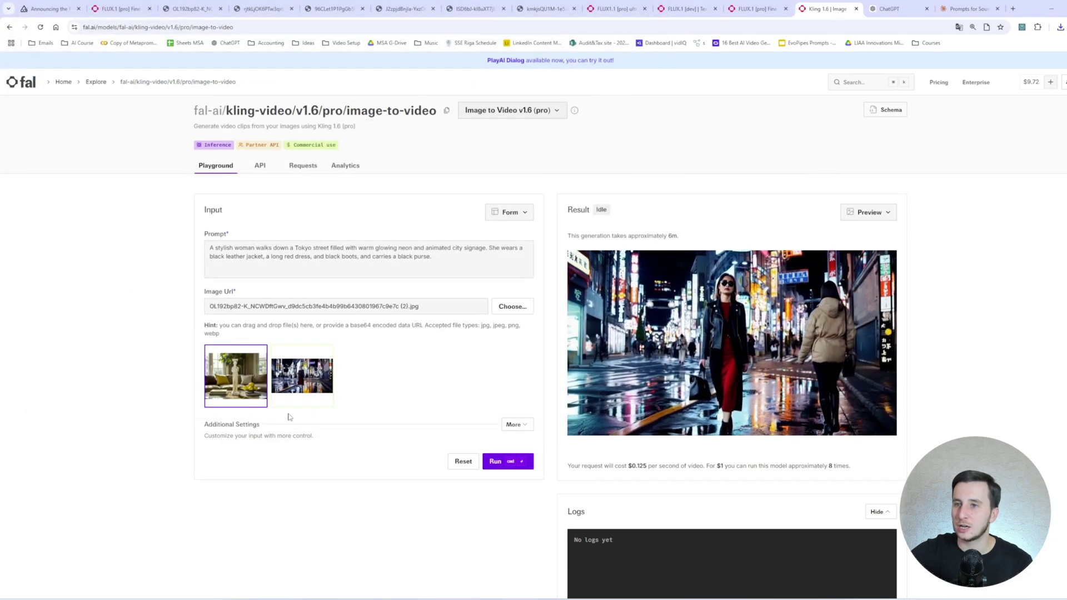
Attach the coffee-table statue image to a ChatGPT message.
{"action": "left_click", "coordinate": [891, 8]}
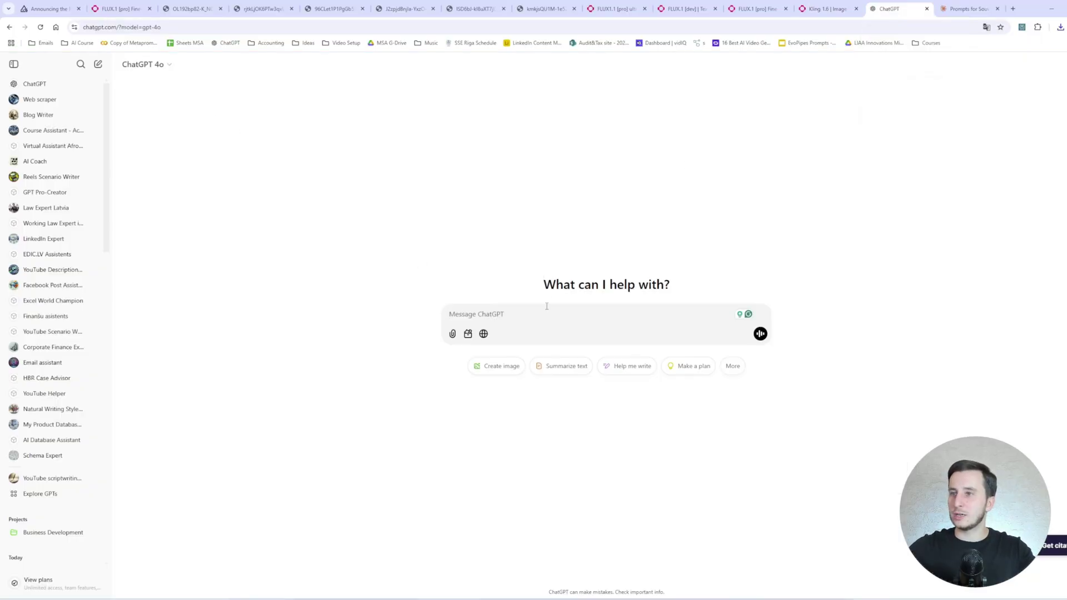
{"action": "left_click", "coordinate": [452, 333]}
{"action": "left_click", "coordinate": [495, 421]}
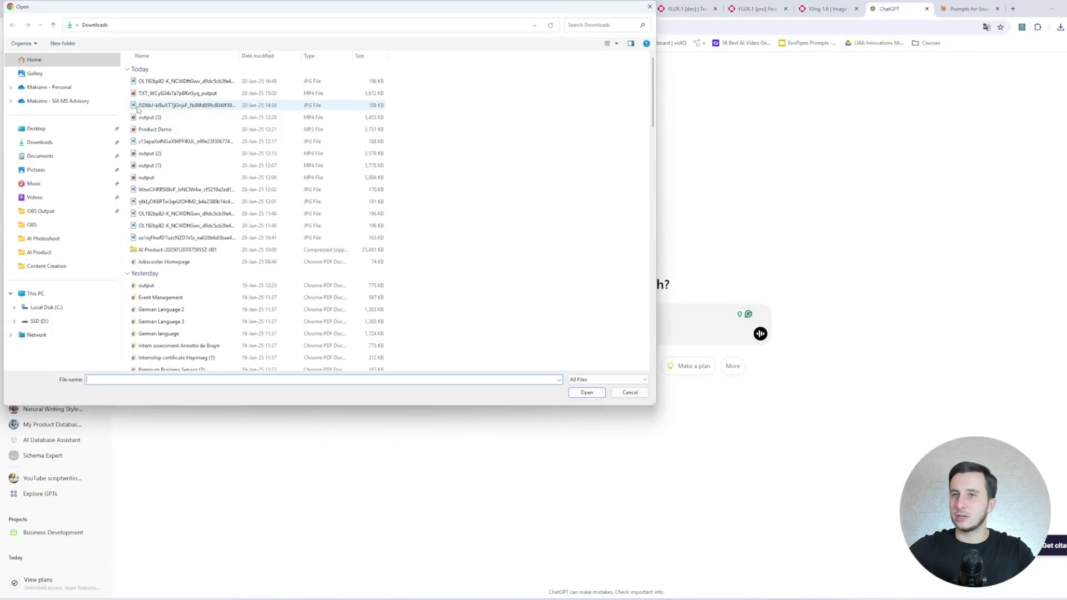
{"action": "double_click", "coordinate": [178, 79]}
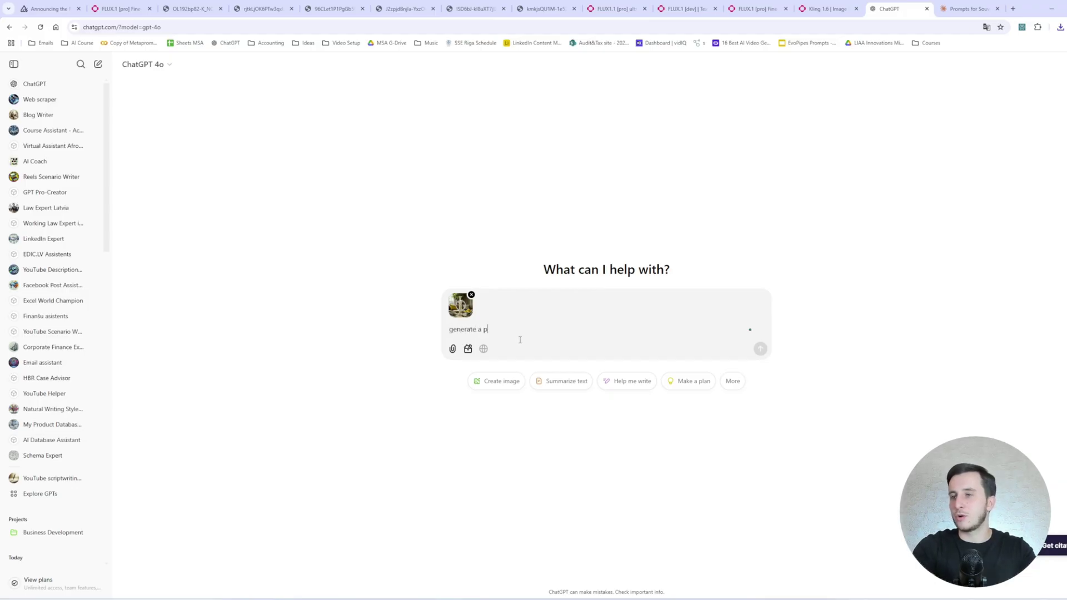
Ask for a short 5-second product video prompt and select the three-shot reply.
{"action": "type", "text": "rompt for a shor"}
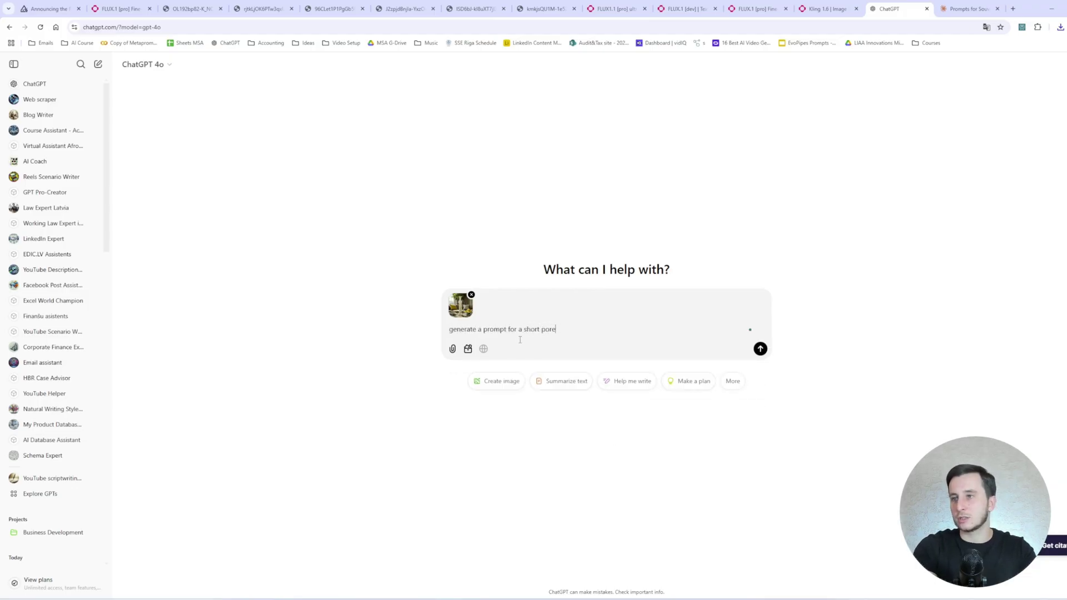
{"action": "type", "text": "t product video (5 seconds)"}
{"action": "key", "text": "Return"}
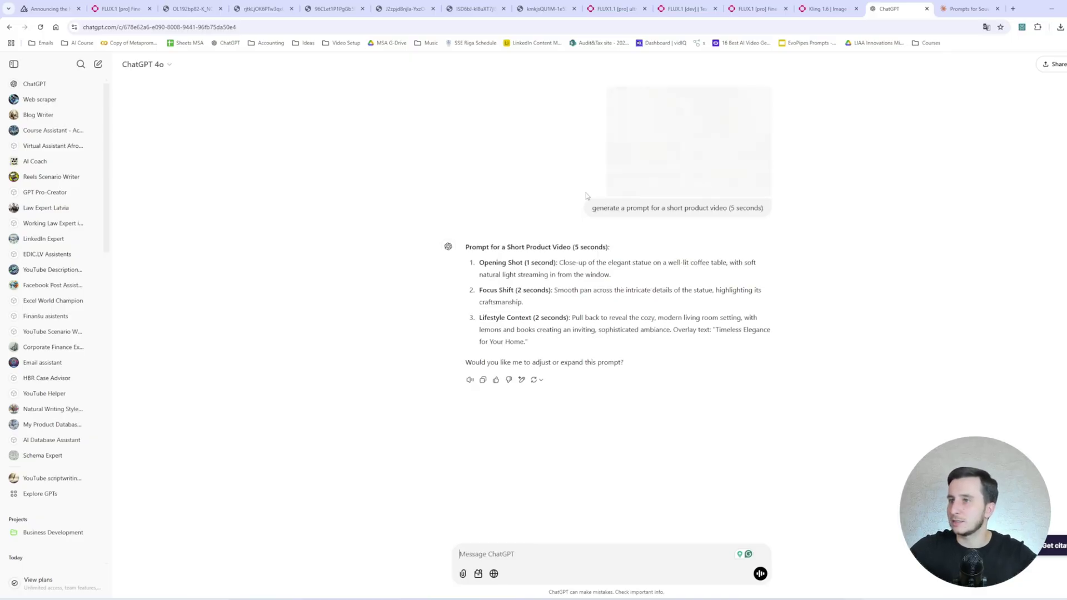
{"action": "left_click_drag", "start_coordinate": [476, 259], "coordinate": [571, 360]}
{"action": "key", "text": "ctrl+c"}
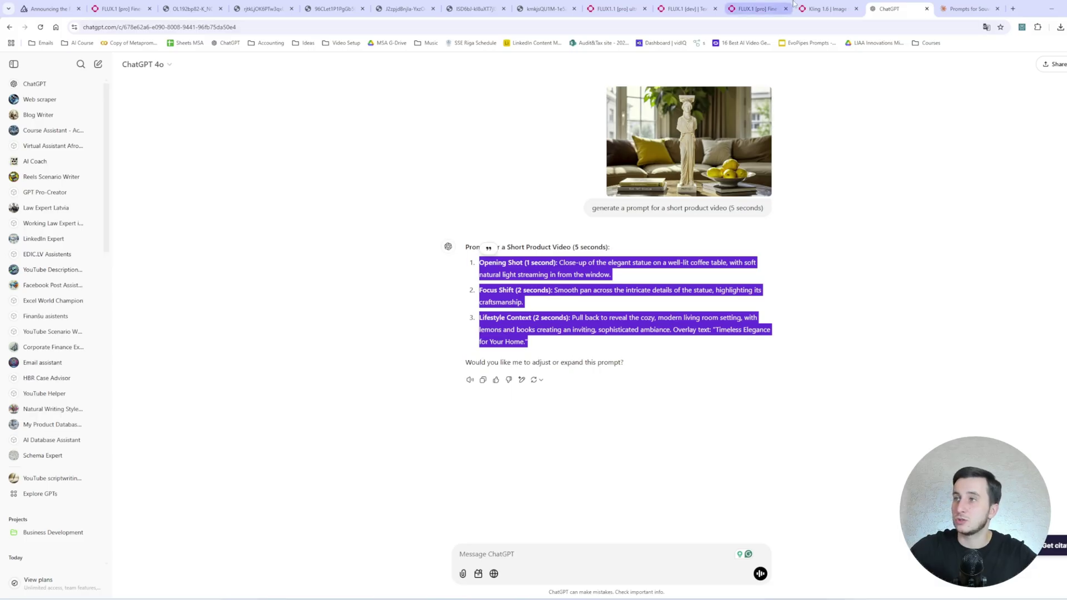
Replace the Kling prompt with ChatGPT's three-shot statue prompt.
{"action": "left_click", "coordinate": [823, 8]}
{"action": "left_click", "coordinate": [324, 261]}
{"action": "key", "text": "ctrl+a"}
{"action": "key", "text": "ctrl+v"}
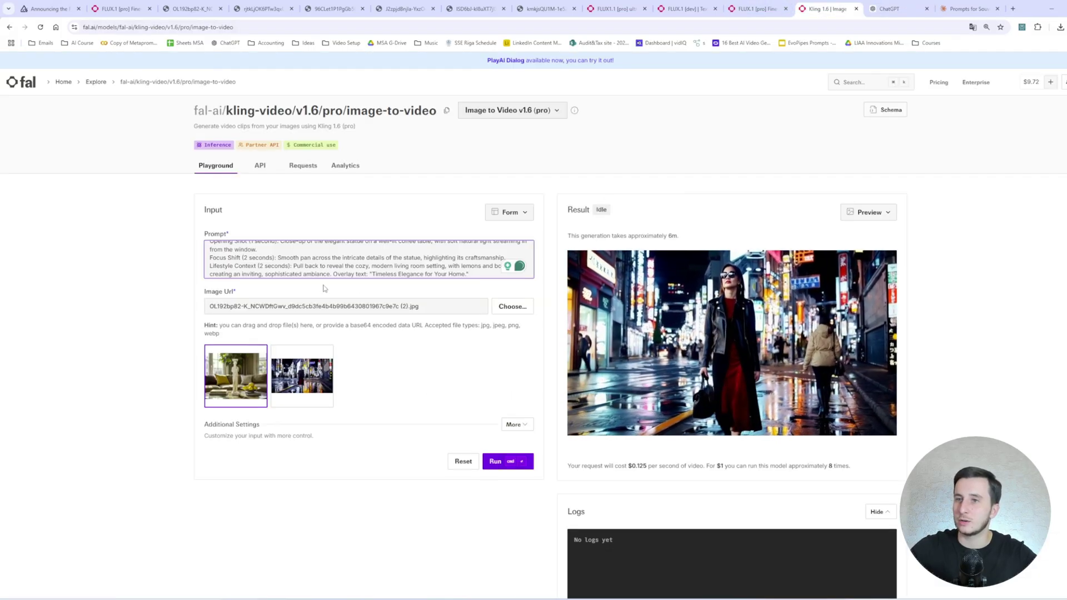
Keep the duration at 5 seconds and 16:9, then run the video generation.
{"action": "scroll", "coordinate": [242, 251], "scroll_direction": "up", "scroll_amount": 3}
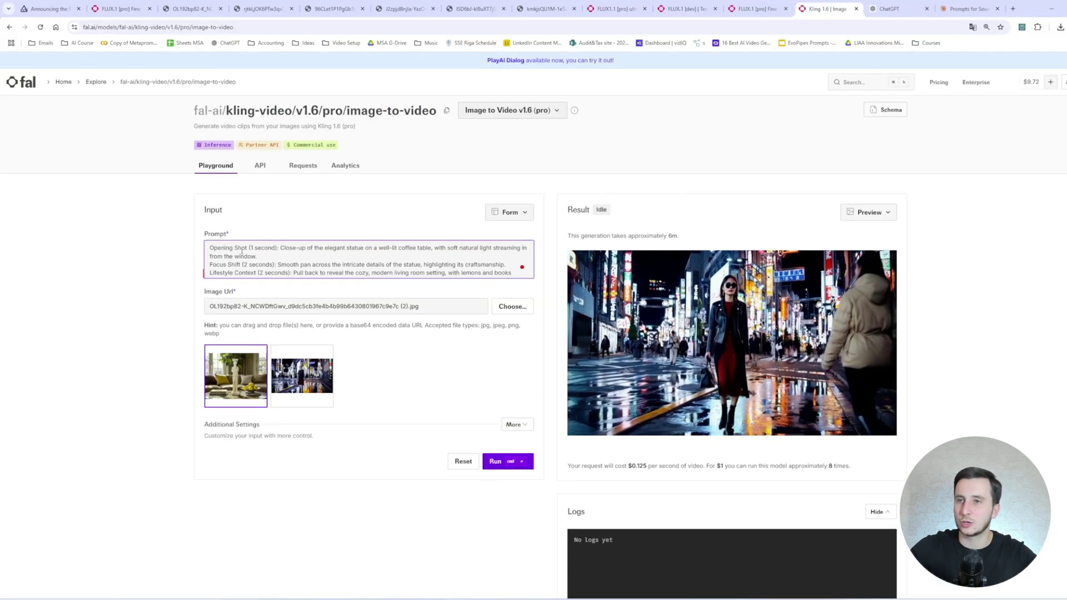
{"action": "scroll", "coordinate": [242, 251], "scroll_direction": "down", "scroll_amount": 2}
{"action": "left_click", "coordinate": [513, 424]}
{"action": "scroll", "coordinate": [242, 272], "scroll_direction": "down", "scroll_amount": 4}
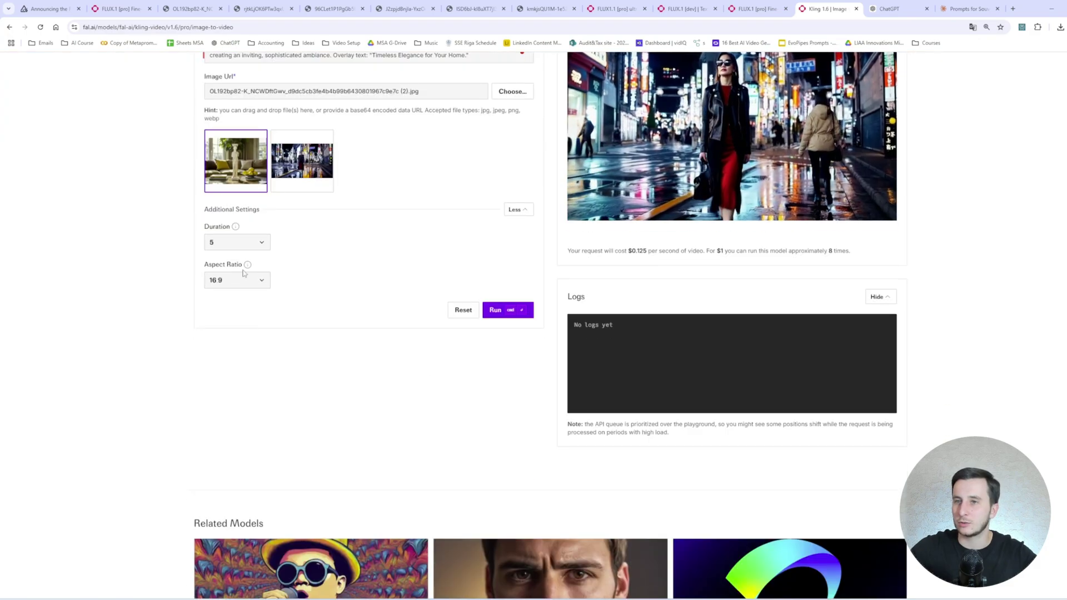
{"action": "left_click", "coordinate": [238, 243]}
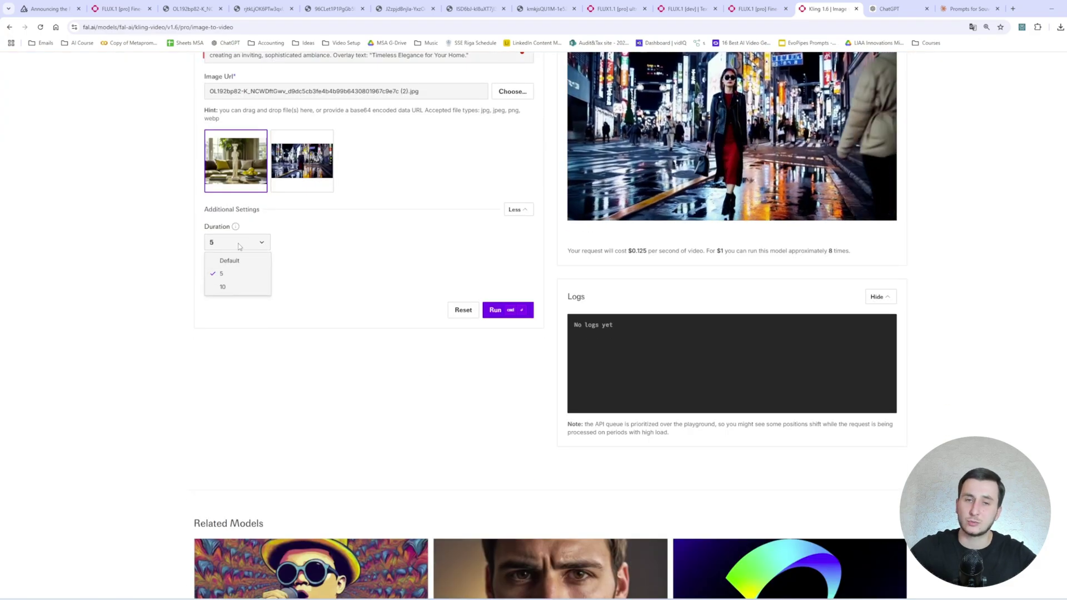
{"action": "left_click", "coordinate": [237, 244]}
{"action": "scroll", "coordinate": [341, 383], "scroll_direction": "up", "scroll_amount": 3}
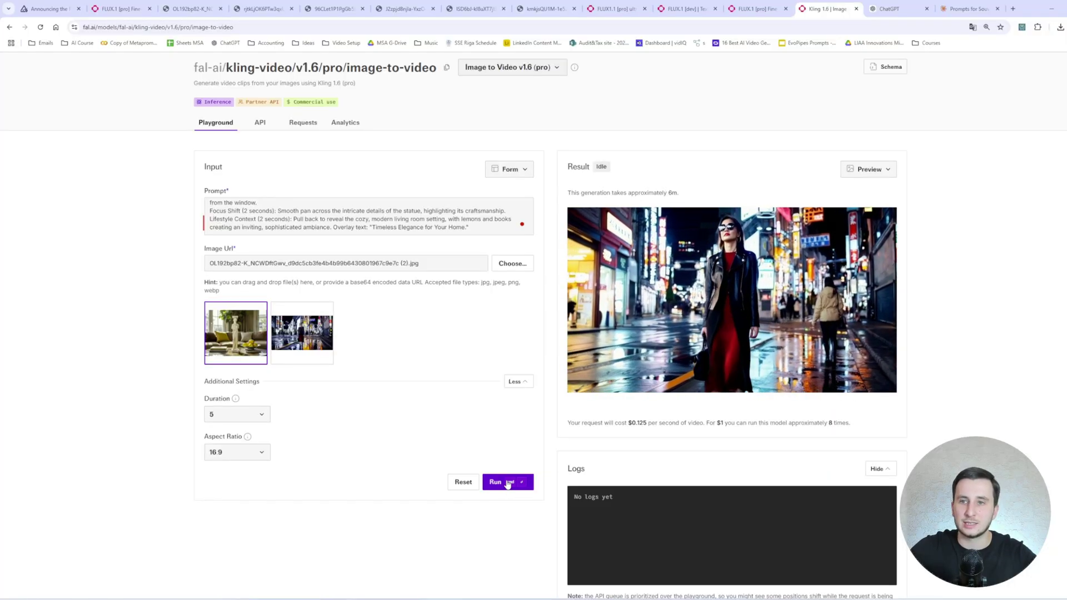
{"action": "left_click", "coordinate": [507, 482]}
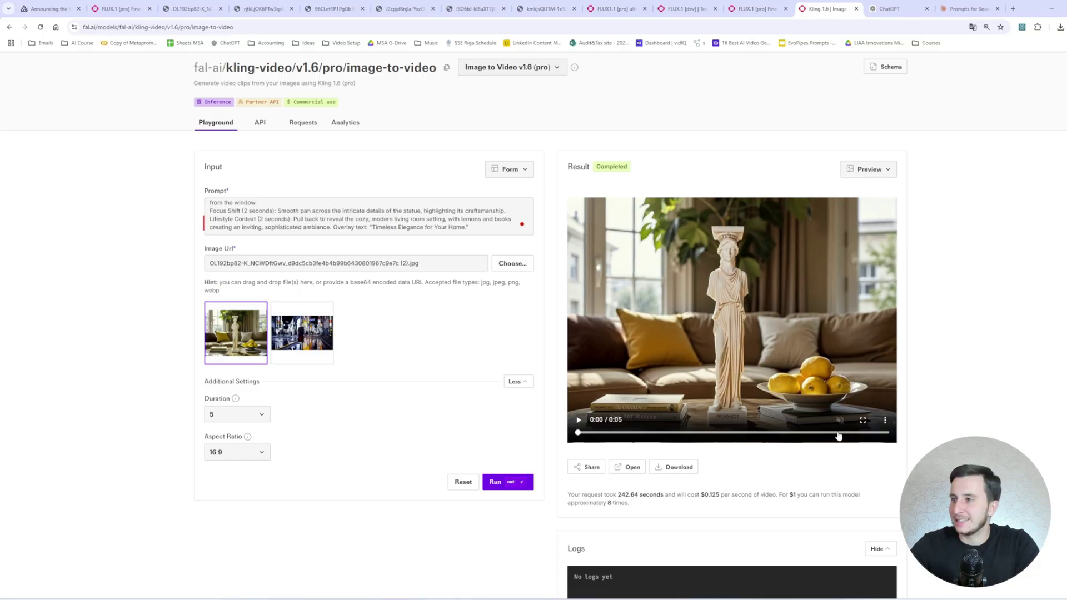
Play the finished Caryatid coffee-table video full screen.
{"action": "double_click", "coordinate": [584, 426]}
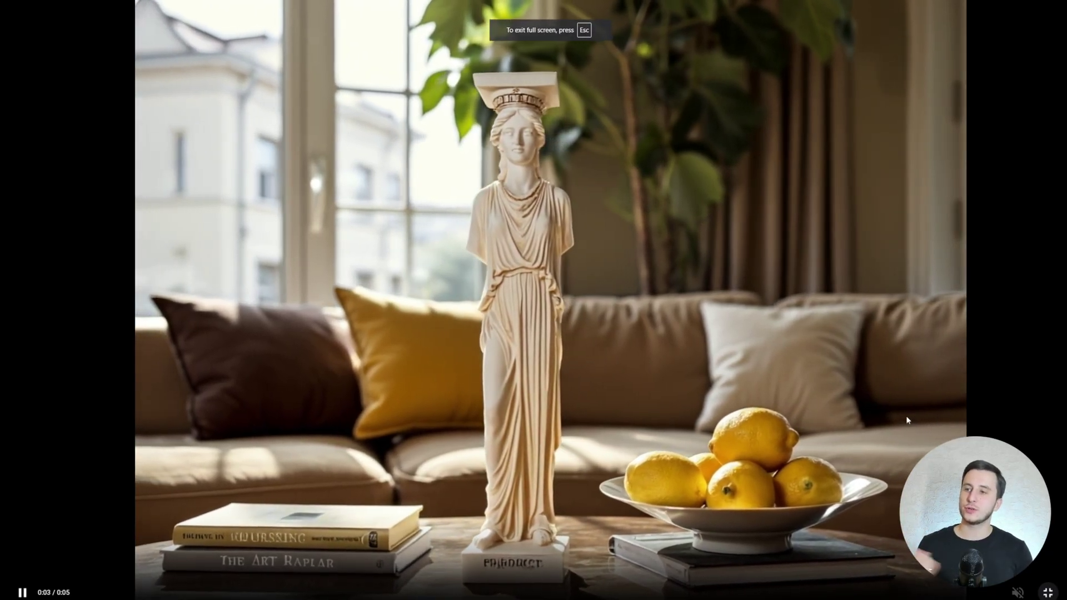